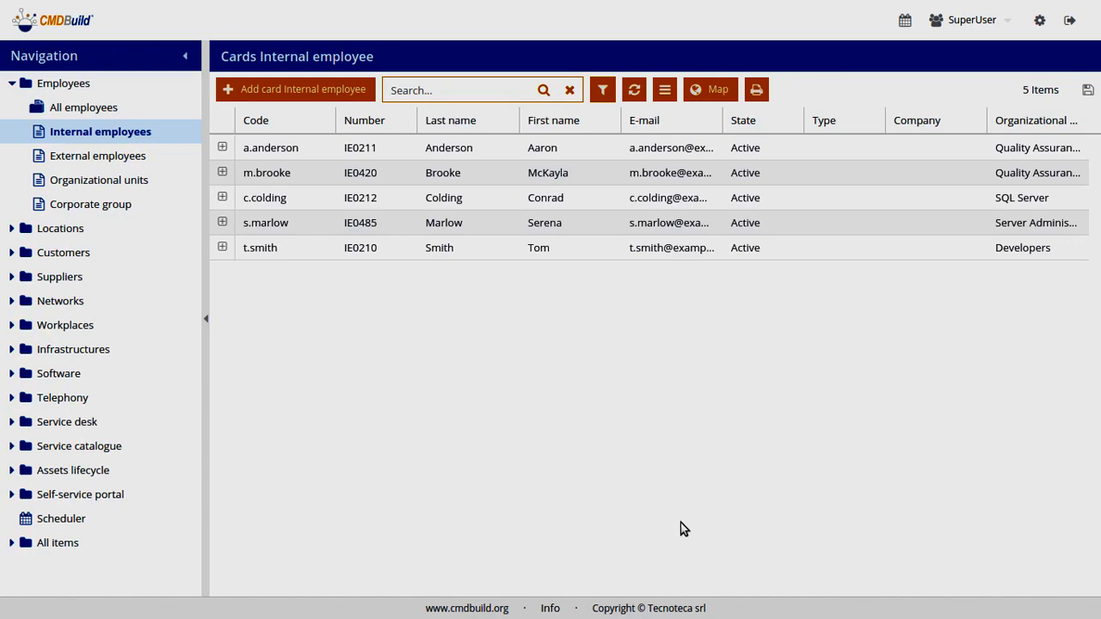
Expand the first internal employee's card and view its details and general data
{"action": "left_click", "coordinate": [222, 148]}
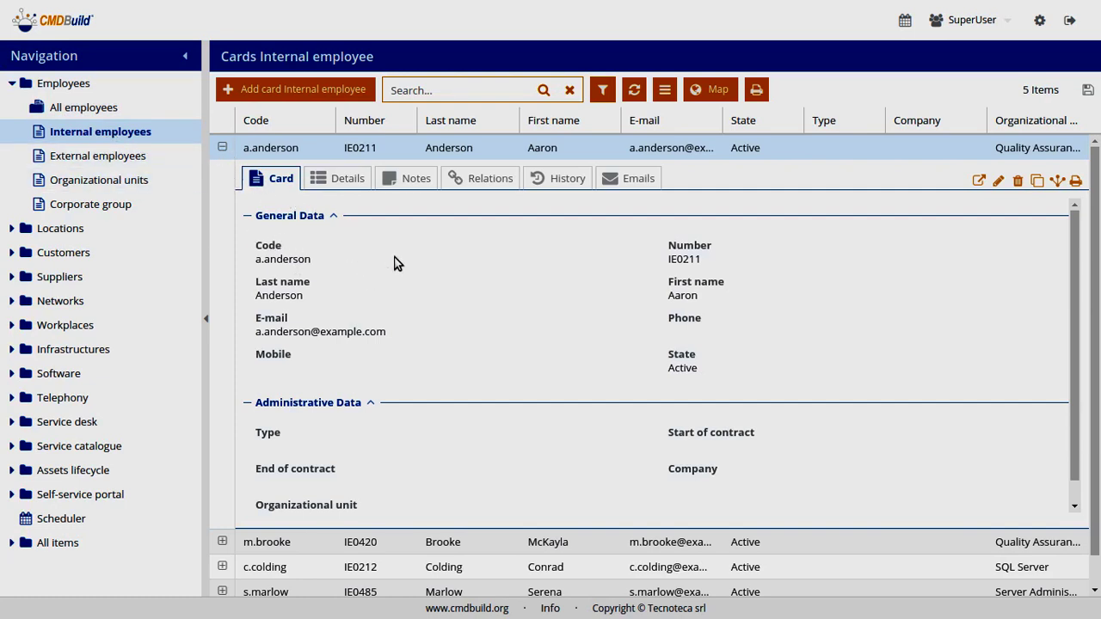
{"action": "left_click", "coordinate": [346, 182]}
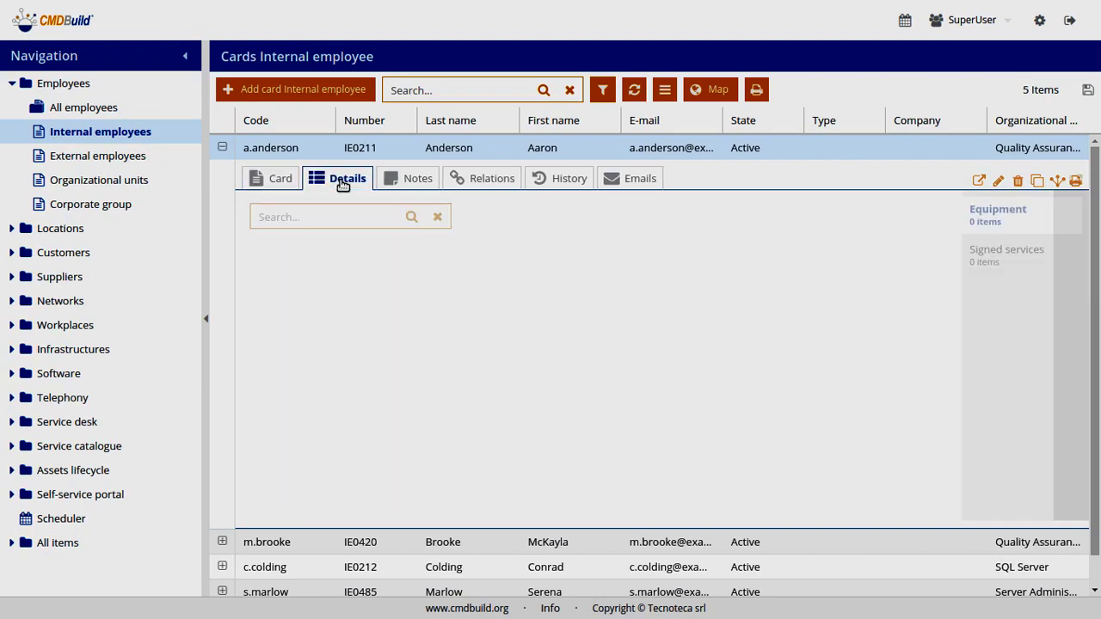
{"action": "left_click", "coordinate": [284, 178]}
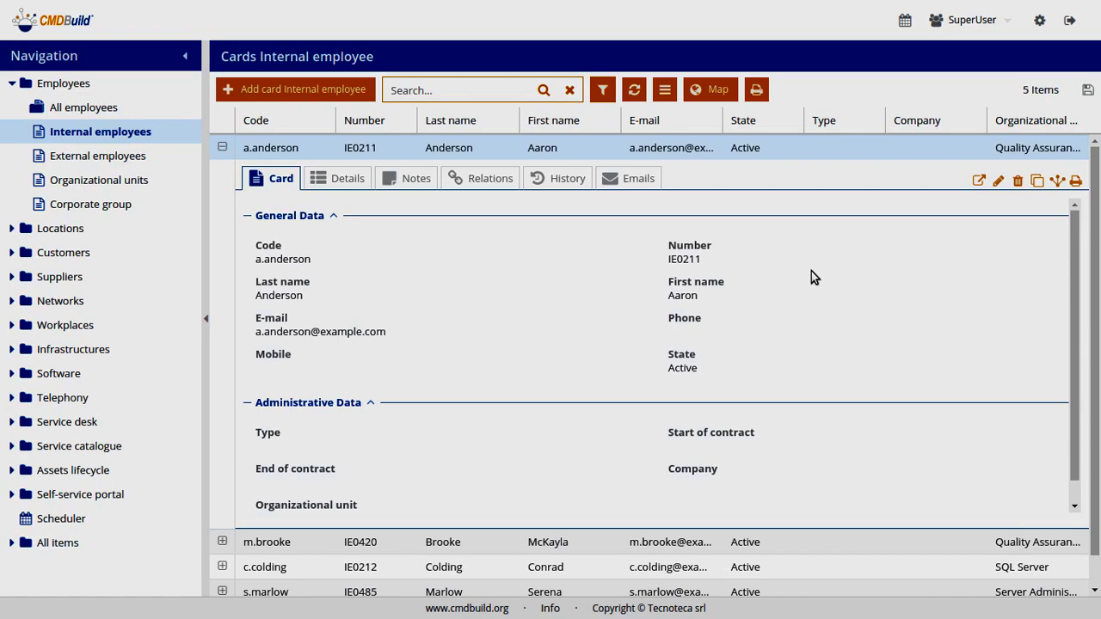
Open the first internal employee's card in a separate window, view its editable fields, and close it without saving
{"action": "left_click", "coordinate": [979, 180]}
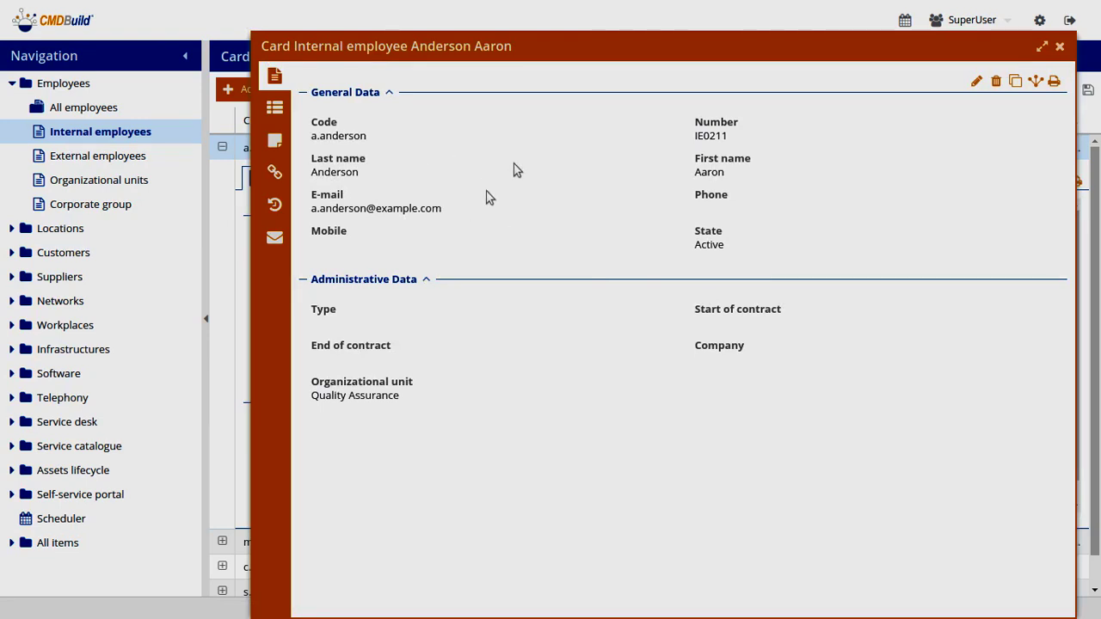
{"action": "left_click", "coordinate": [976, 88]}
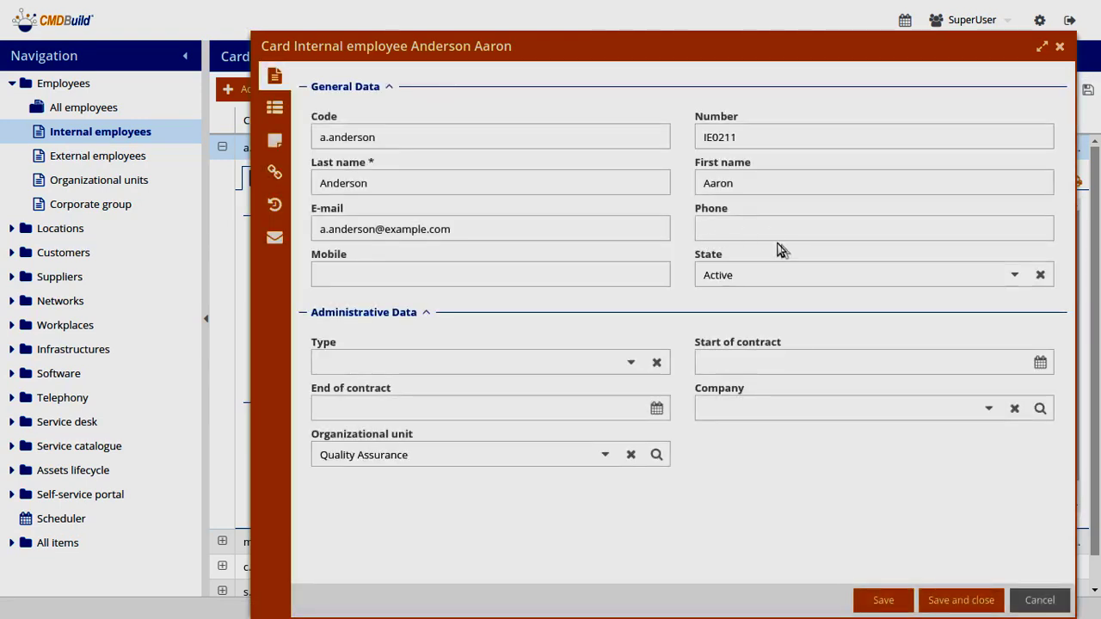
{"action": "left_click", "coordinate": [449, 133]}
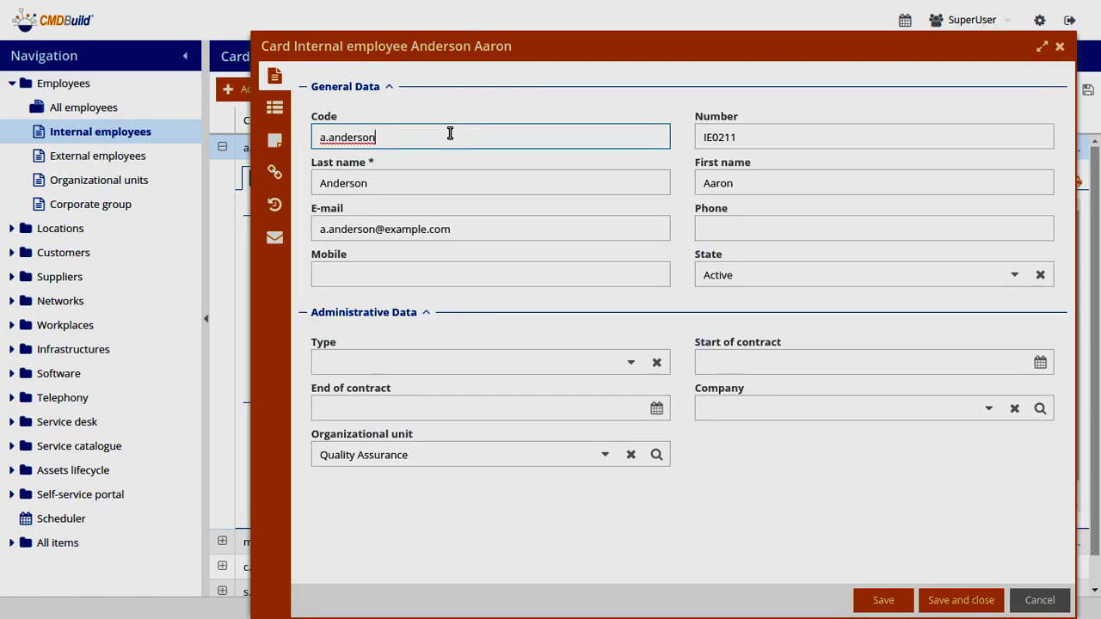
{"action": "left_click", "coordinate": [1057, 52]}
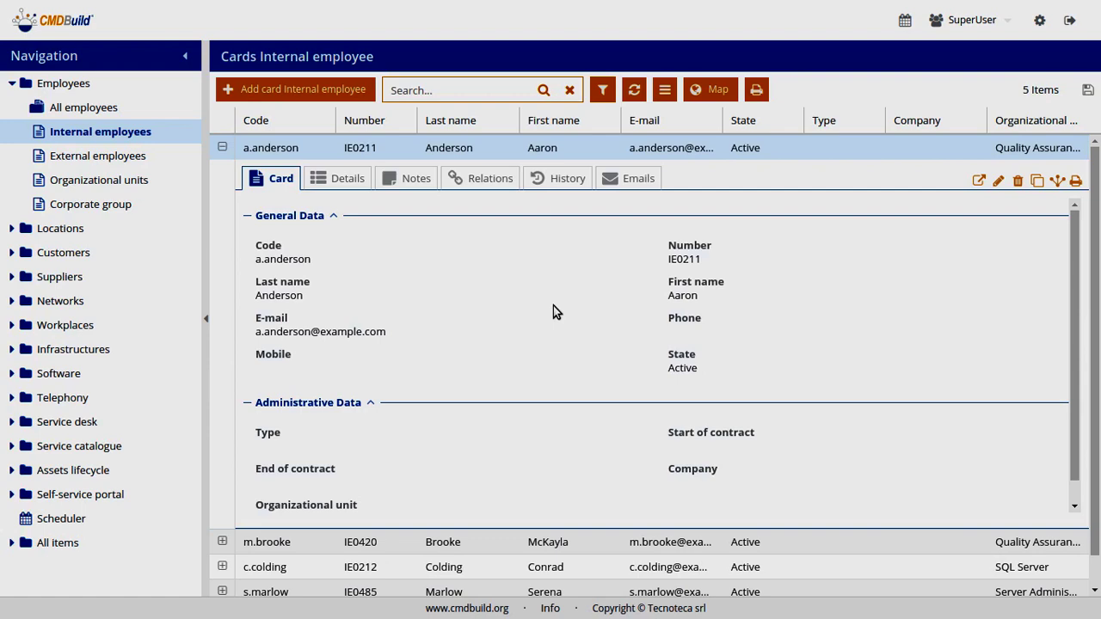
View the list of all employees and open the Scheduler
{"action": "left_click", "coordinate": [88, 108]}
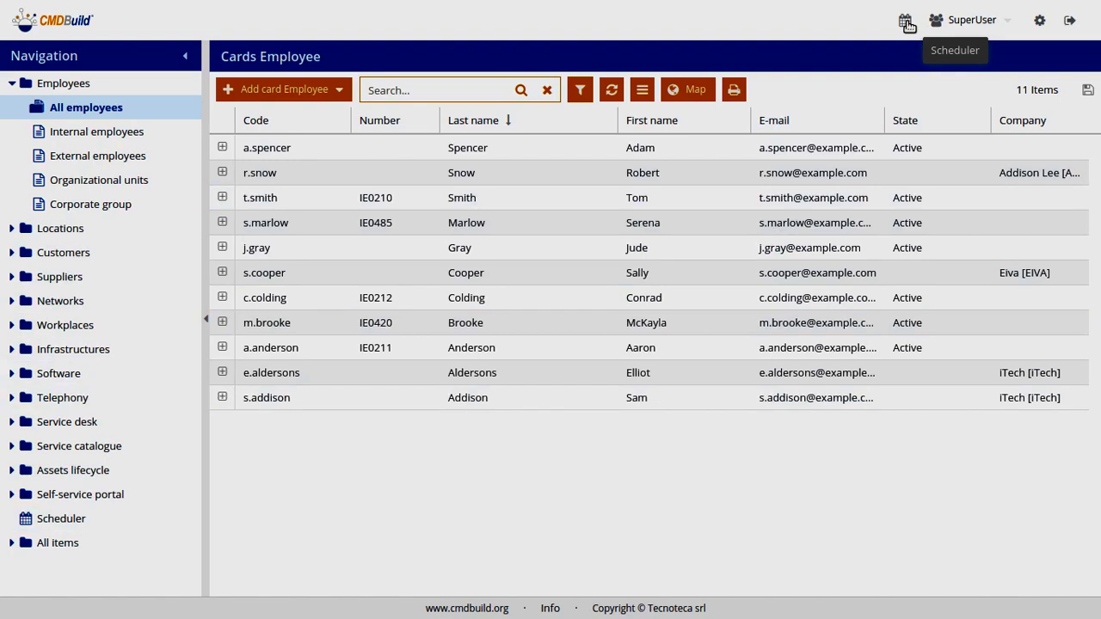
{"action": "left_click", "coordinate": [69, 522]}
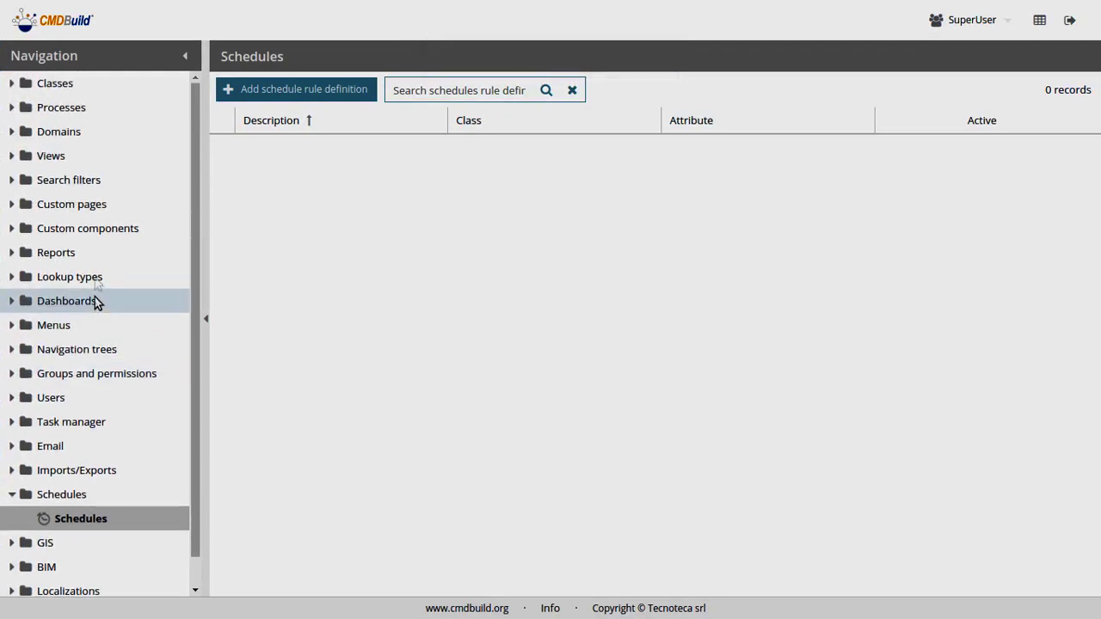
Start a new schedule rule definition in the administration module with the description "subscription expiration"
{"action": "scroll", "coordinate": [118, 273], "scroll_direction": "down", "scroll_amount": 1}
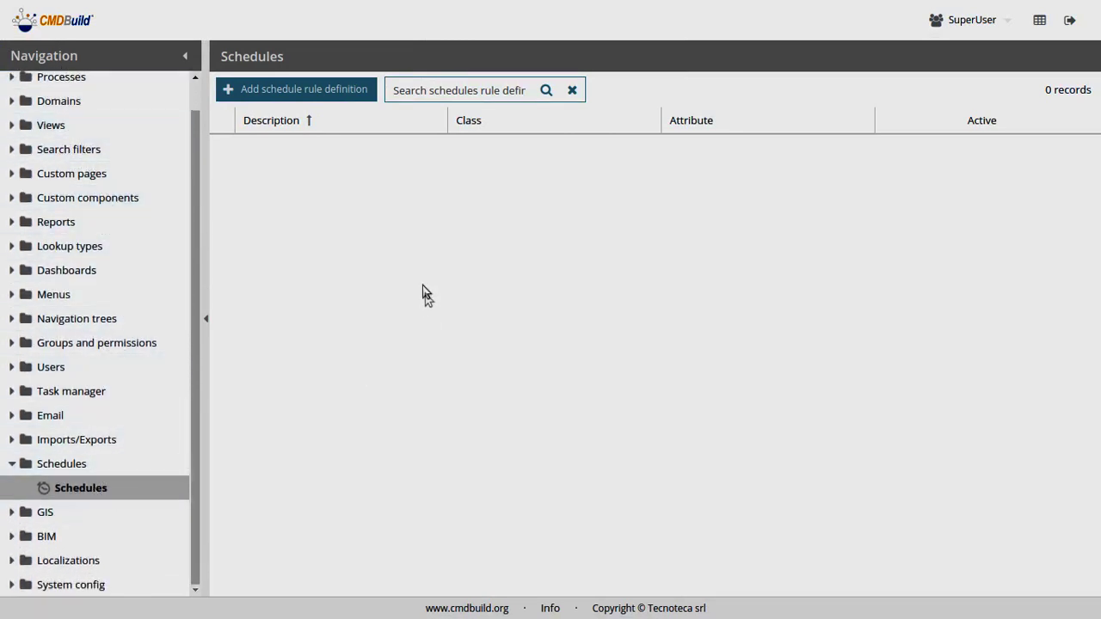
{"action": "left_click", "coordinate": [308, 97]}
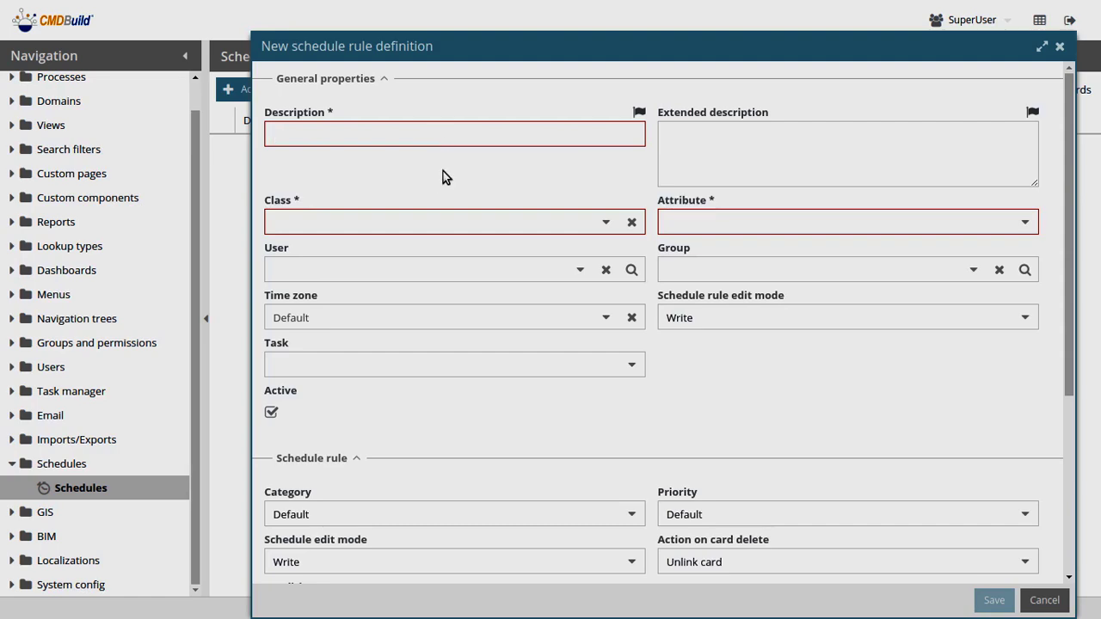
{"action": "key", "text": "ctrl+s"}
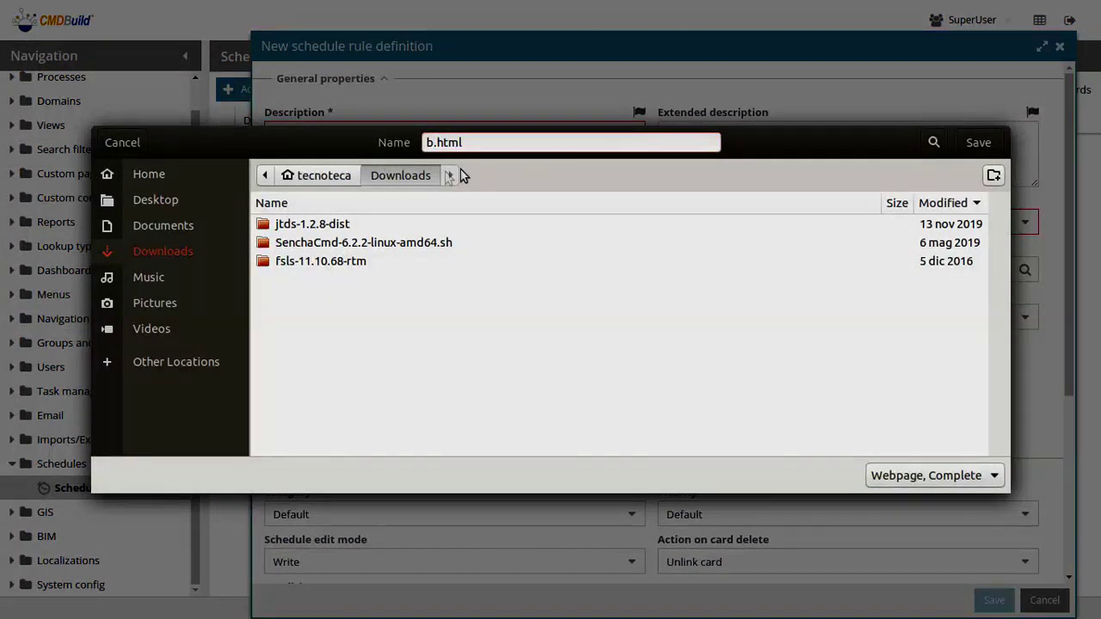
{"action": "key", "text": "Escape"}
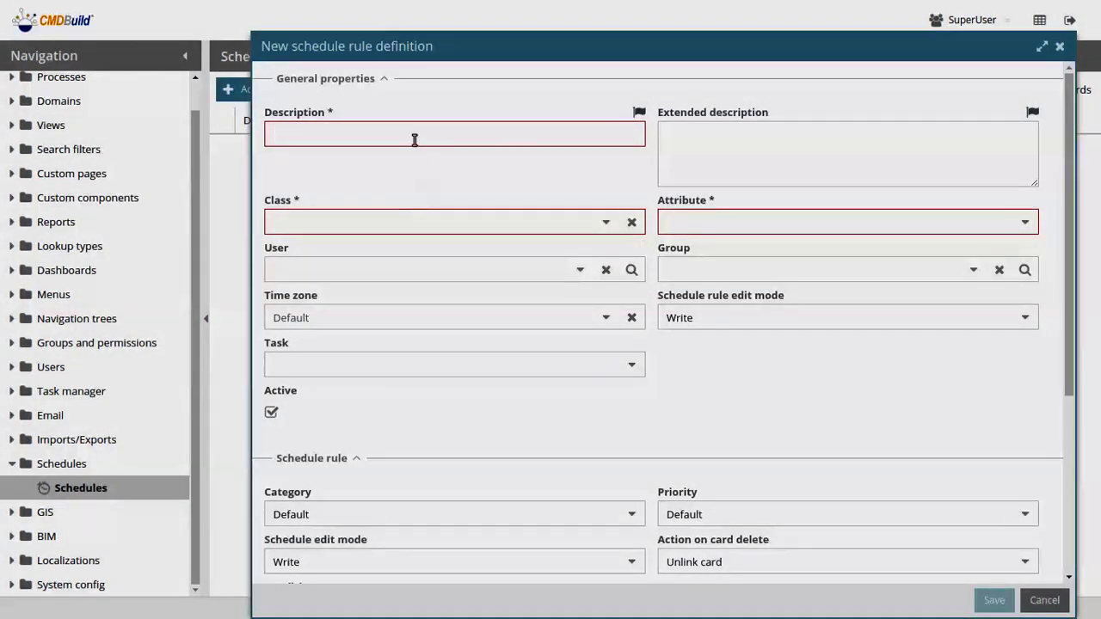
{"action": "type", "text": "sub"}
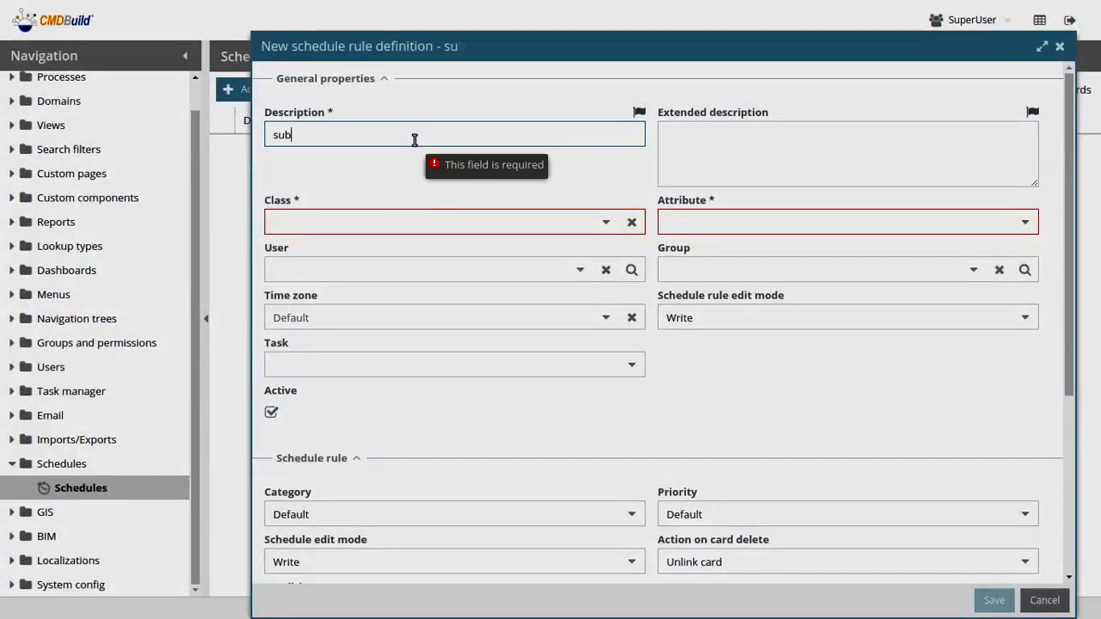
{"action": "type", "text": "scription"}
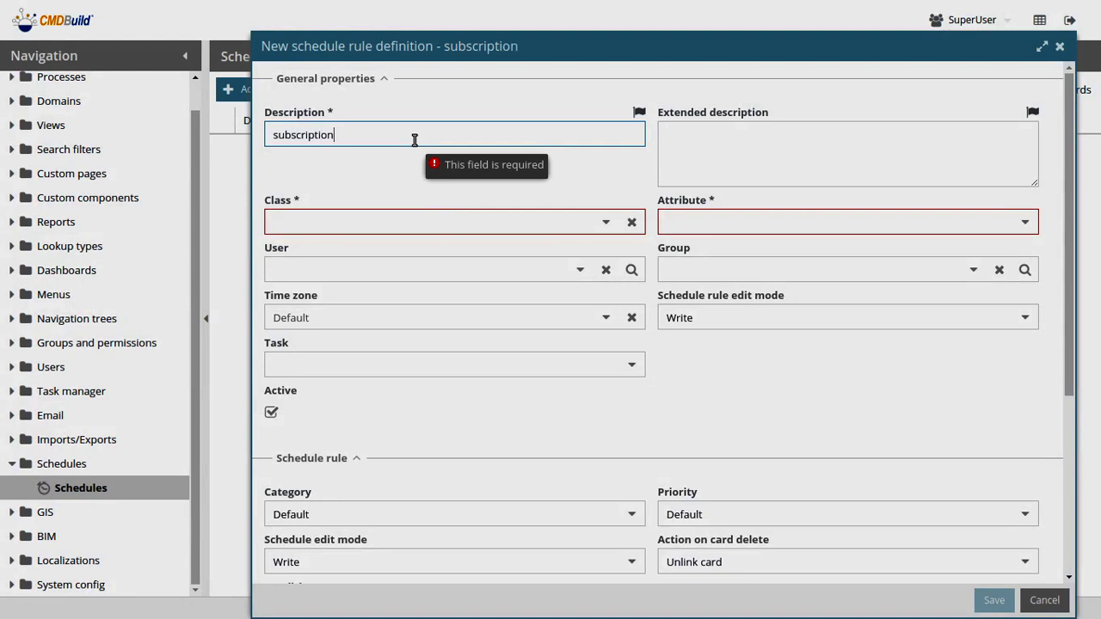
{"action": "type", "text": " expiration"}
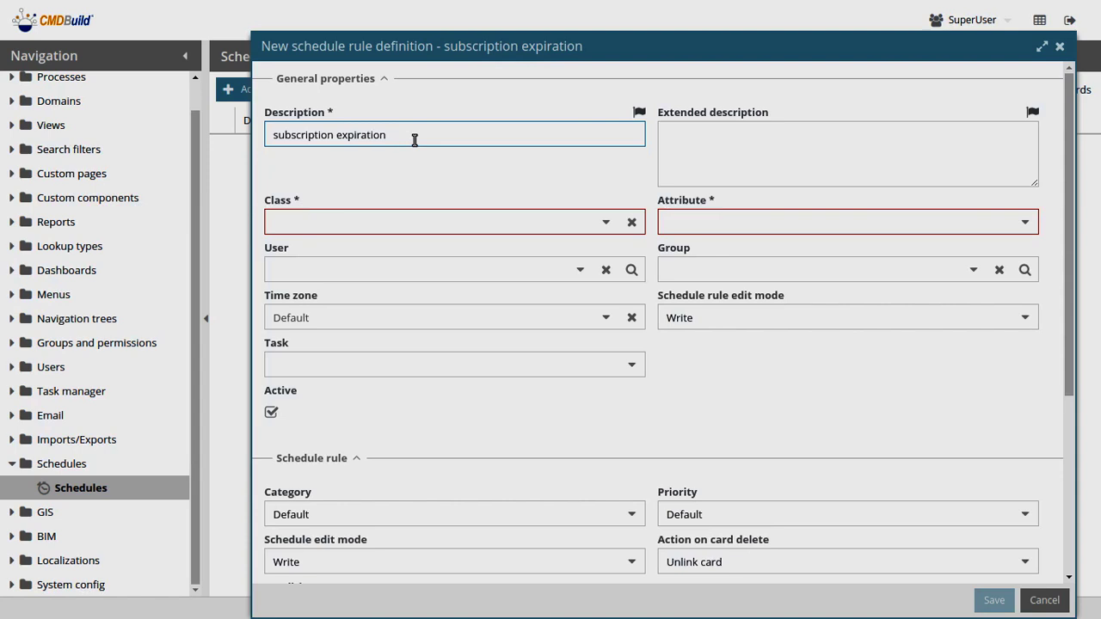
Assign the schedule rule to the Client software class and its Installation date attribute
{"action": "left_click", "coordinate": [605, 222]}
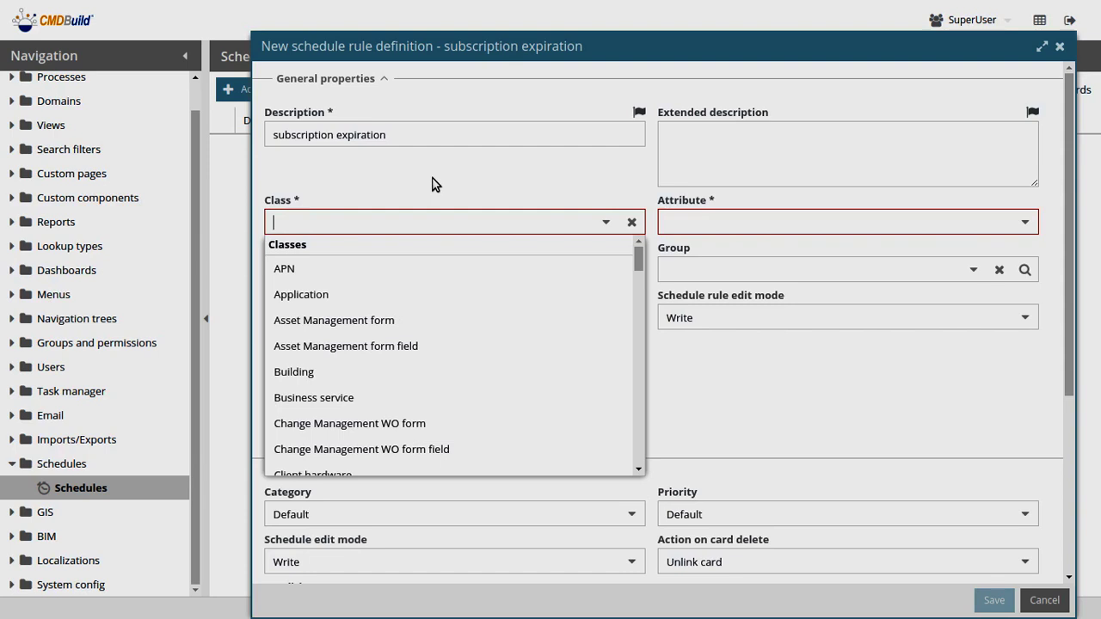
{"action": "scroll", "coordinate": [467, 292], "scroll_direction": "down", "scroll_amount": 4}
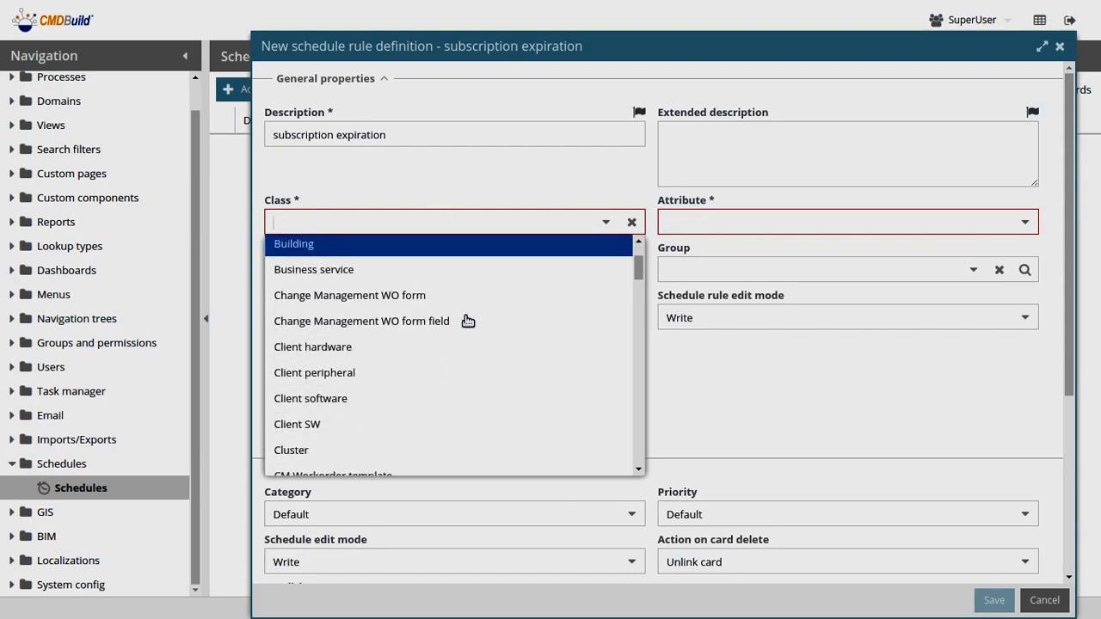
{"action": "left_click", "coordinate": [410, 398]}
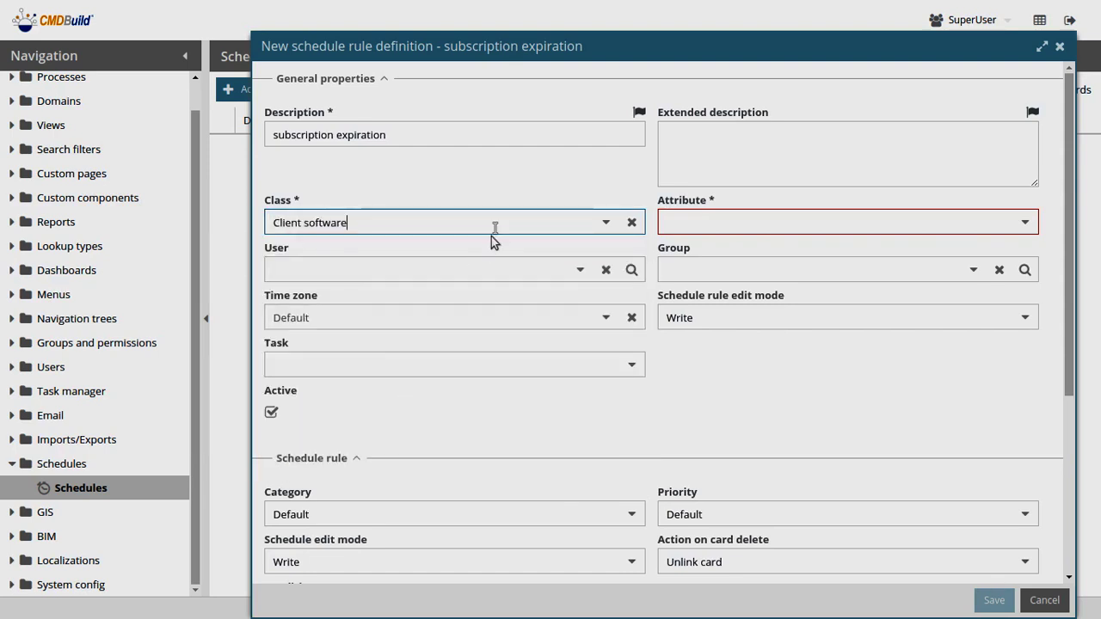
{"action": "left_click", "coordinate": [813, 223]}
{"action": "left_click", "coordinate": [1025, 222]}
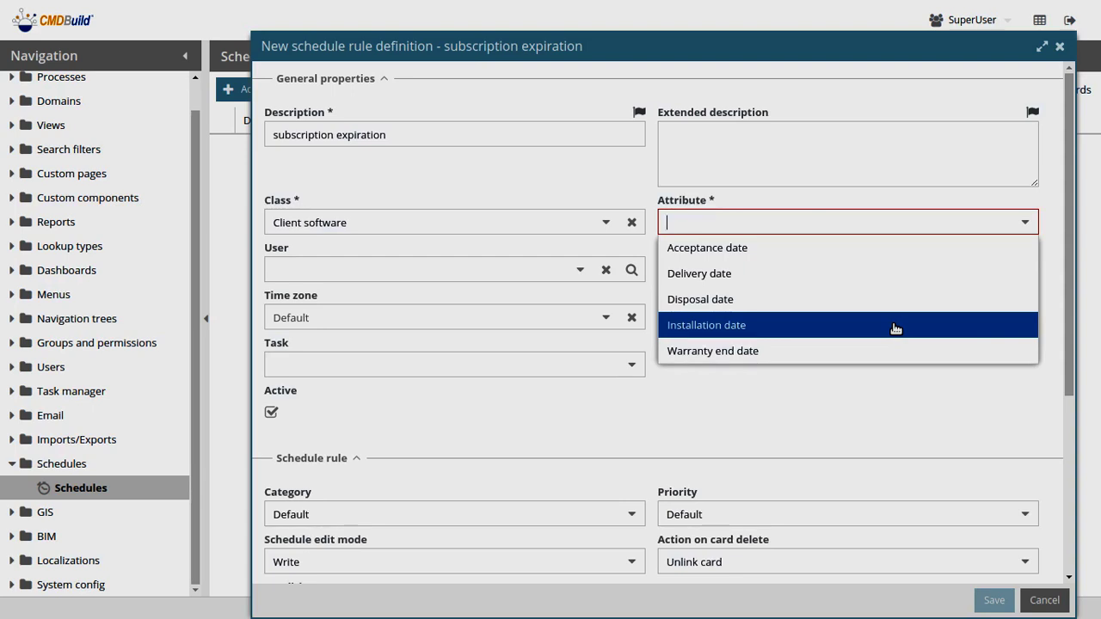
{"action": "left_click", "coordinate": [895, 327]}
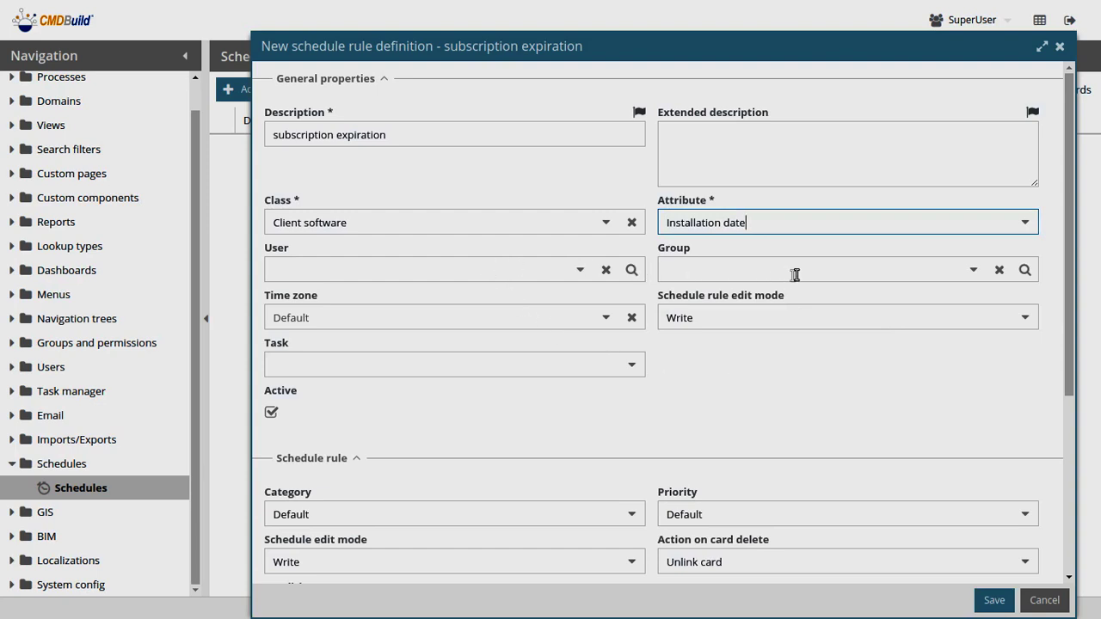
Review the available time zones and select Write as the schedule rule edit mode
{"action": "left_click", "coordinate": [606, 319]}
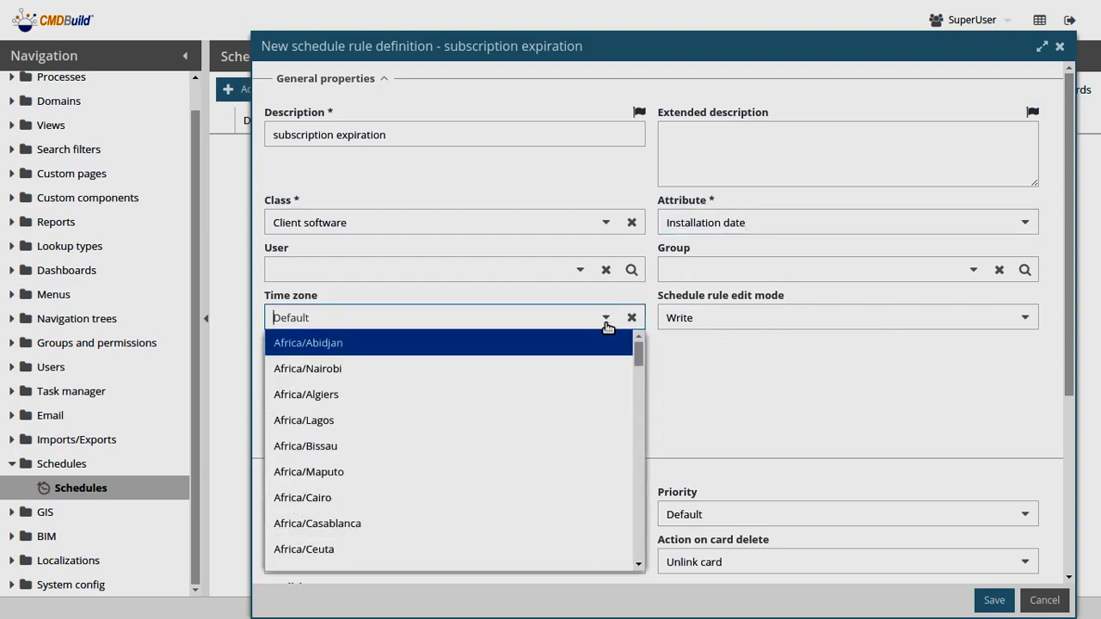
{"action": "left_click", "coordinate": [708, 369]}
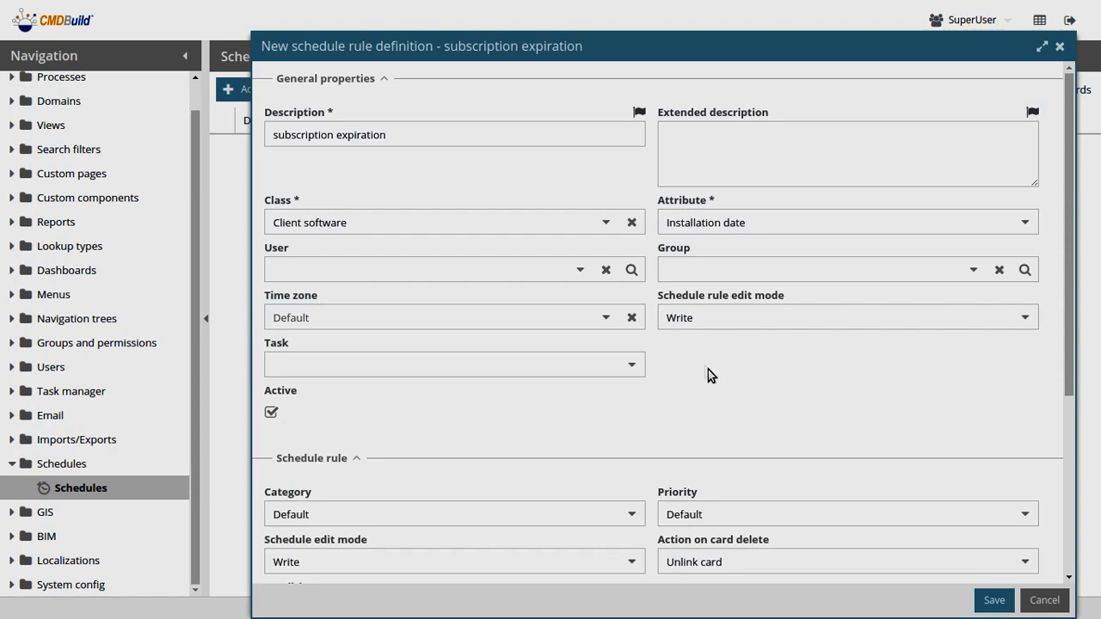
{"action": "left_click", "coordinate": [740, 319]}
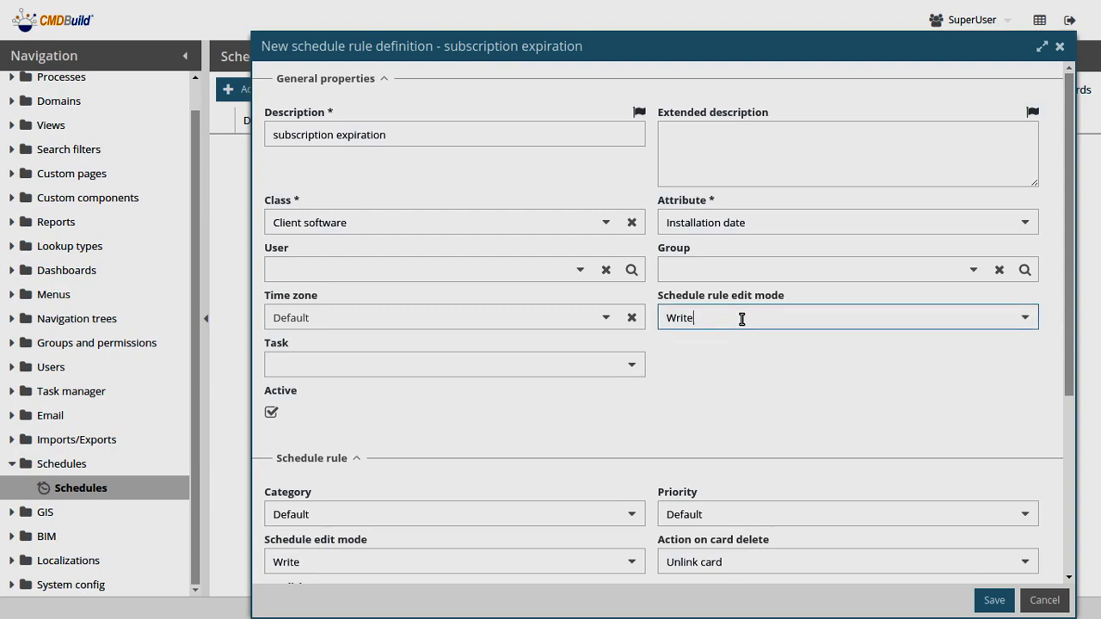
{"action": "left_click", "coordinate": [1020, 318]}
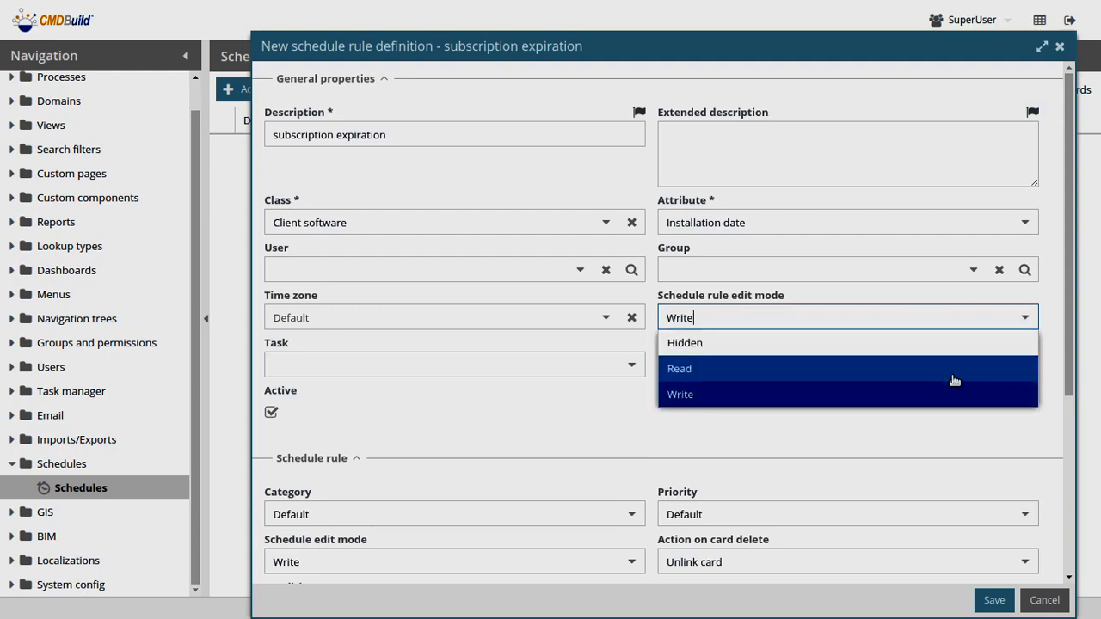
{"action": "left_click", "coordinate": [755, 400]}
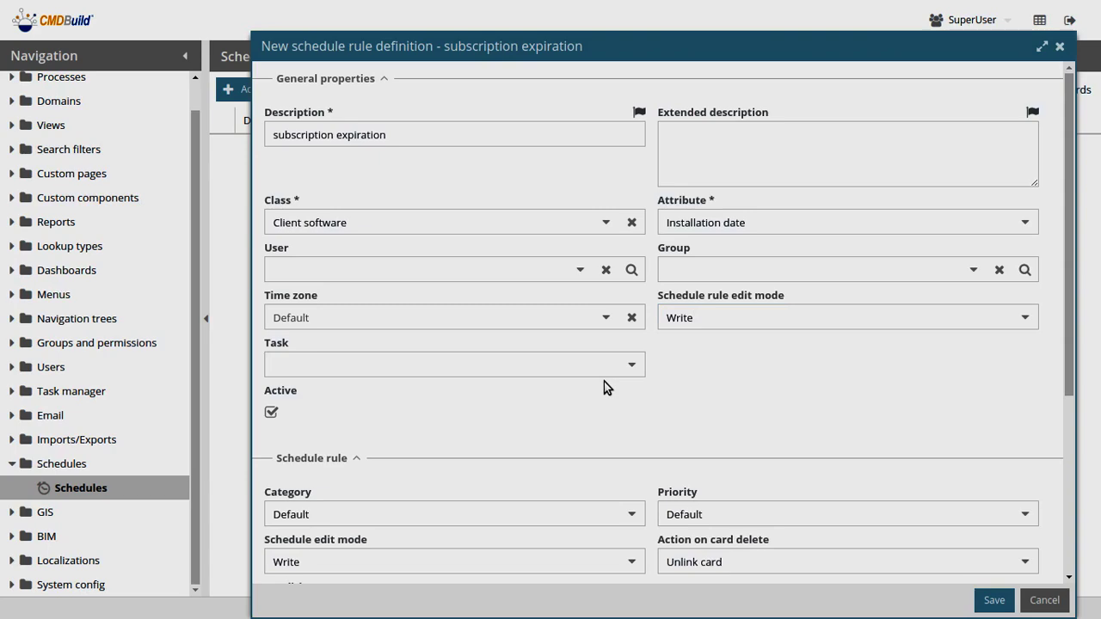
Select Unlink card as the schedule rule's action on card delete
{"action": "scroll", "coordinate": [604, 386], "scroll_direction": "down", "scroll_amount": 3}
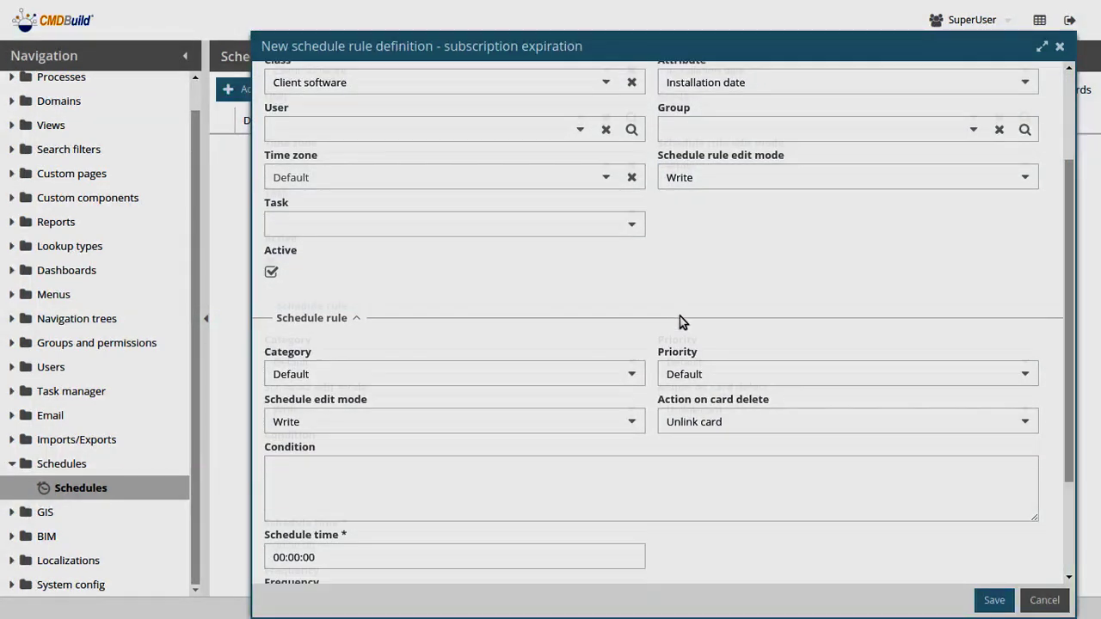
{"action": "scroll", "coordinate": [679, 321], "scroll_direction": "down", "scroll_amount": 2}
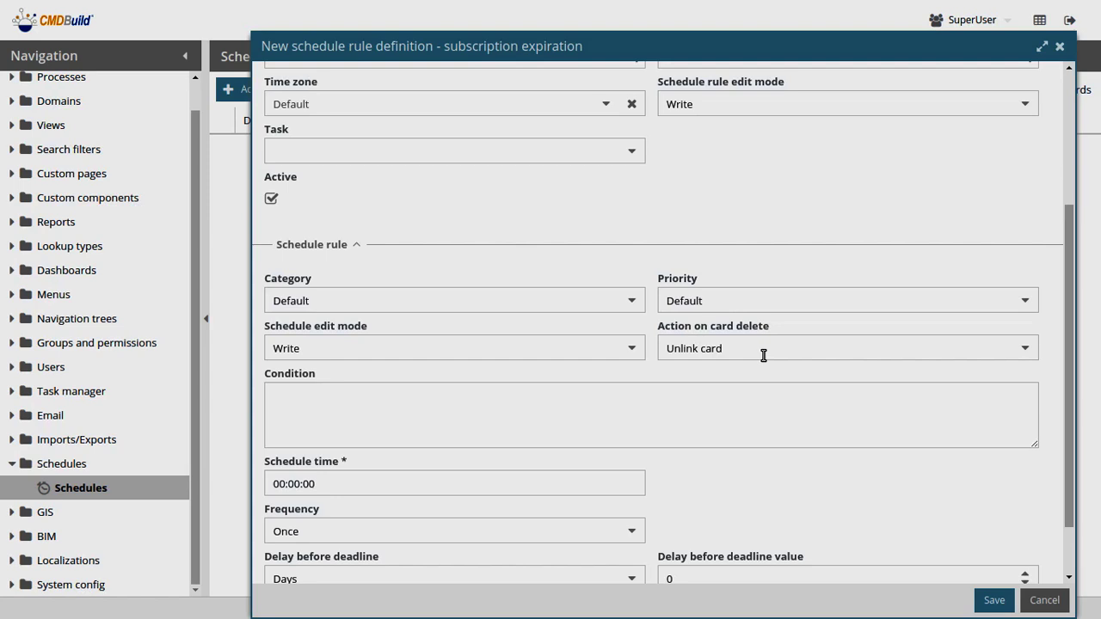
{"action": "left_click", "coordinate": [1025, 349]}
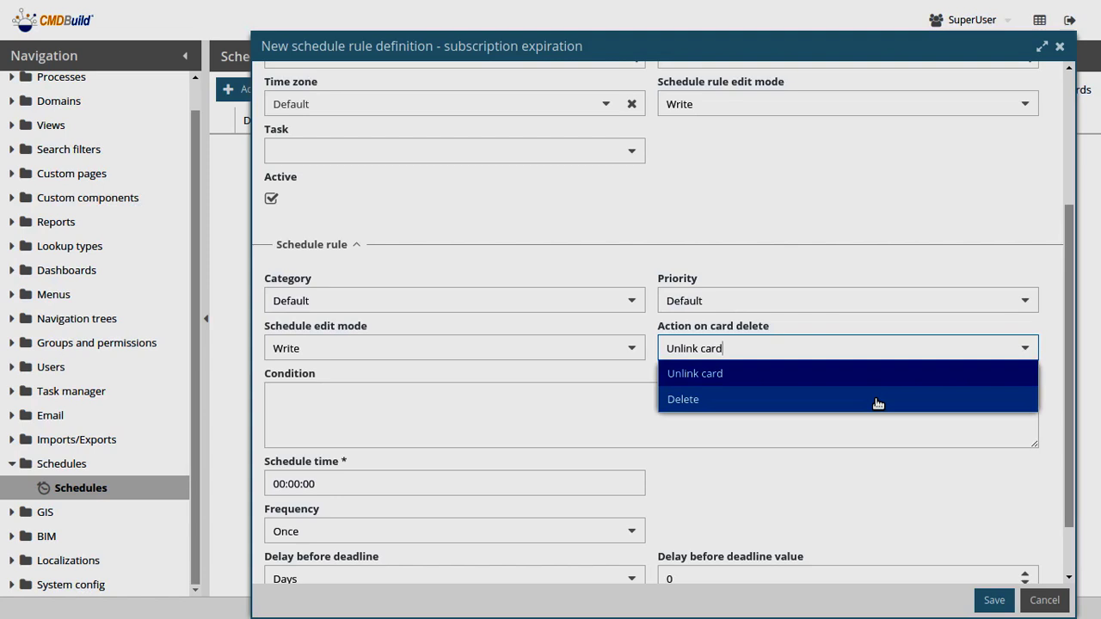
{"action": "left_click", "coordinate": [823, 374]}
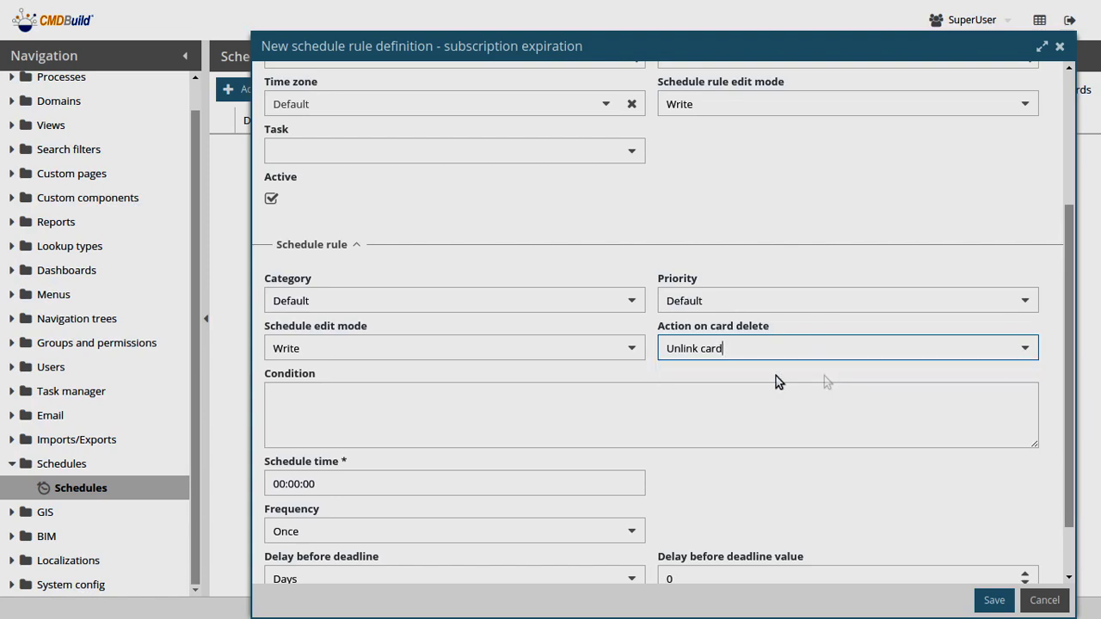
Set the schedule rule's frequency to Monthly
{"action": "left_click", "coordinate": [622, 411]}
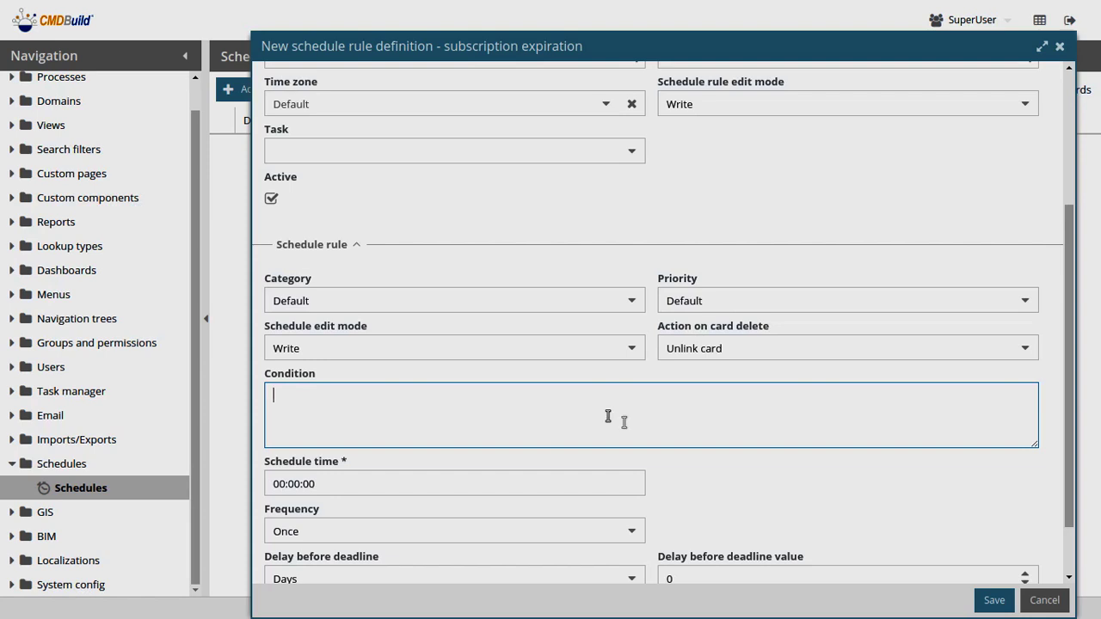
{"action": "scroll", "coordinate": [688, 472], "scroll_direction": "down", "scroll_amount": 1}
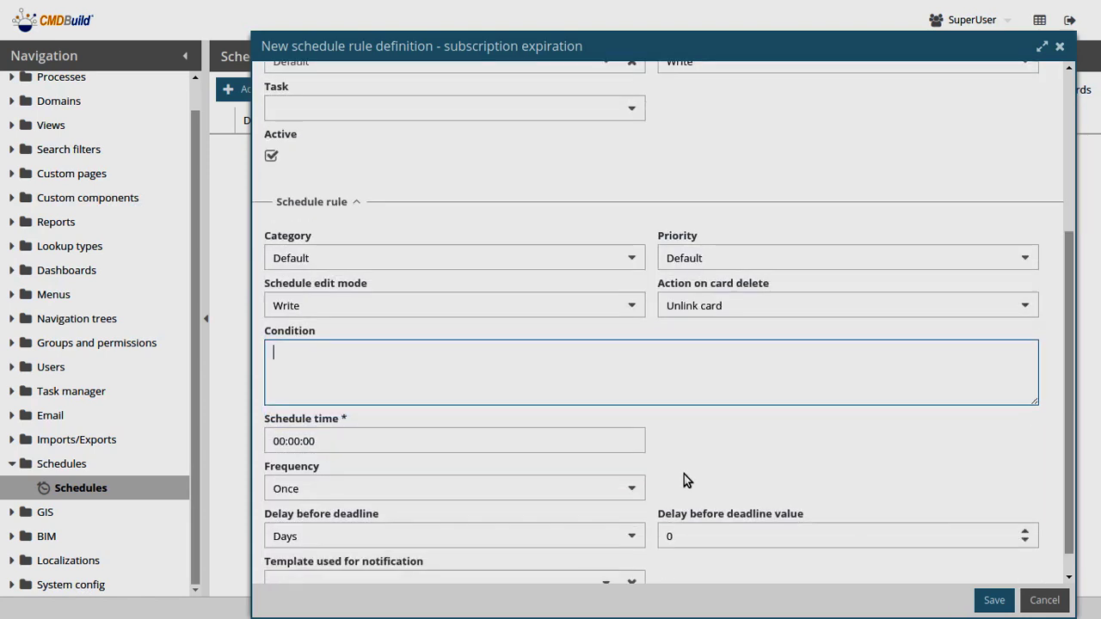
{"action": "left_click", "coordinate": [632, 490]}
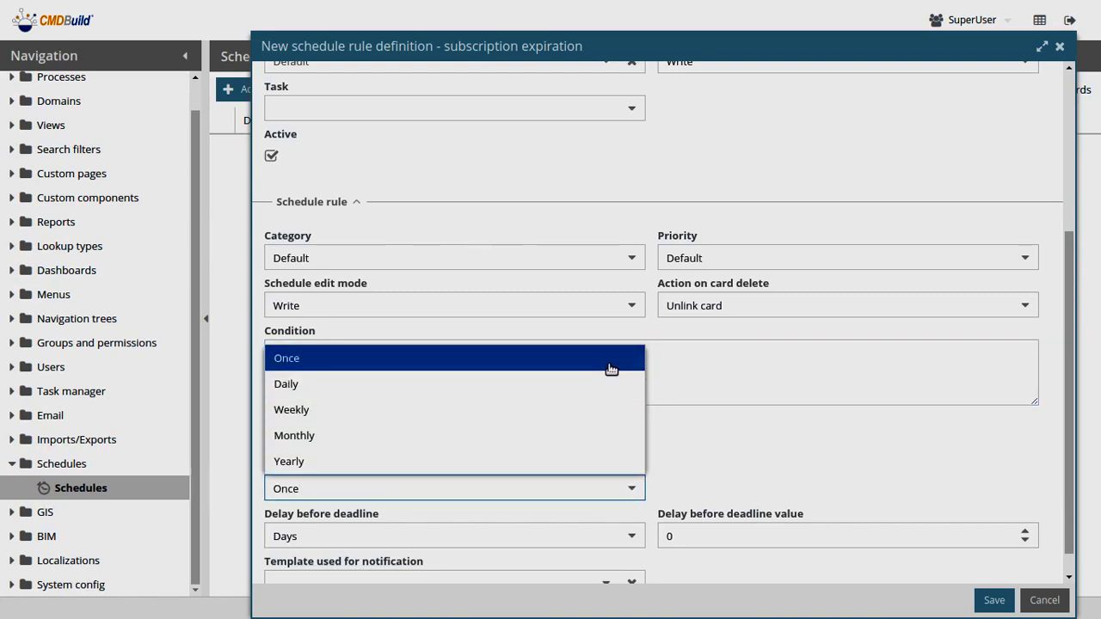
{"action": "left_click", "coordinate": [584, 439]}
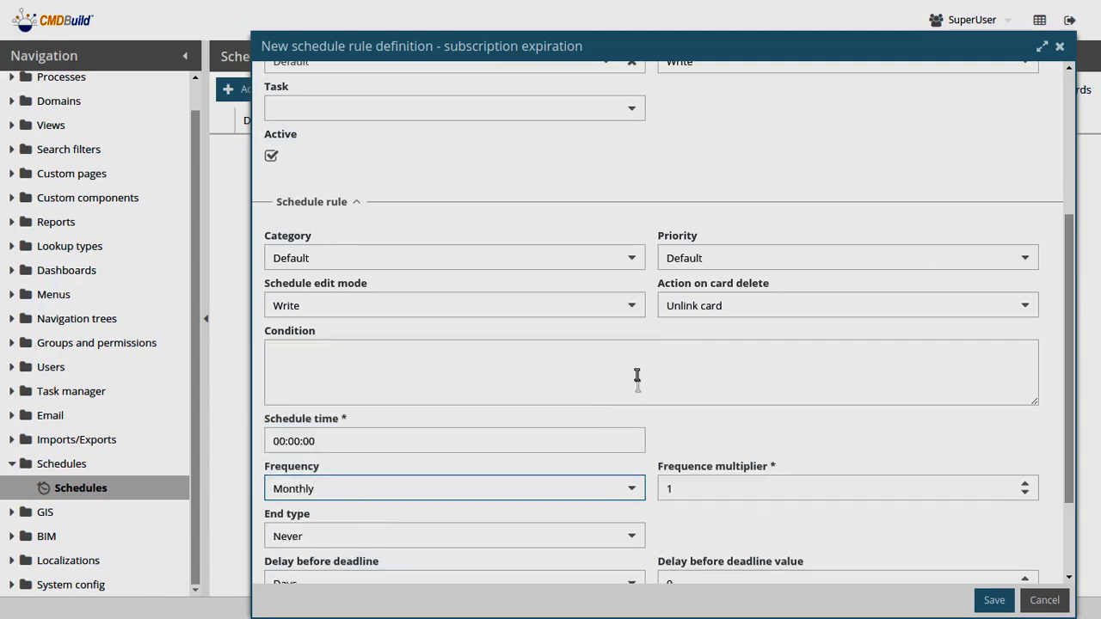
{"action": "scroll", "coordinate": [635, 361], "scroll_direction": "up", "scroll_amount": 5}
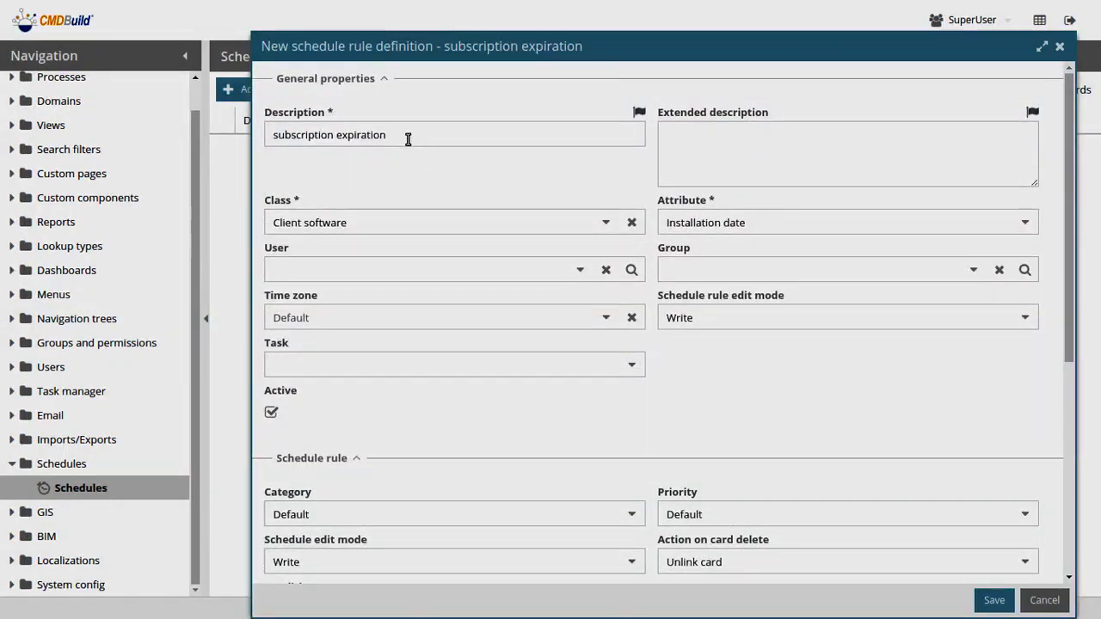
Set the subscription expiration rule's frequency to Yearly
{"action": "scroll", "coordinate": [597, 375], "scroll_direction": "down", "scroll_amount": 6}
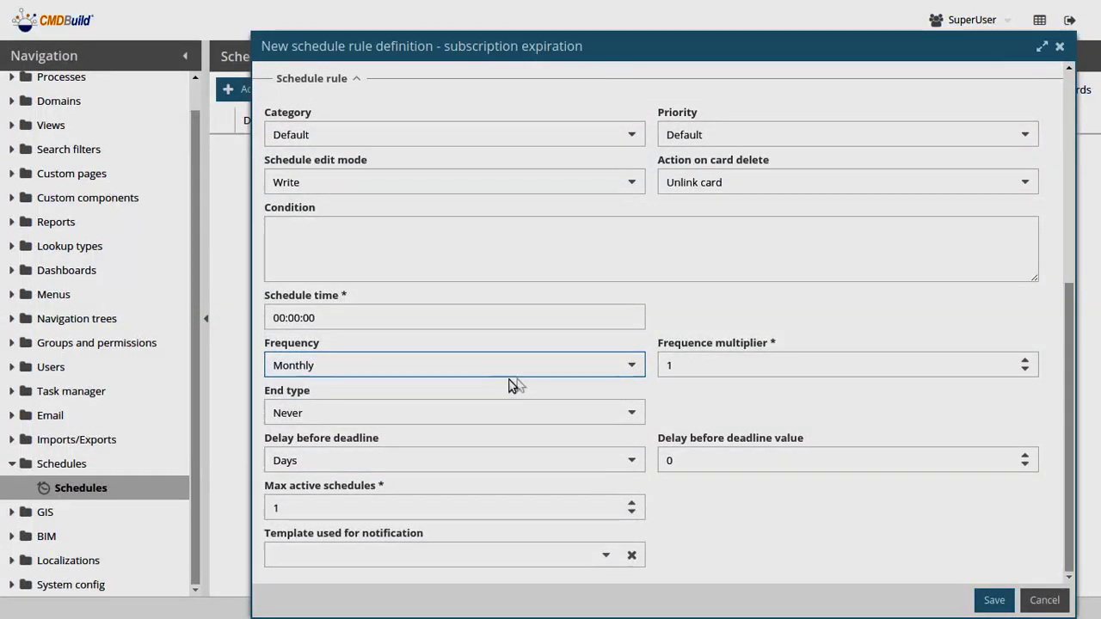
{"action": "left_click", "coordinate": [632, 364]}
{"action": "left_click", "coordinate": [576, 493]}
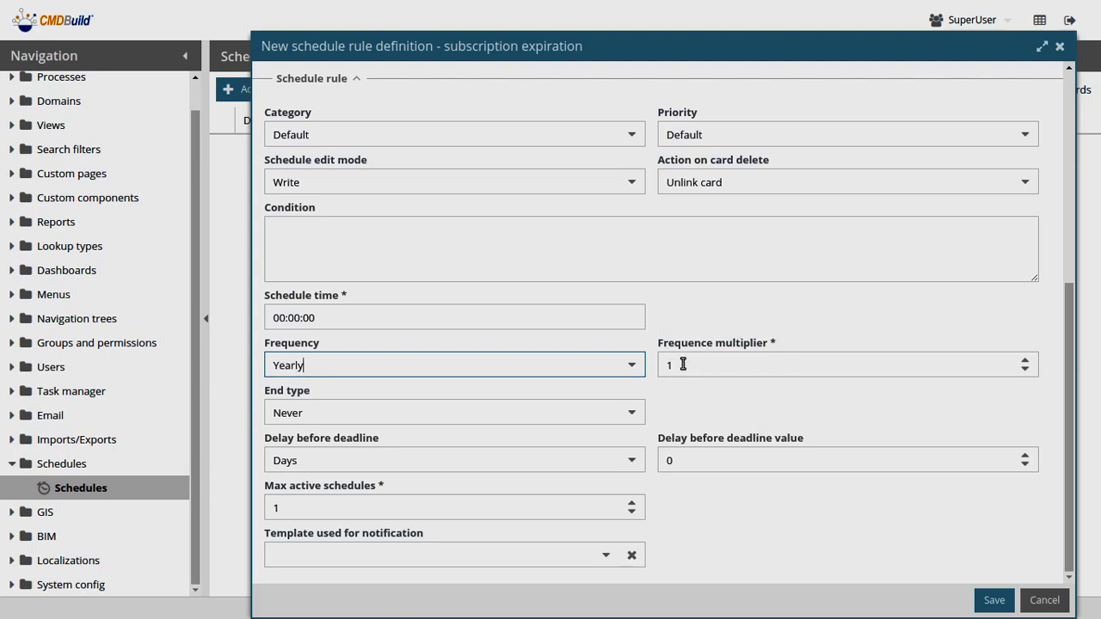
Try the End Date end type, and set the rule to end by Number of Events with 4 occurrences
{"action": "left_click", "coordinate": [627, 416]}
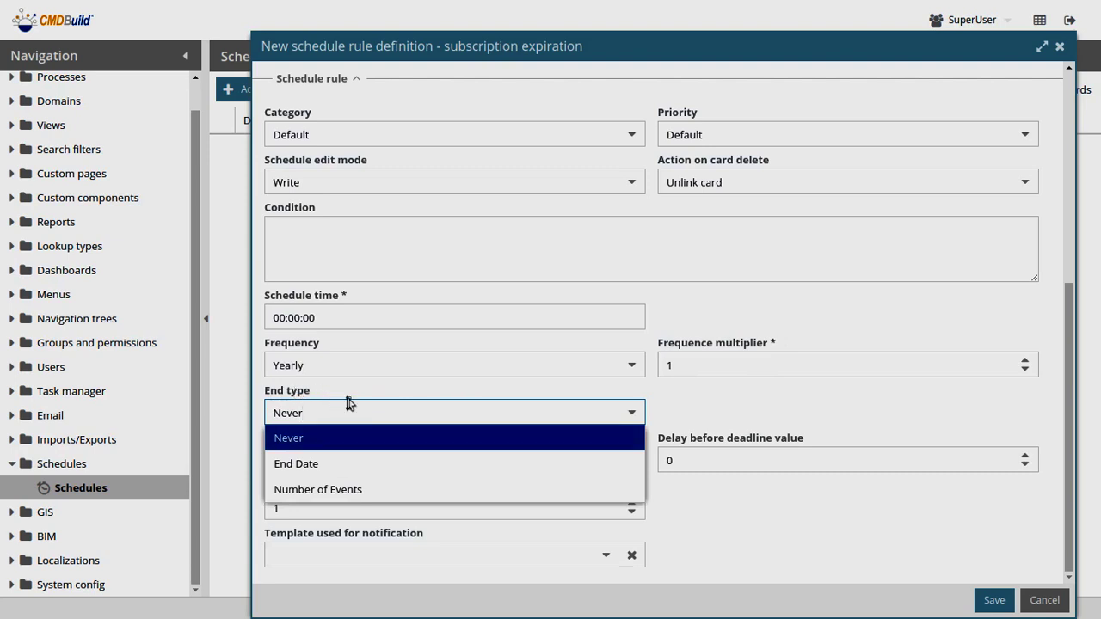
{"action": "left_click", "coordinate": [371, 467]}
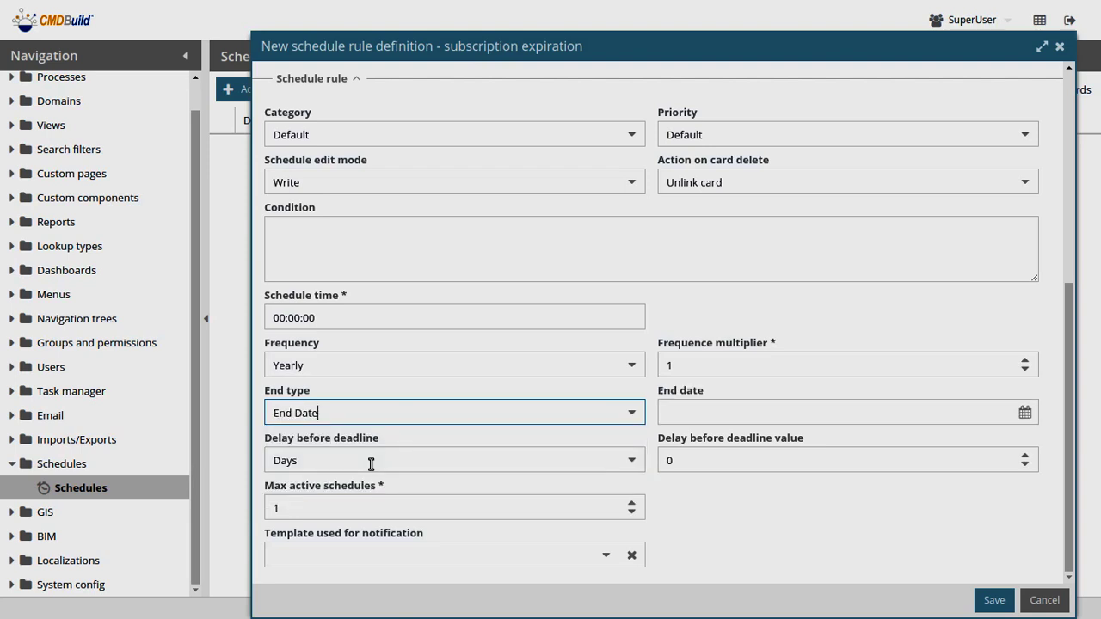
{"action": "left_click", "coordinate": [602, 414]}
{"action": "left_click", "coordinate": [545, 490]}
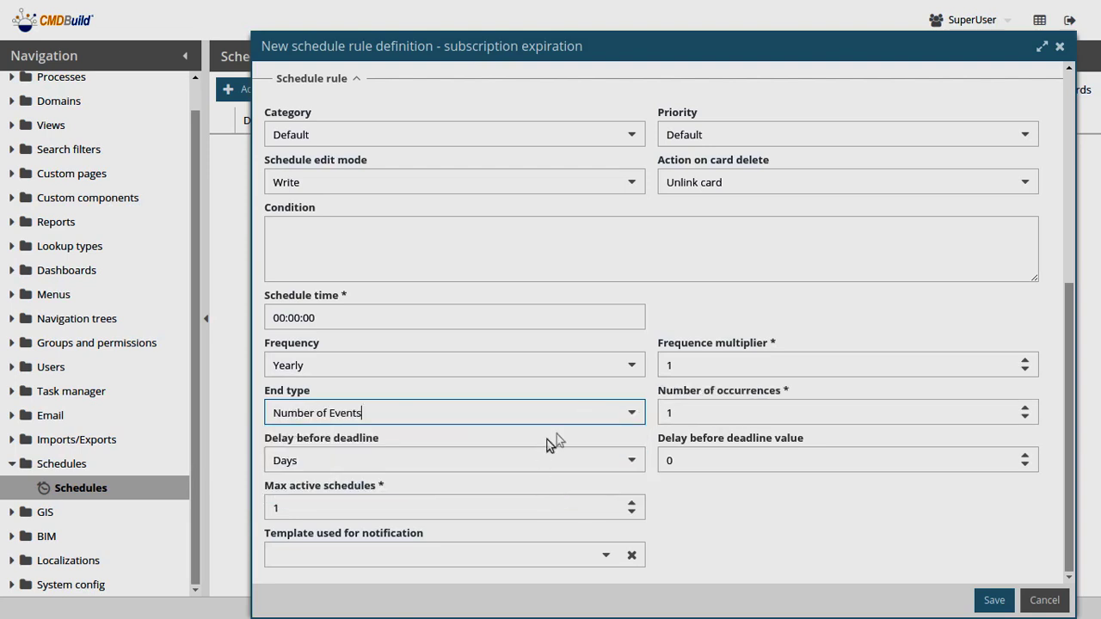
{"action": "left_click", "coordinate": [719, 412]}
{"action": "left_click_drag", "start_coordinate": [717, 413], "coordinate": [669, 412]}
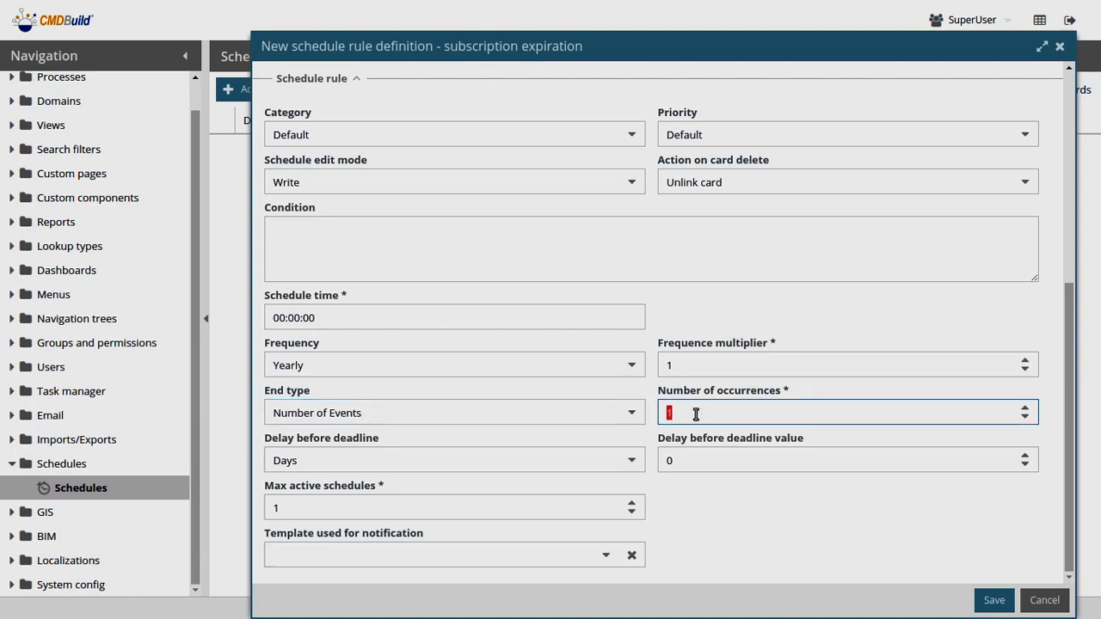
{"action": "type", "text": "4"}
{"action": "left_click", "coordinate": [688, 364]}
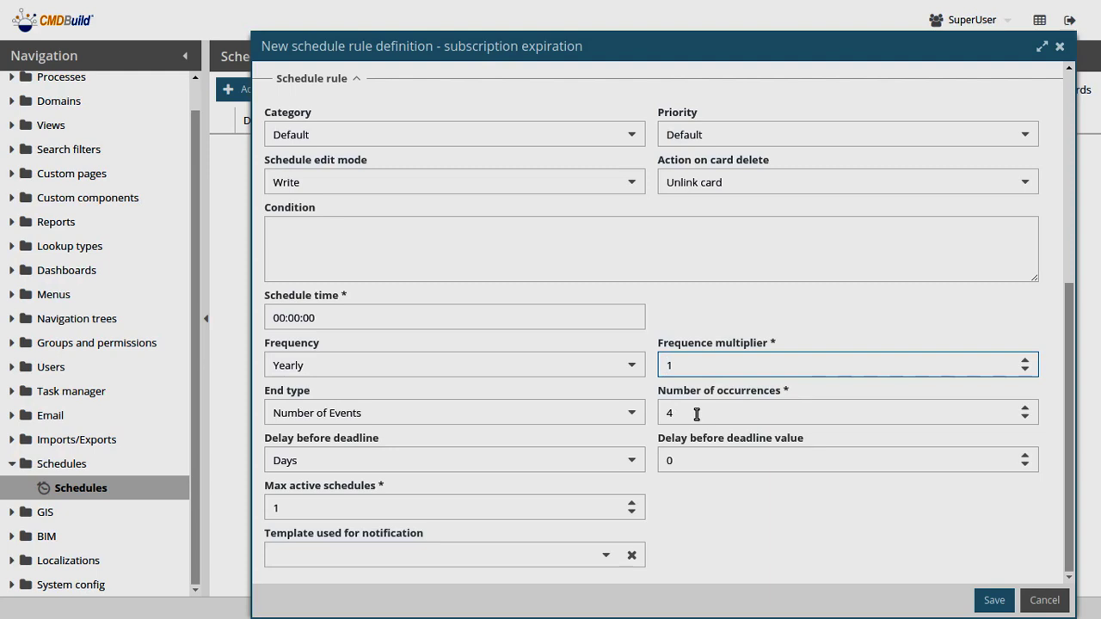
{"action": "left_click_drag", "start_coordinate": [697, 414], "coordinate": [670, 414]}
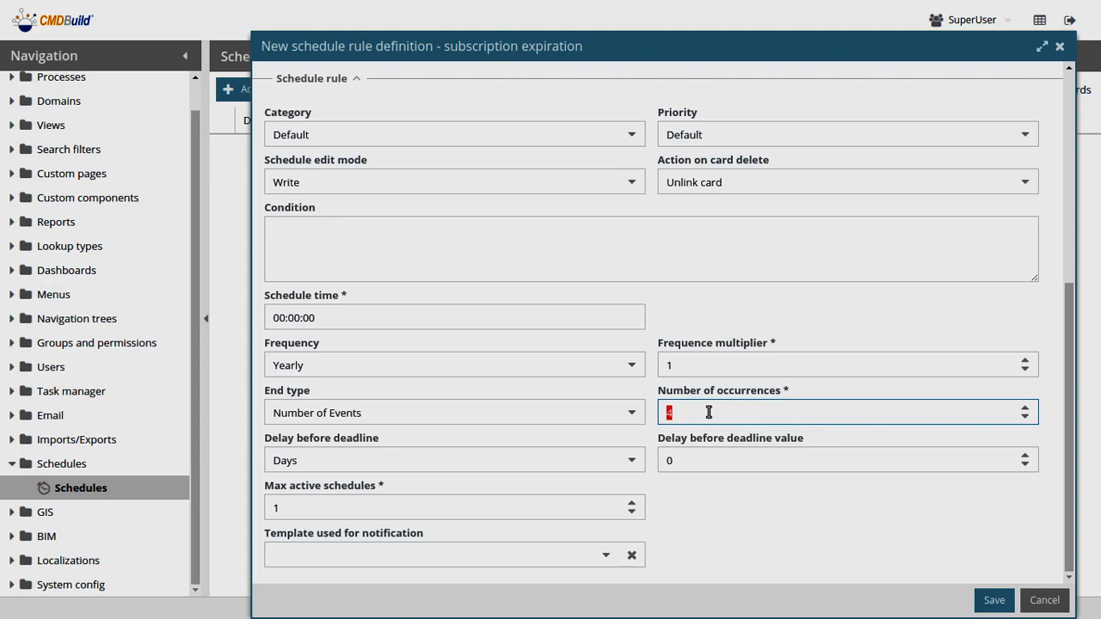
Try Years as the unit for the delay before deadline, and set it to Months
{"action": "left_click", "coordinate": [636, 460]}
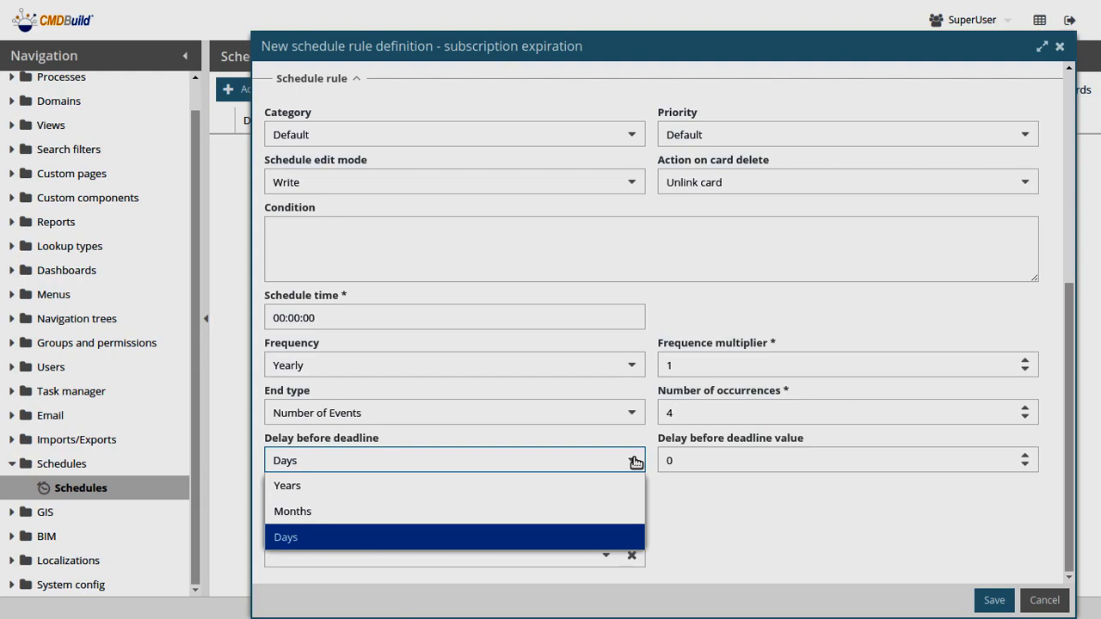
{"action": "left_click", "coordinate": [602, 486]}
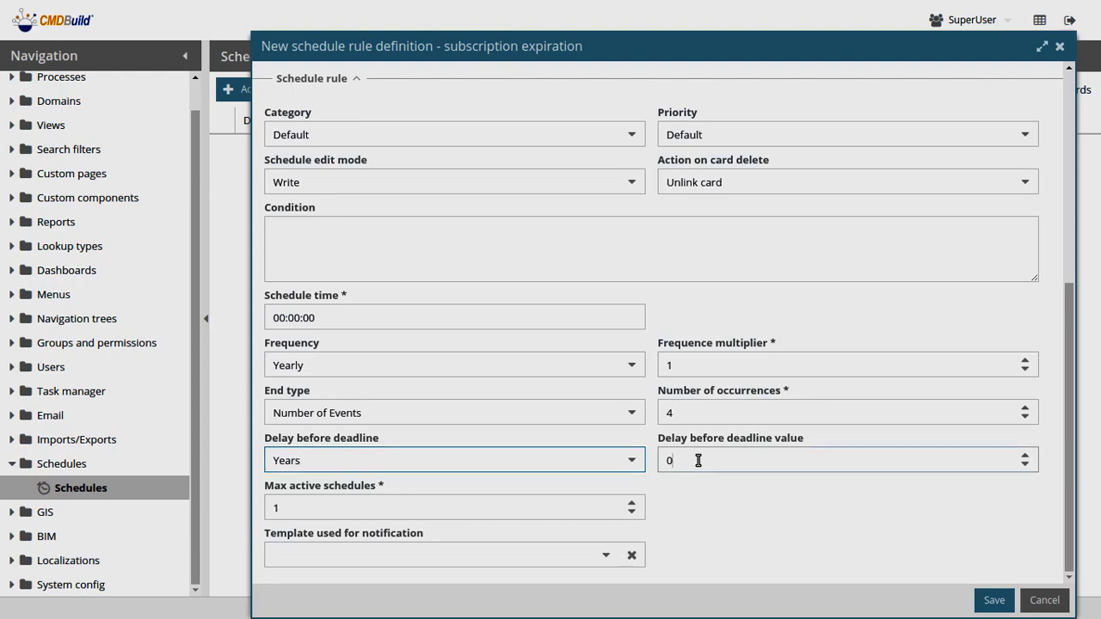
{"action": "left_click", "coordinate": [698, 460]}
{"action": "double_click", "coordinate": [688, 460]}
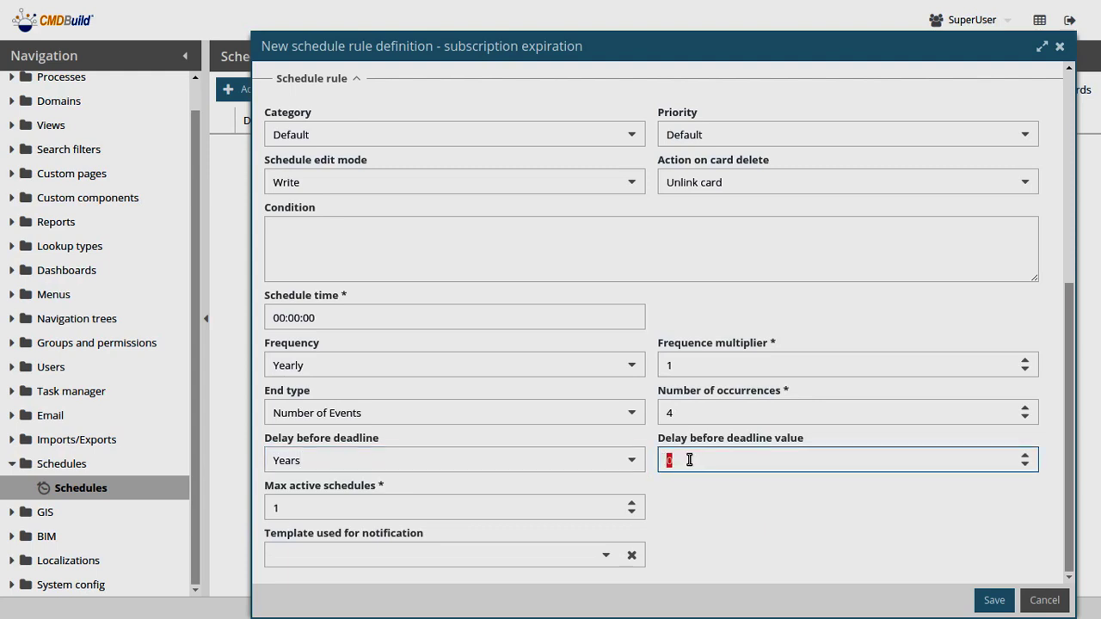
{"action": "left_click", "coordinate": [614, 454]}
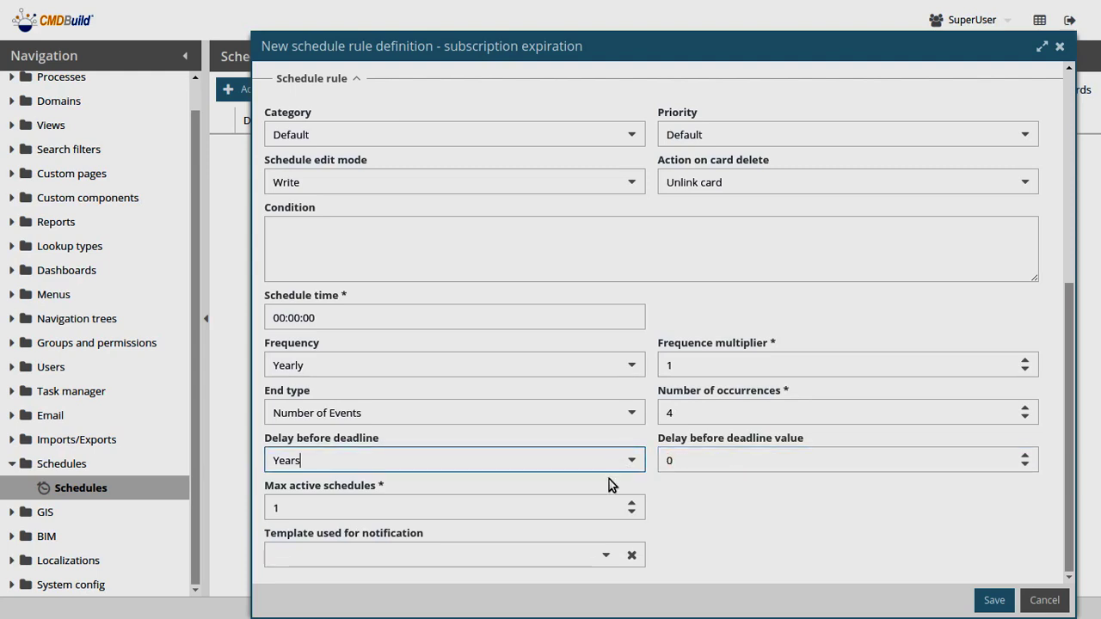
{"action": "left_click", "coordinate": [628, 460]}
{"action": "left_click", "coordinate": [585, 509]}
{"action": "left_click", "coordinate": [701, 464]}
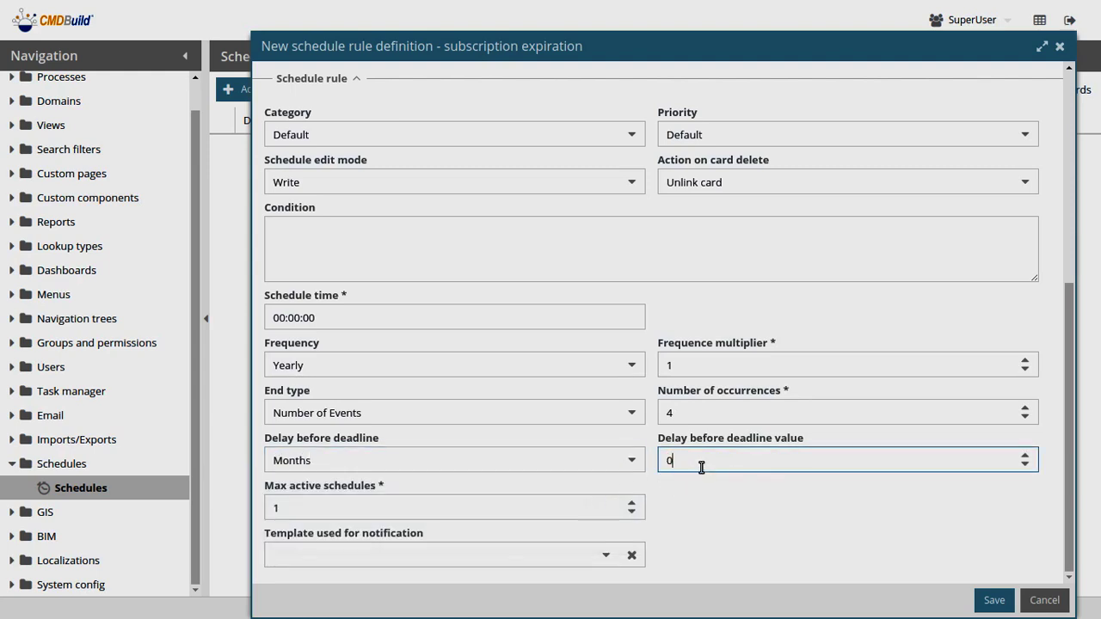
{"action": "double_click", "coordinate": [701, 465]}
{"action": "left_click", "coordinate": [626, 458]}
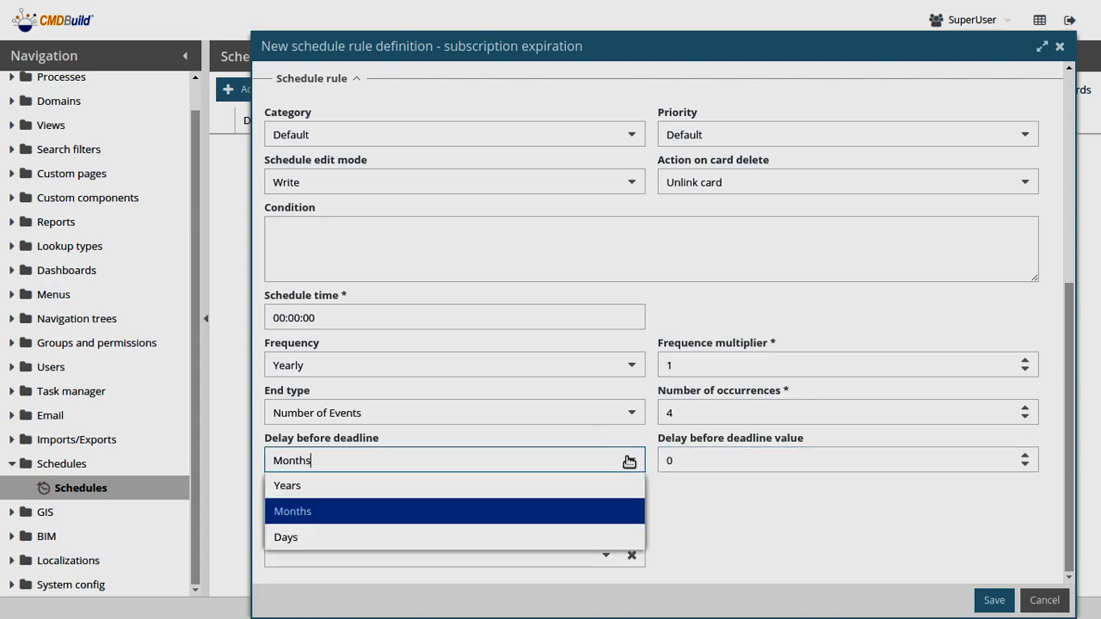
{"action": "left_click", "coordinate": [701, 481]}
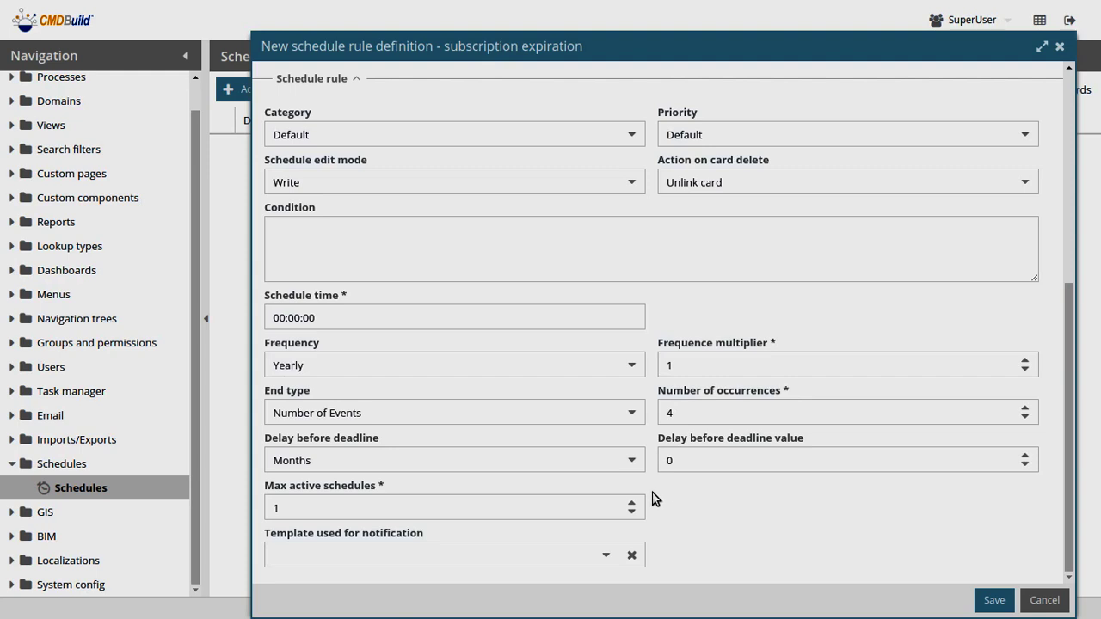
Set the rule's maximum number of active schedules to 5
{"action": "left_click", "coordinate": [583, 505]}
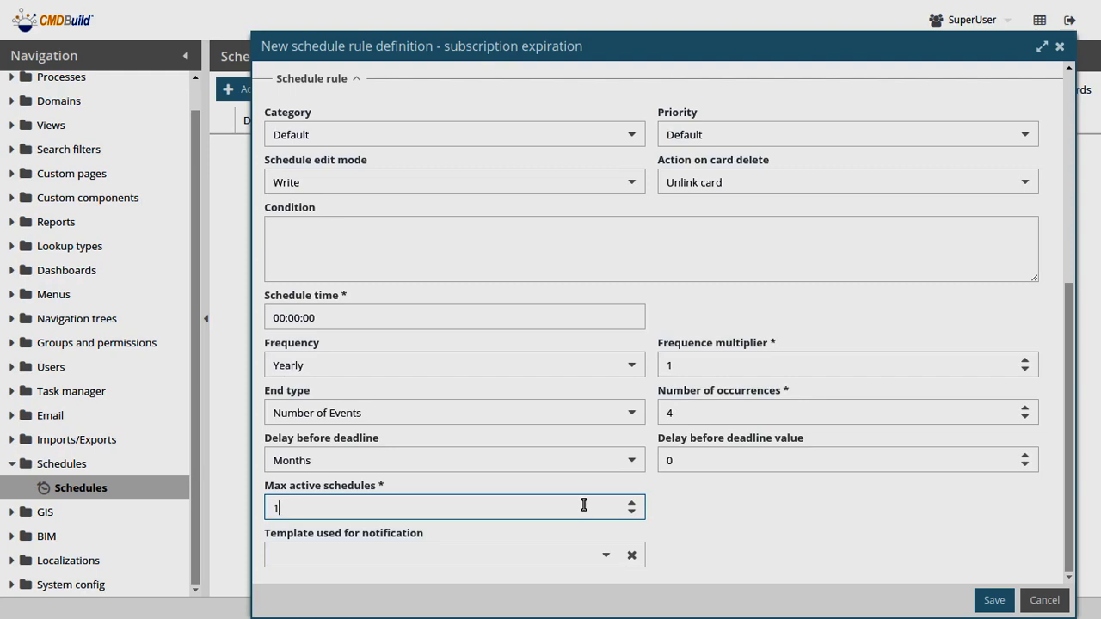
{"action": "key", "text": "ctrl+a"}
{"action": "type", "text": "5"}
{"action": "left_click", "coordinate": [721, 526]}
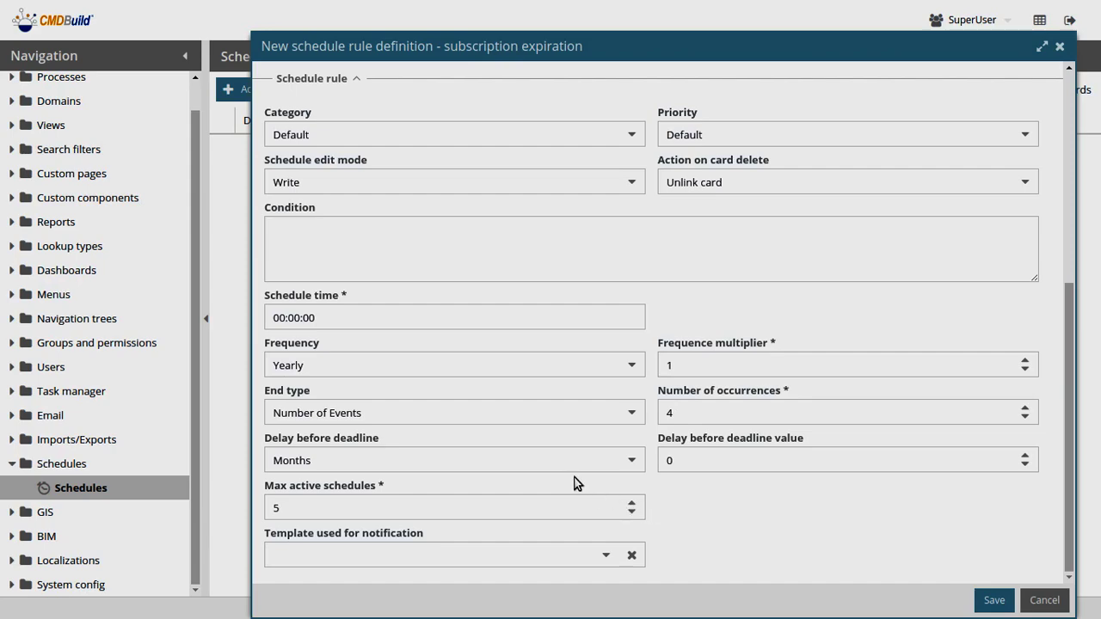
Review the rule's properties and set its end type to Never
{"action": "scroll", "coordinate": [574, 483], "scroll_direction": "up", "scroll_amount": 5}
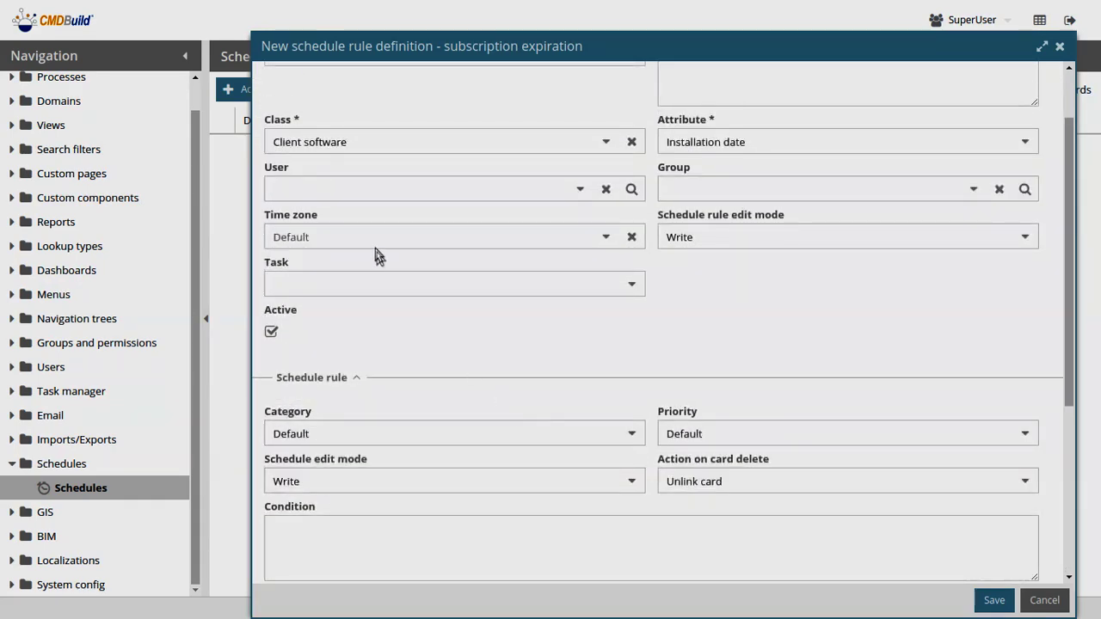
{"action": "scroll", "coordinate": [387, 266], "scroll_direction": "up", "scroll_amount": 2}
{"action": "scroll", "coordinate": [501, 373], "scroll_direction": "down", "scroll_amount": 4}
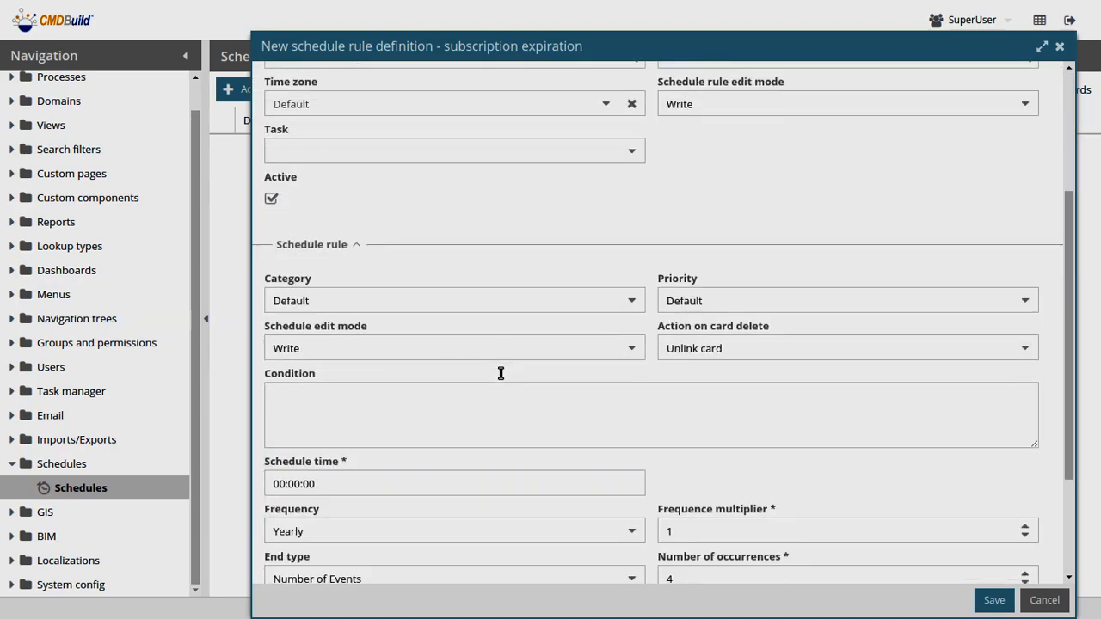
{"action": "scroll", "coordinate": [501, 373], "scroll_direction": "down", "scroll_amount": 3}
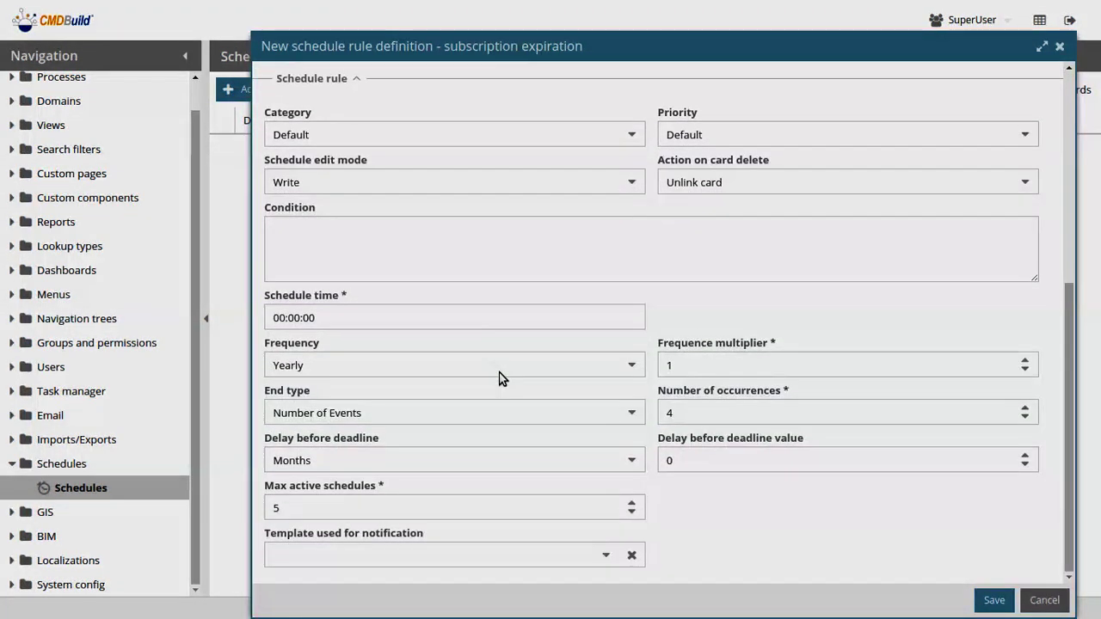
{"action": "left_click", "coordinate": [717, 416]}
{"action": "left_click", "coordinate": [618, 414]}
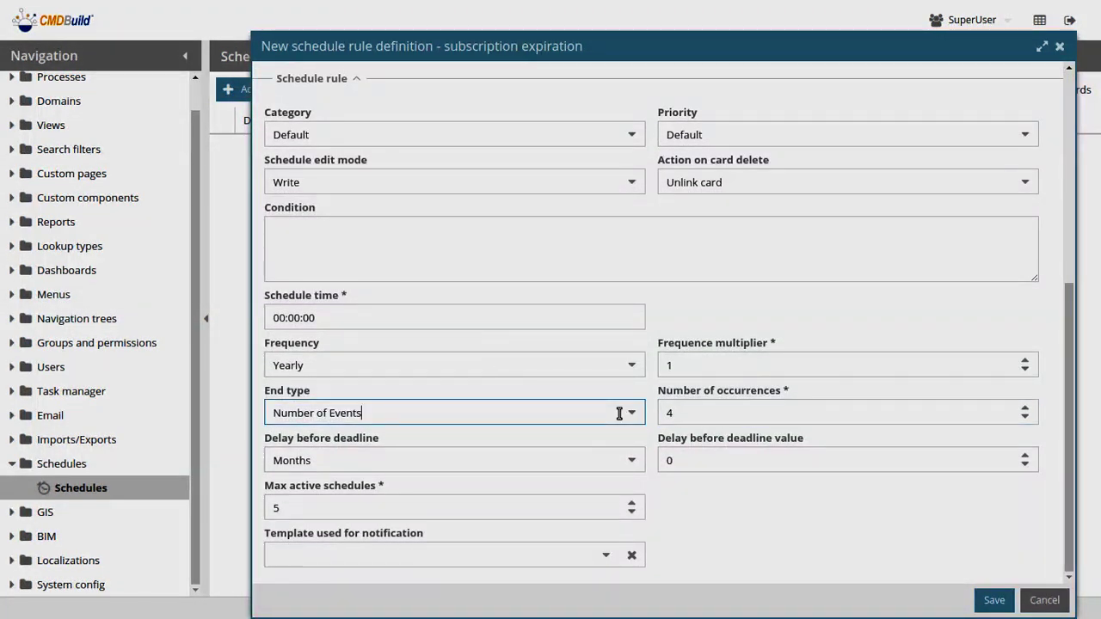
{"action": "left_click", "coordinate": [631, 412]}
{"action": "left_click", "coordinate": [570, 440]}
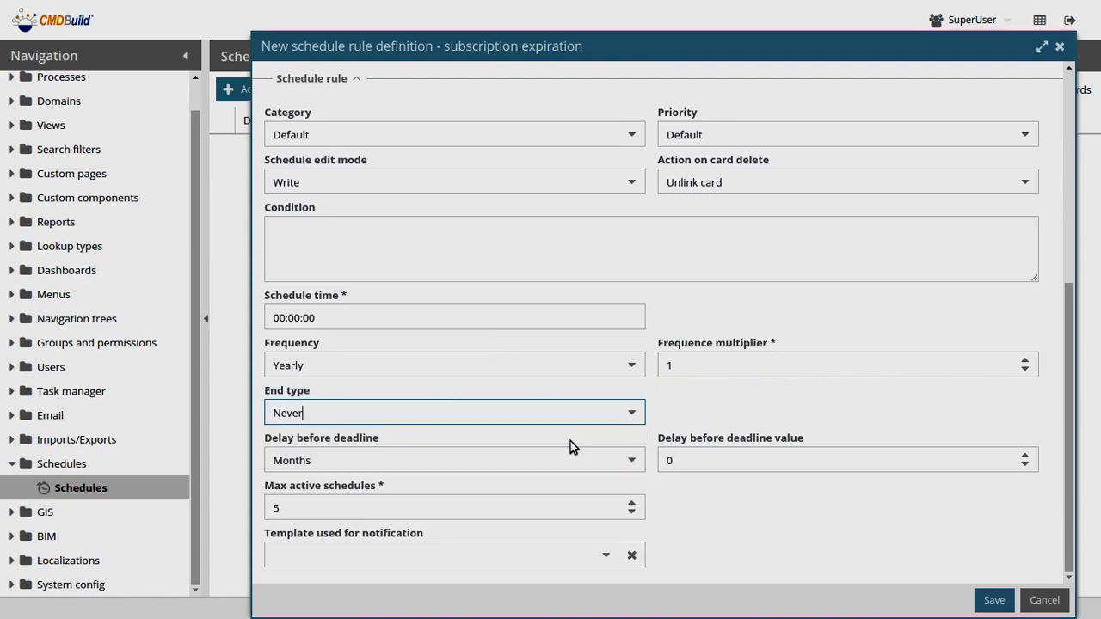
{"action": "left_click", "coordinate": [730, 501]}
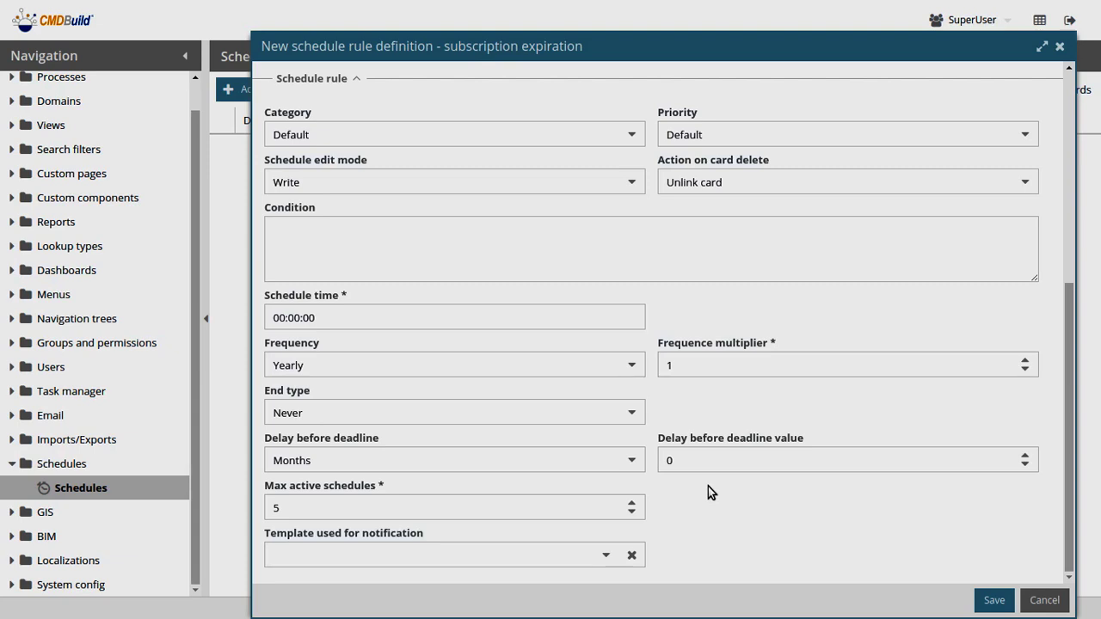
Choose 01 Scheduler Template as the rule's notification template and check the advance notification days setting
{"action": "left_click", "coordinate": [596, 509]}
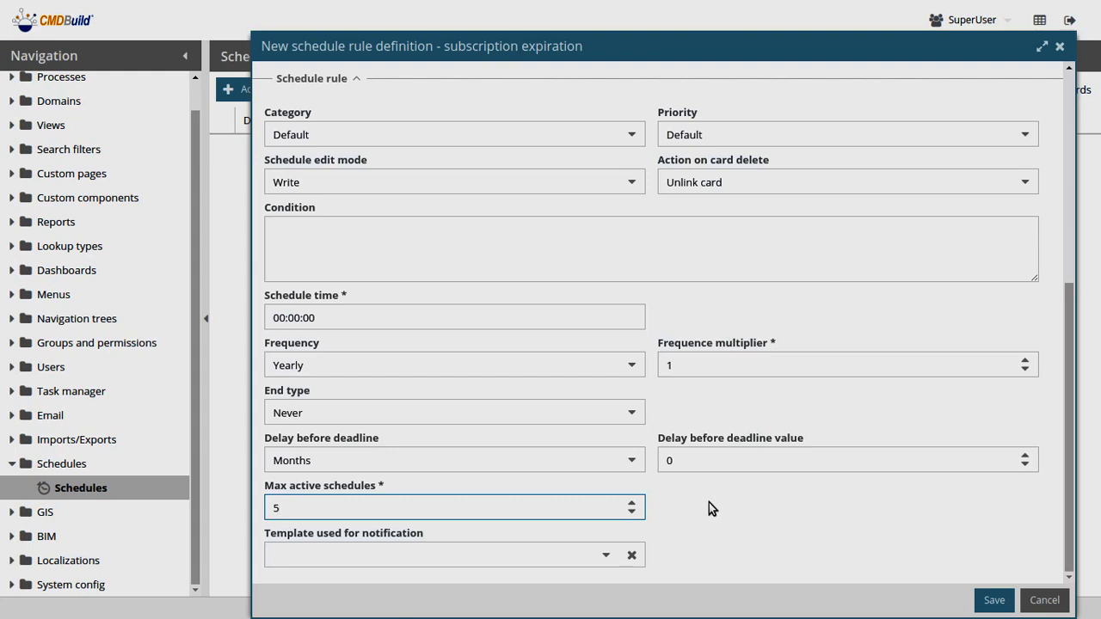
{"action": "left_click", "coordinate": [596, 558]}
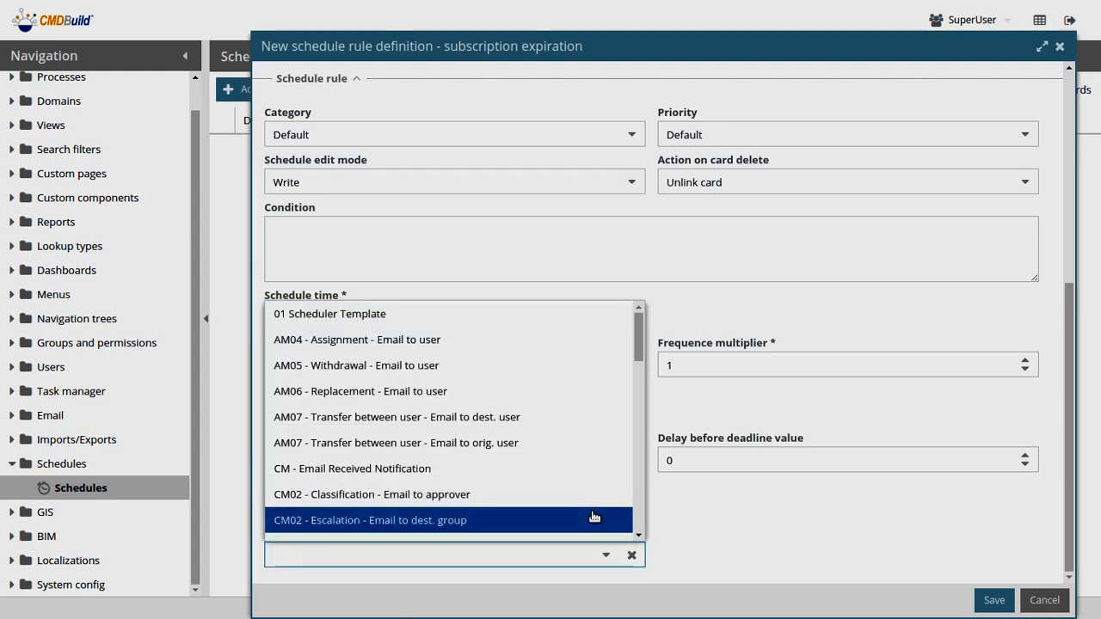
{"action": "left_click", "coordinate": [715, 516]}
{"action": "left_click", "coordinate": [528, 553]}
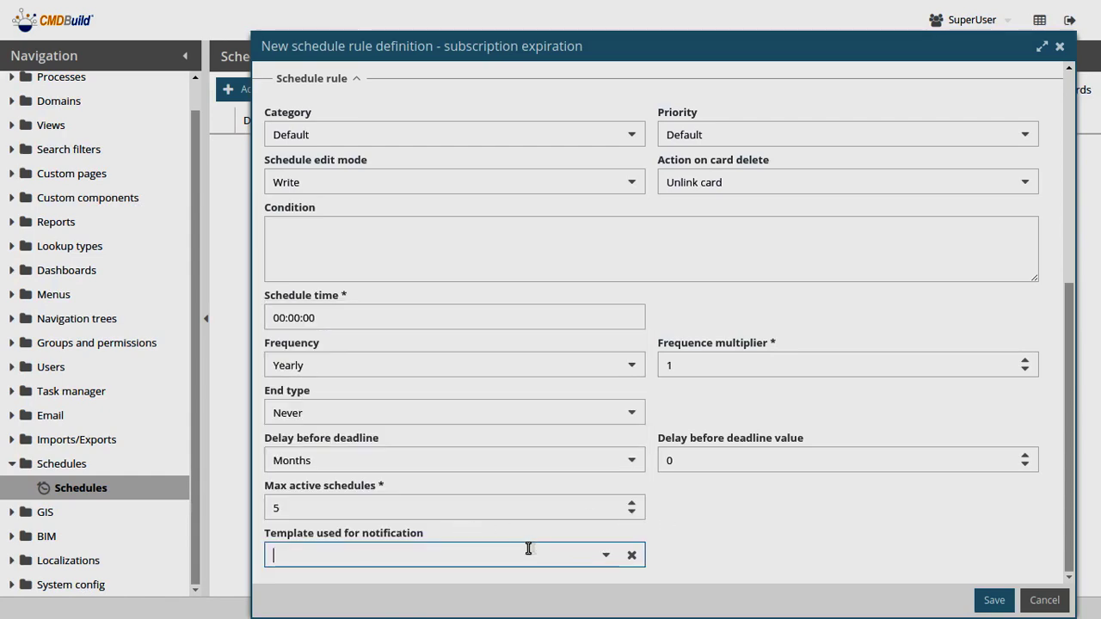
{"action": "left_click", "coordinate": [602, 556]}
{"action": "left_click", "coordinate": [287, 319]}
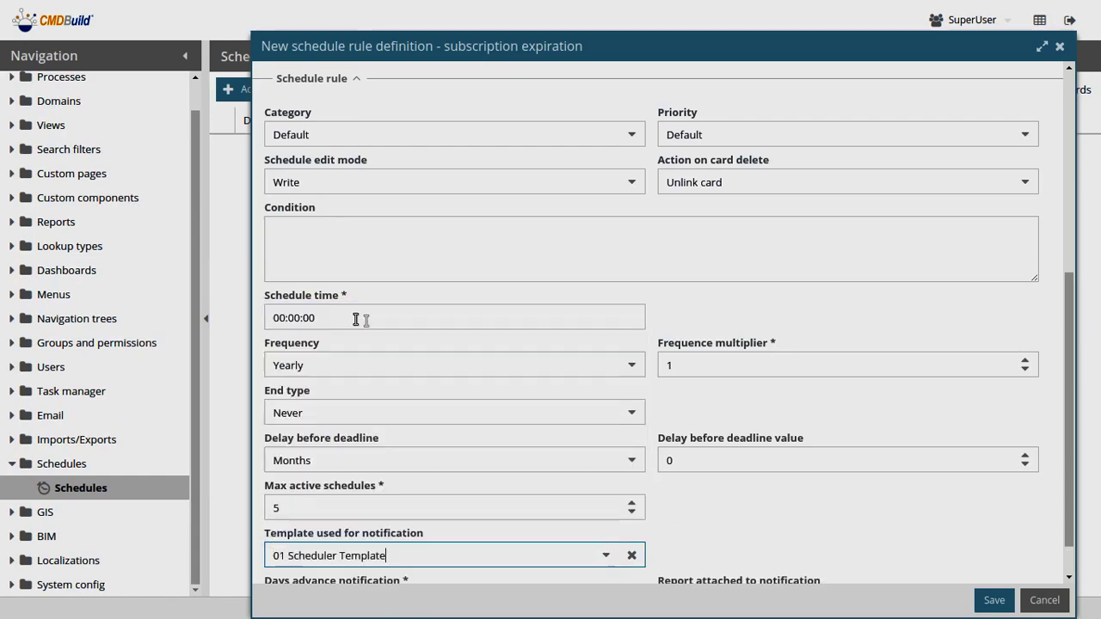
{"action": "scroll", "coordinate": [760, 502], "scroll_direction": "down", "scroll_amount": 1}
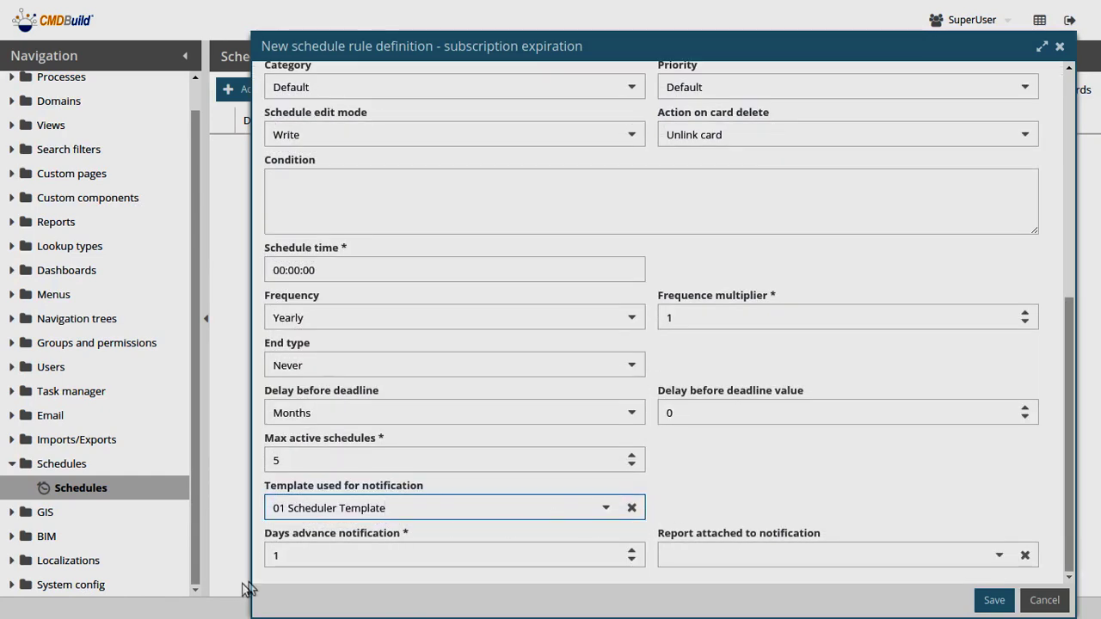
{"action": "left_click", "coordinate": [326, 562]}
{"action": "left_click", "coordinate": [482, 533]}
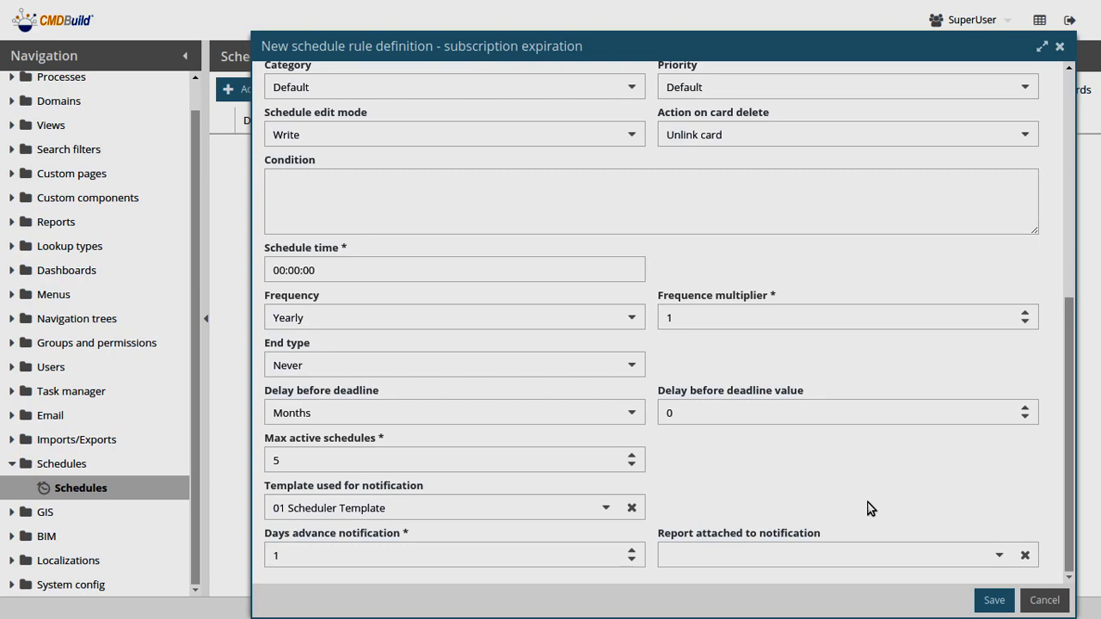
Discard the unsaved subscription expiration rule and start a new schedule rule definition
{"action": "left_click", "coordinate": [1044, 599]}
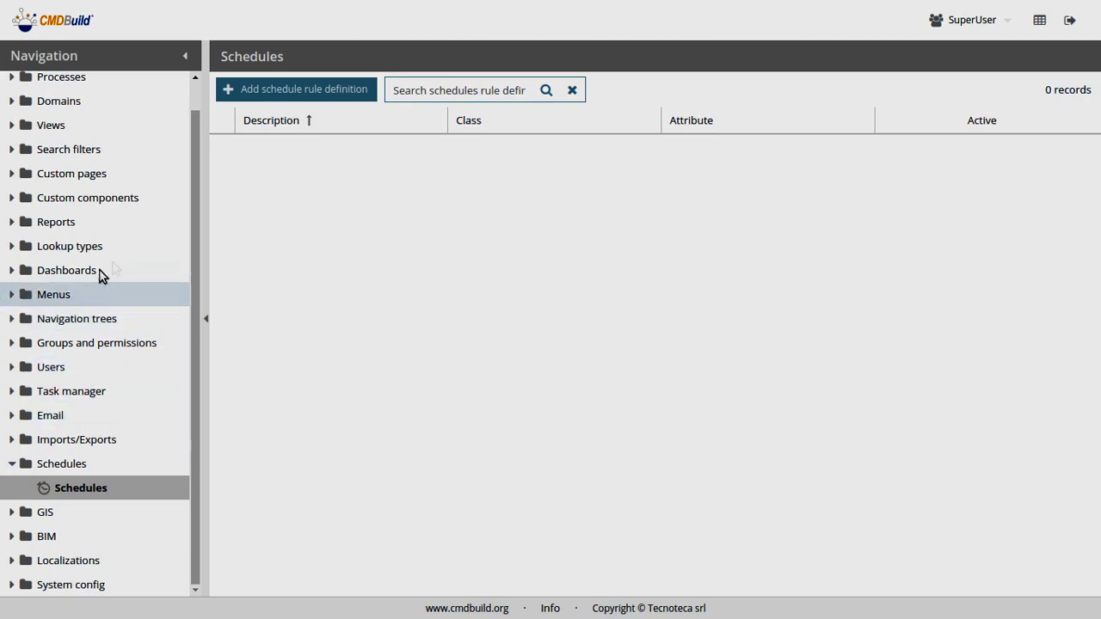
{"action": "left_click", "coordinate": [288, 99]}
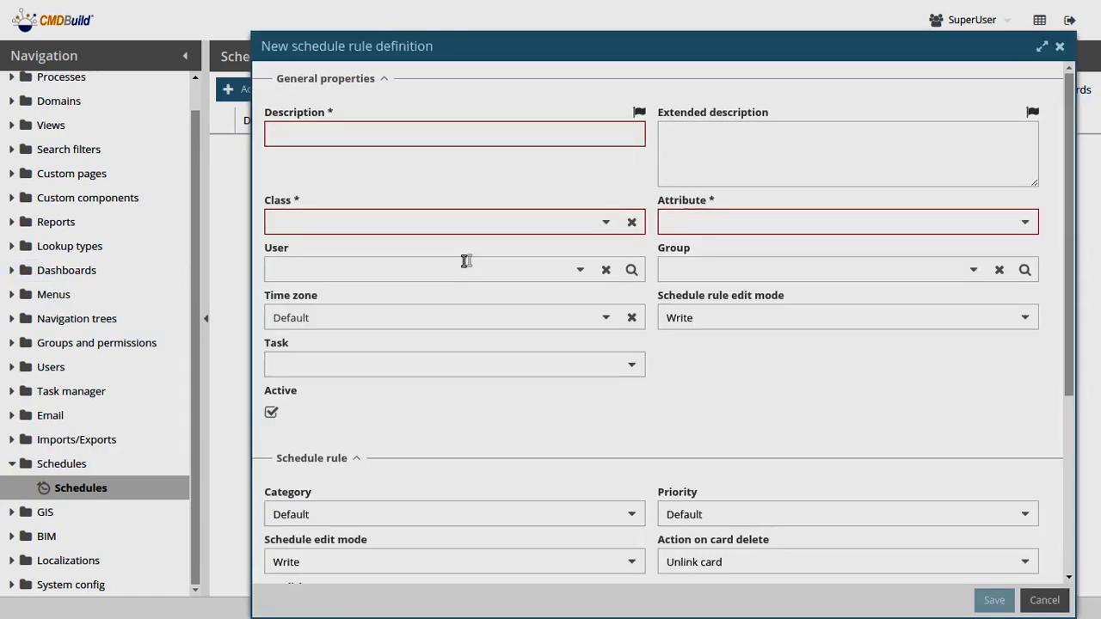
{"action": "left_click", "coordinate": [596, 136]}
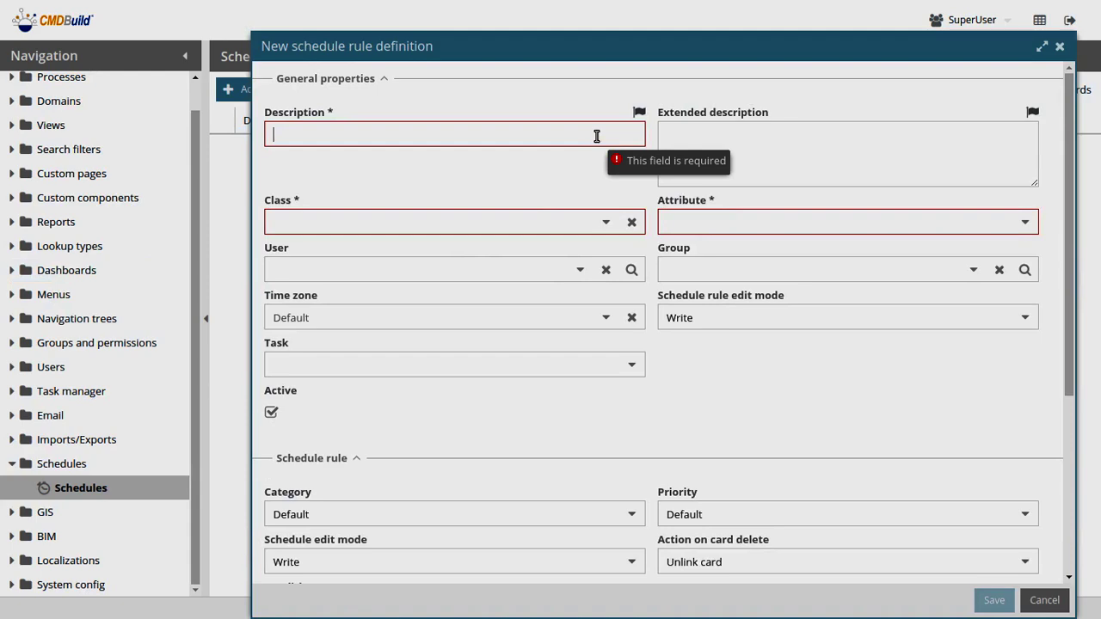
{"action": "key", "text": "ctrl+s"}
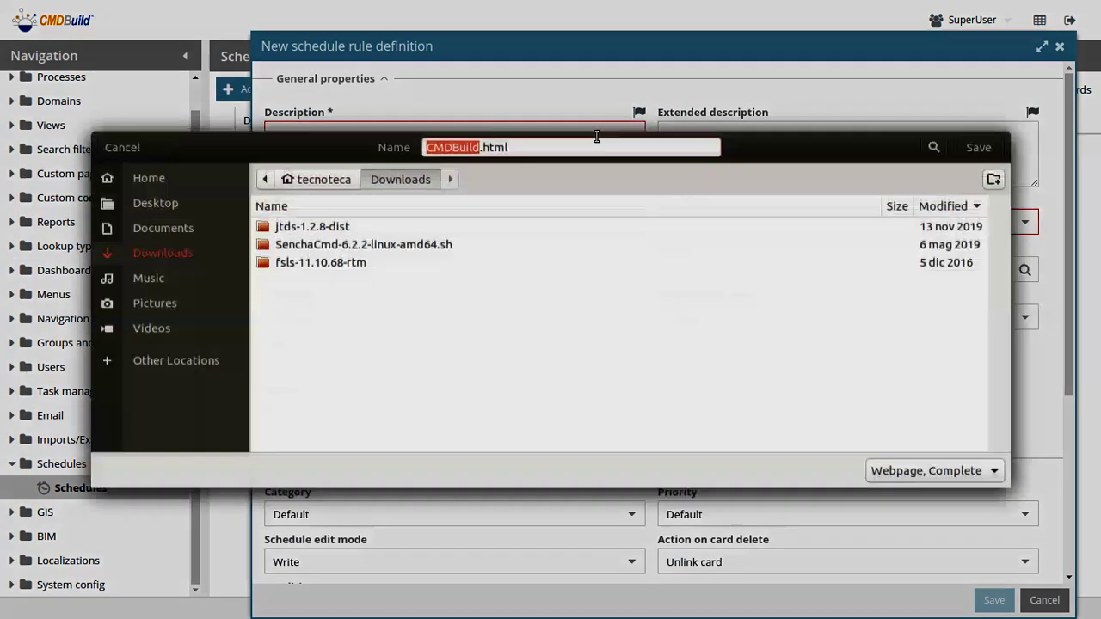
{"action": "type", "text": "b"}
{"action": "key", "text": "Escape"}
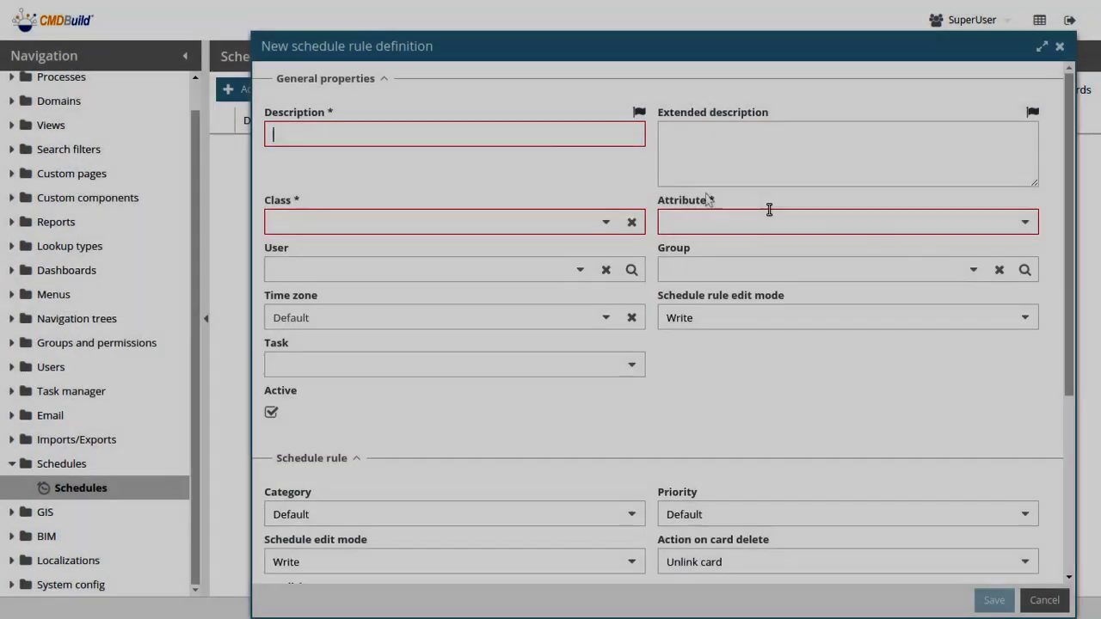
Enter "subscription expirtion" as the description of the new schedule rule
{"action": "left_click", "coordinate": [484, 132]}
{"action": "type", "text": "su"}
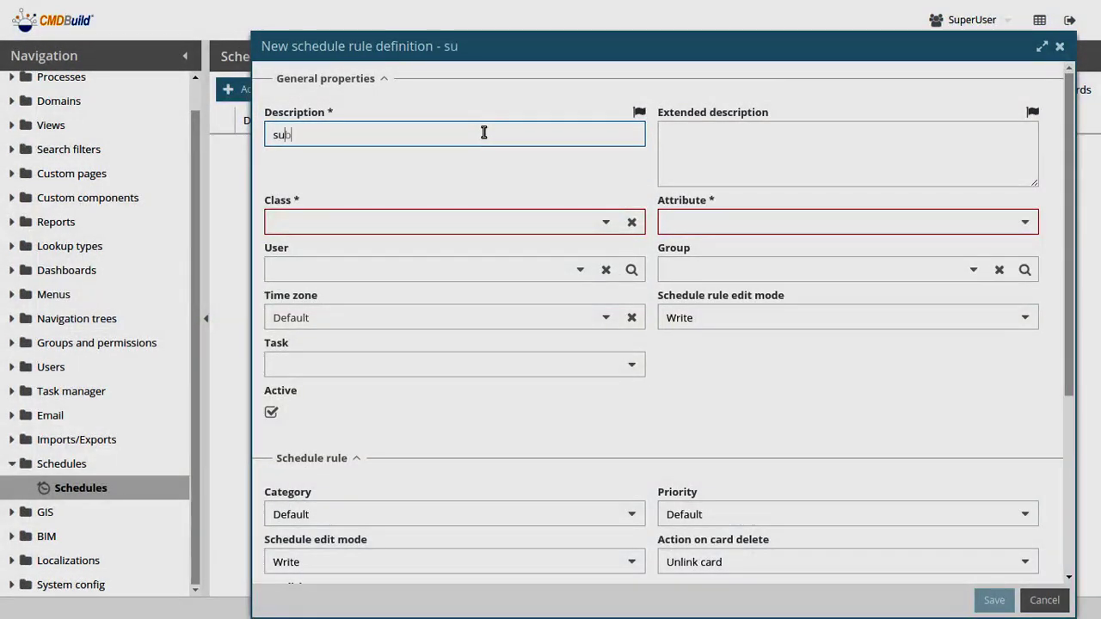
{"action": "type", "text": "bscription"}
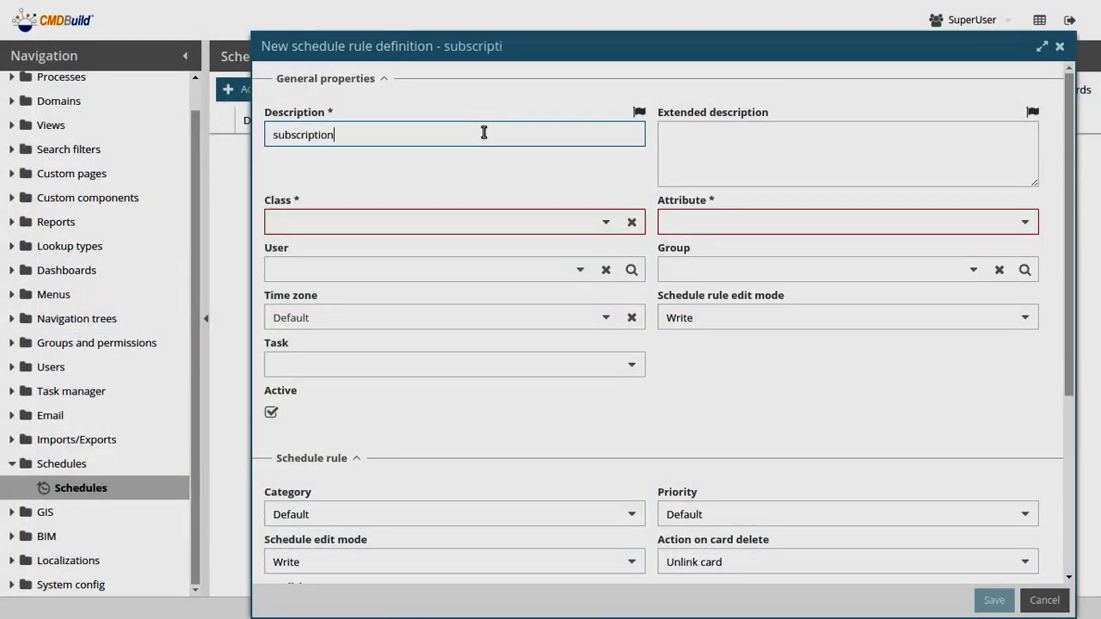
{"action": "type", "text": " expir"}
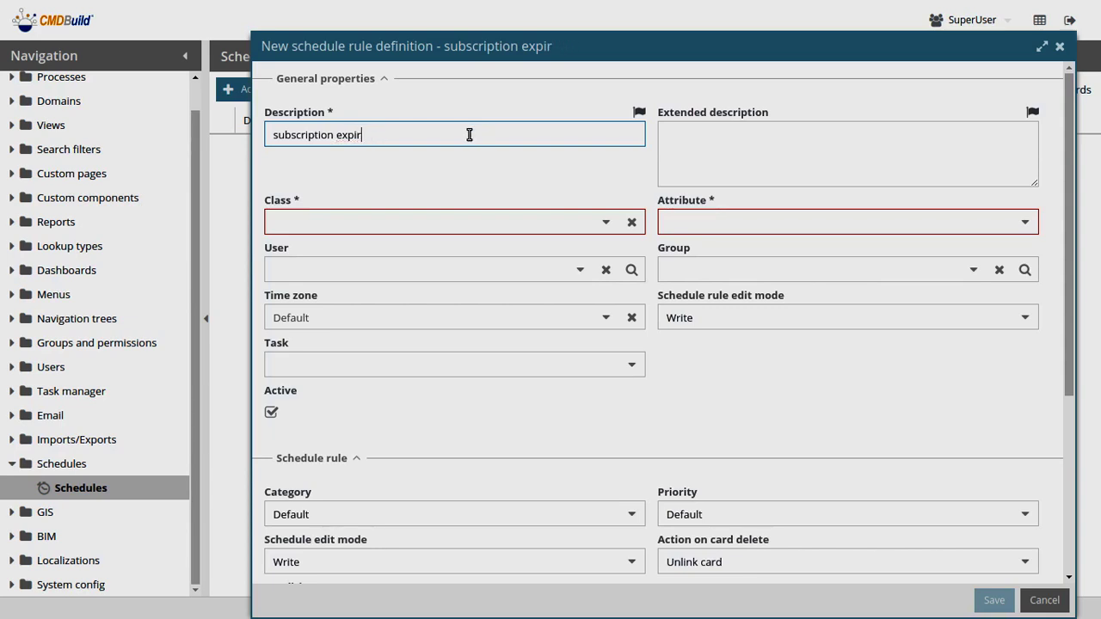
{"action": "type", "text": "tiotion"}
Assign the schedule rule to the Client software class
{"action": "left_click", "coordinate": [543, 218]}
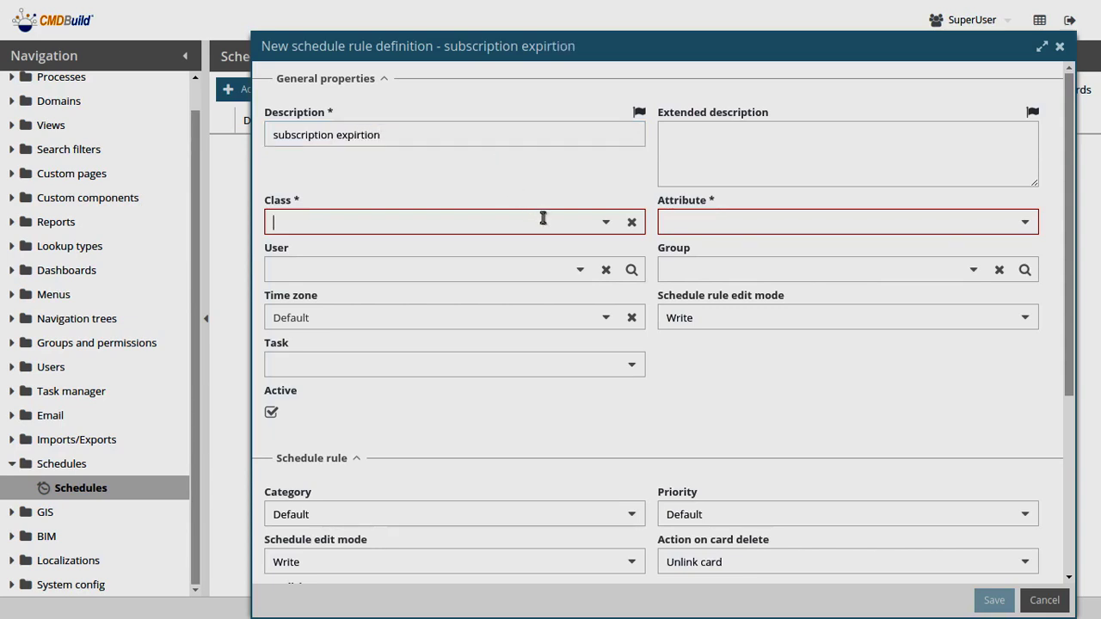
{"action": "left_click", "coordinate": [606, 222]}
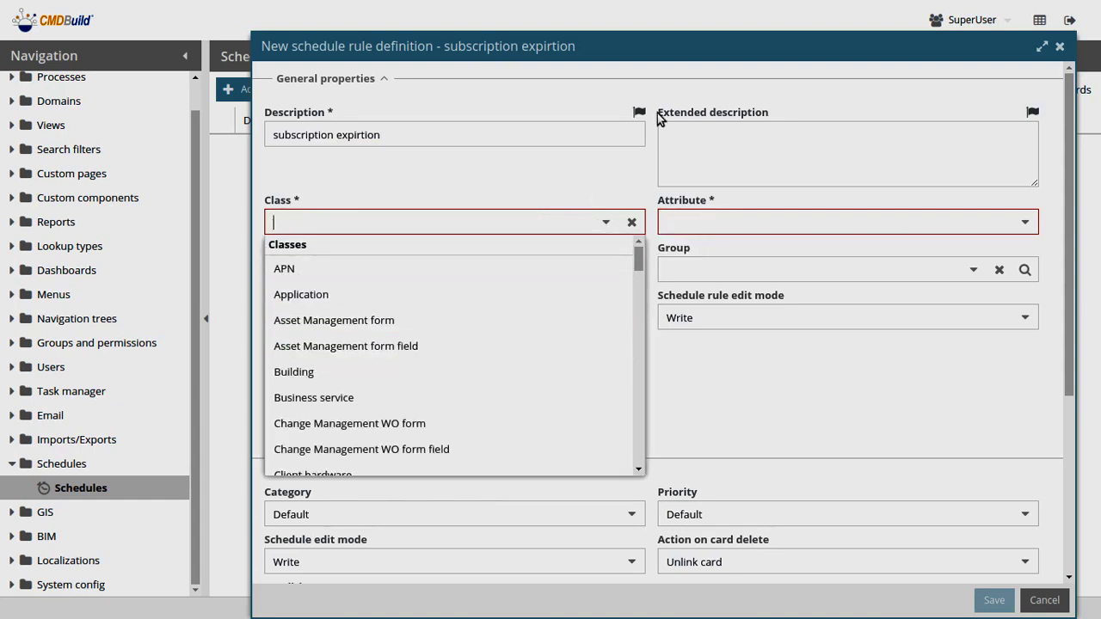
{"action": "scroll", "coordinate": [481, 349], "scroll_direction": "down", "scroll_amount": 1}
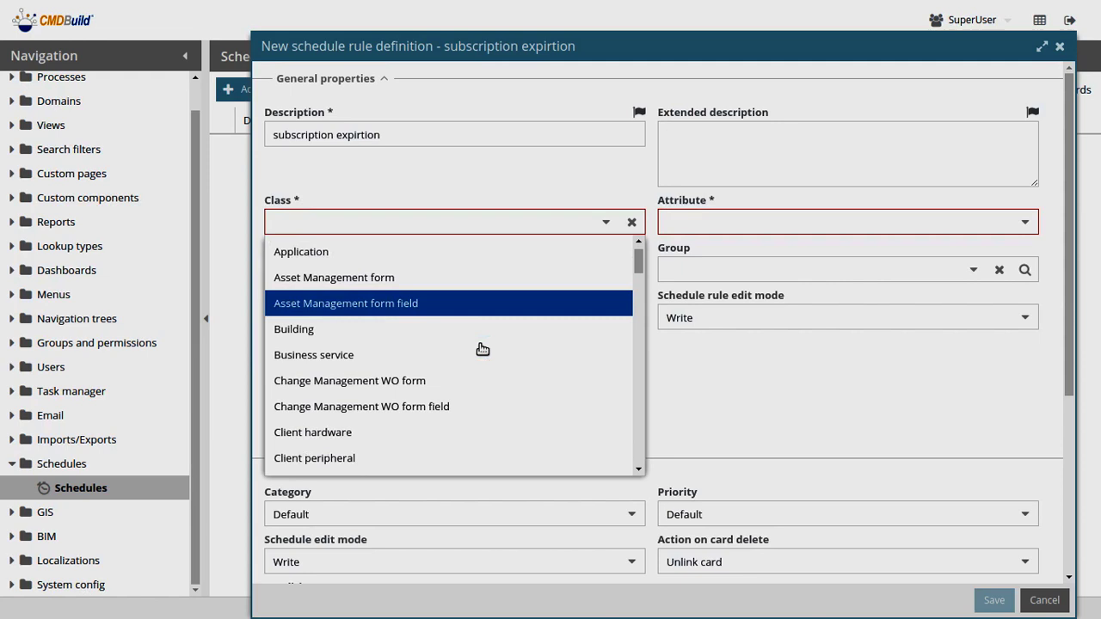
{"action": "scroll", "coordinate": [432, 425], "scroll_direction": "down", "scroll_amount": 1}
{"action": "left_click", "coordinate": [438, 405]}
Select Installation date as the rule's attribute and save the schedule rule definition
{"action": "left_click", "coordinate": [733, 224]}
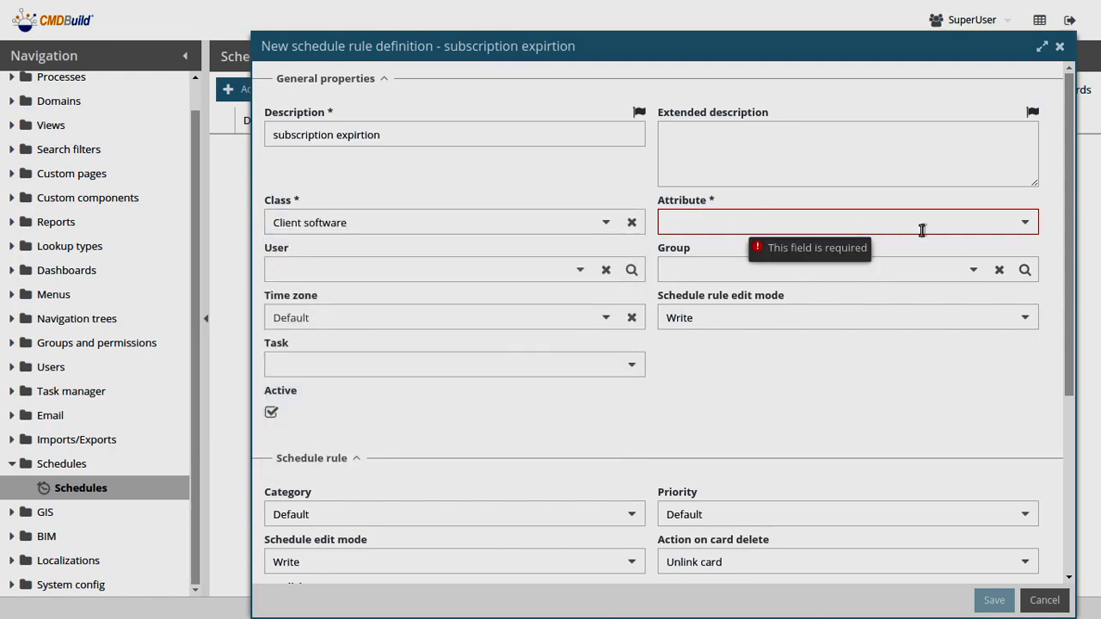
{"action": "left_click", "coordinate": [1024, 222]}
{"action": "left_click", "coordinate": [789, 324]}
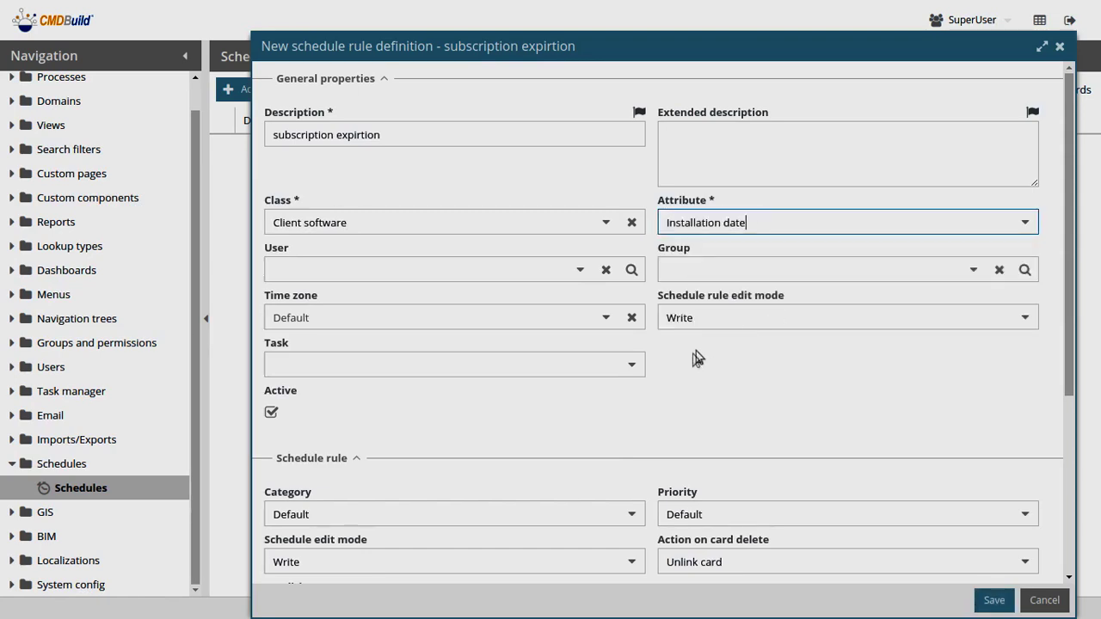
{"action": "scroll", "coordinate": [659, 396], "scroll_direction": "down", "scroll_amount": 3}
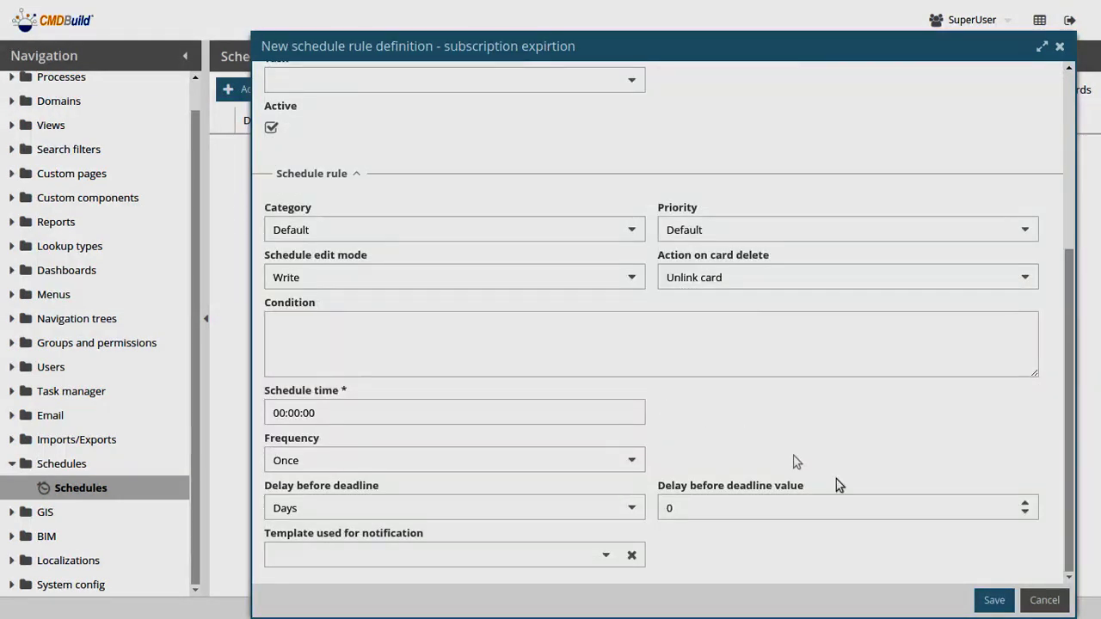
{"action": "left_click", "coordinate": [1001, 605]}
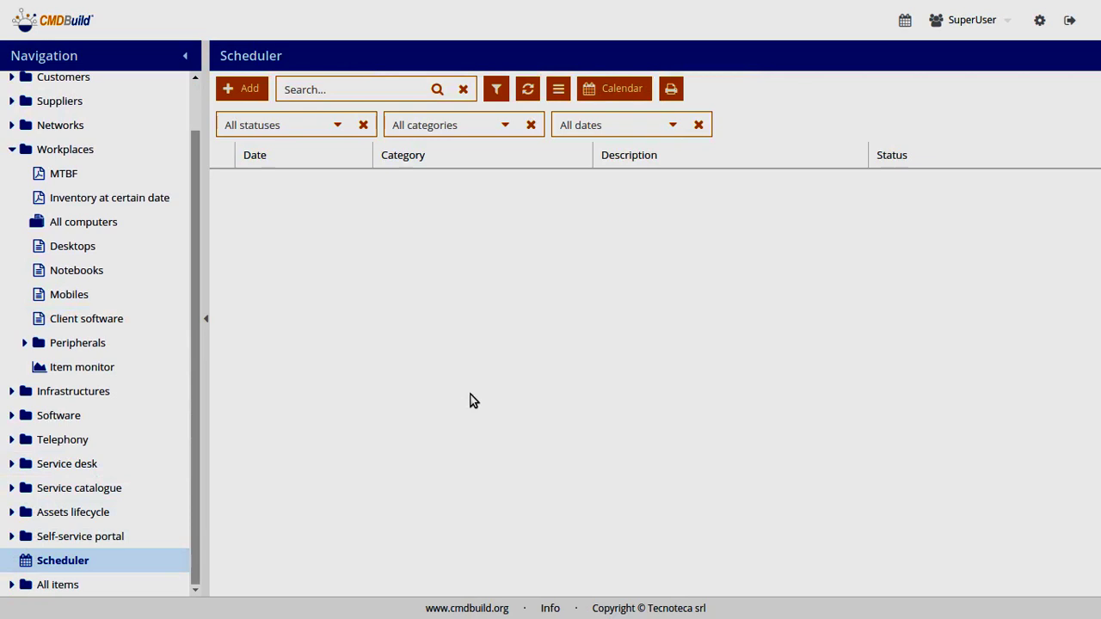
Open the Client software cards under Workplaces in the data management module and start a new card
{"action": "left_click", "coordinate": [54, 150]}
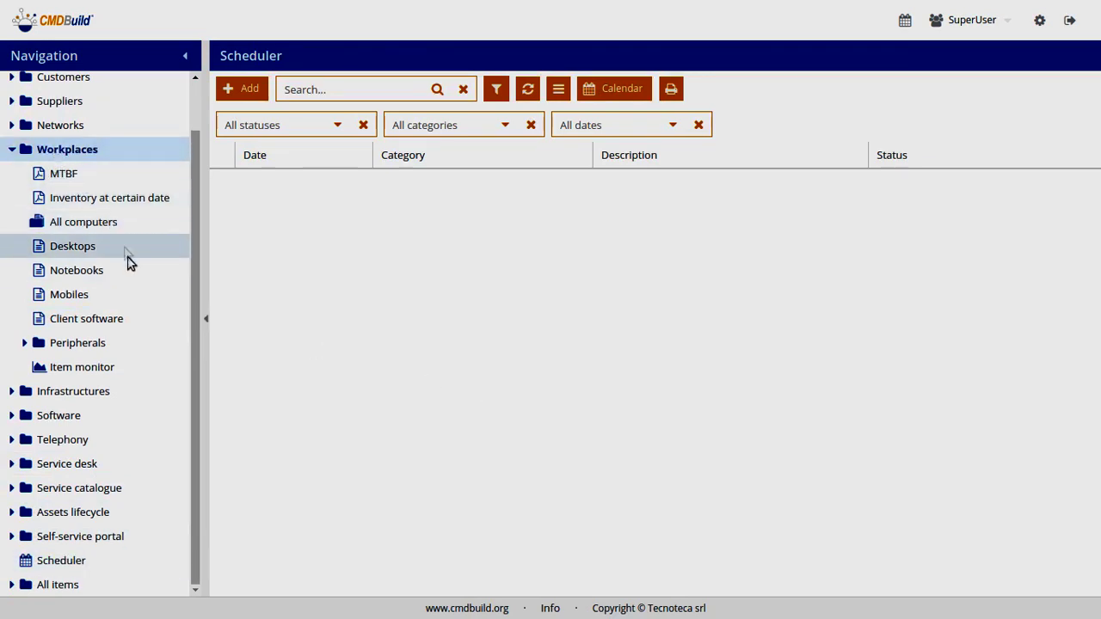
{"action": "left_click", "coordinate": [114, 318]}
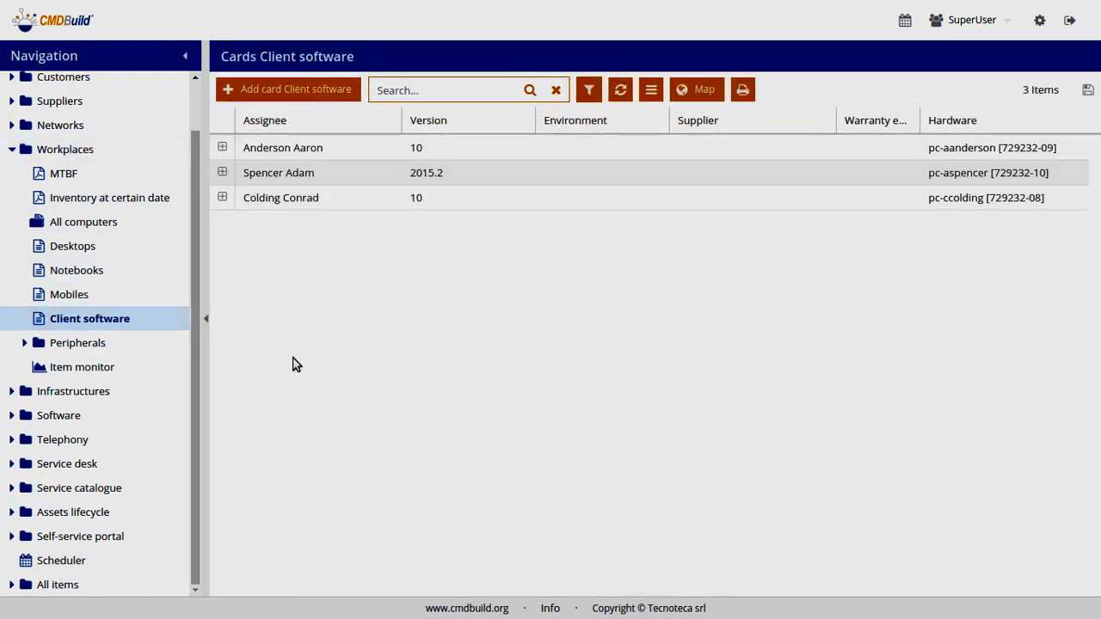
{"action": "left_click", "coordinate": [315, 95]}
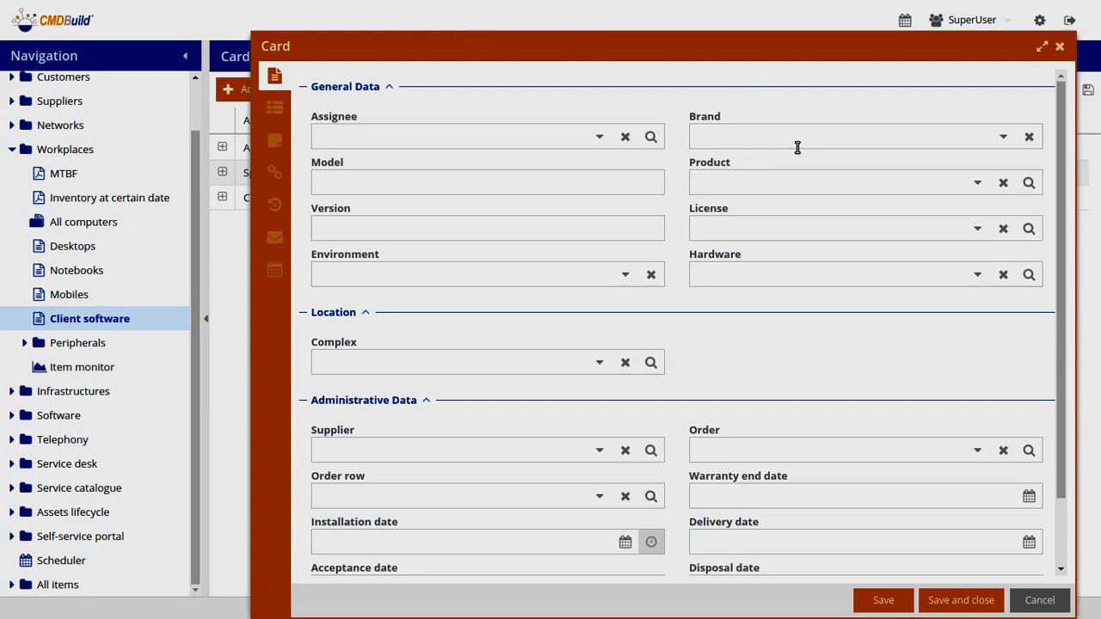
Fill in the new card's brand as CMDBuild, model as CMDBuild and version as 3.2
{"action": "left_click", "coordinate": [786, 144]}
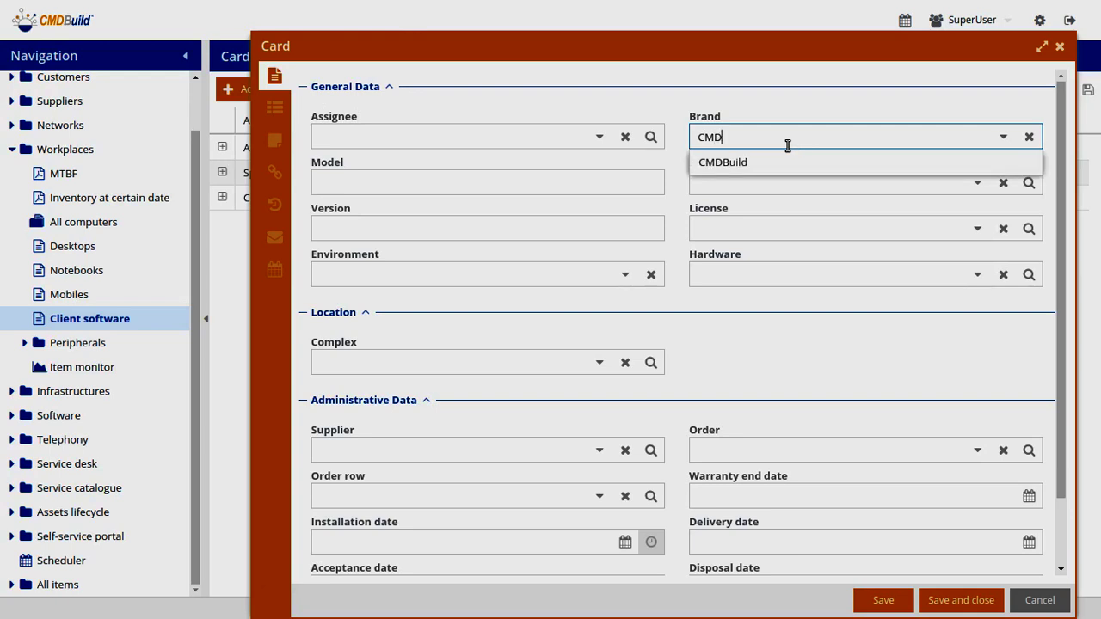
{"action": "type", "text": "CMDBuild"}
{"action": "left_click", "coordinate": [813, 103]}
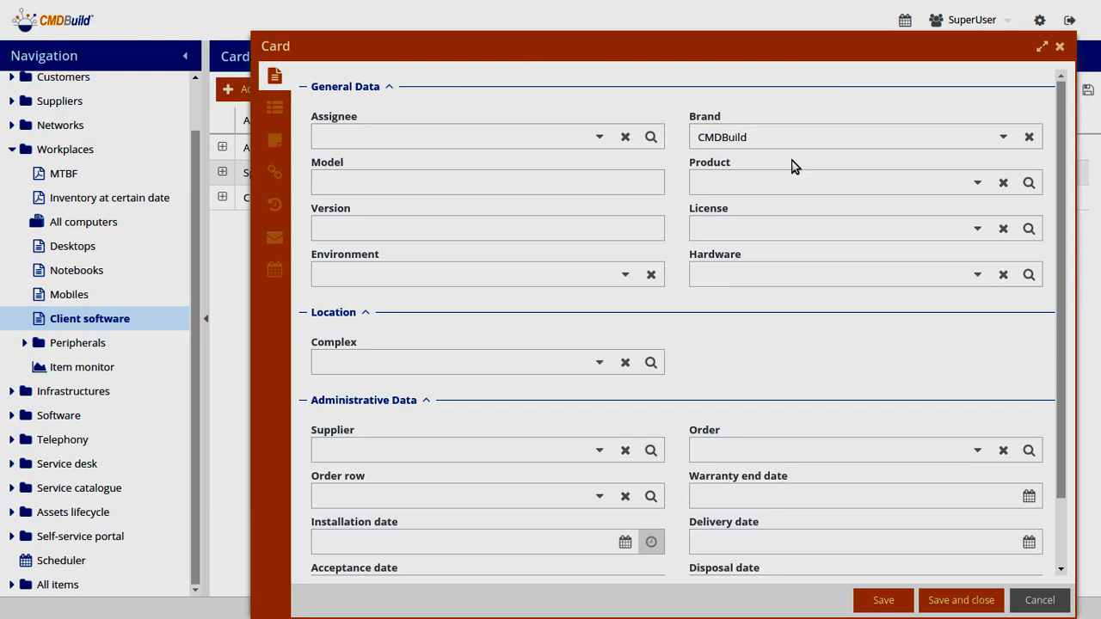
{"action": "left_click", "coordinate": [607, 226]}
{"action": "left_click", "coordinate": [538, 182]}
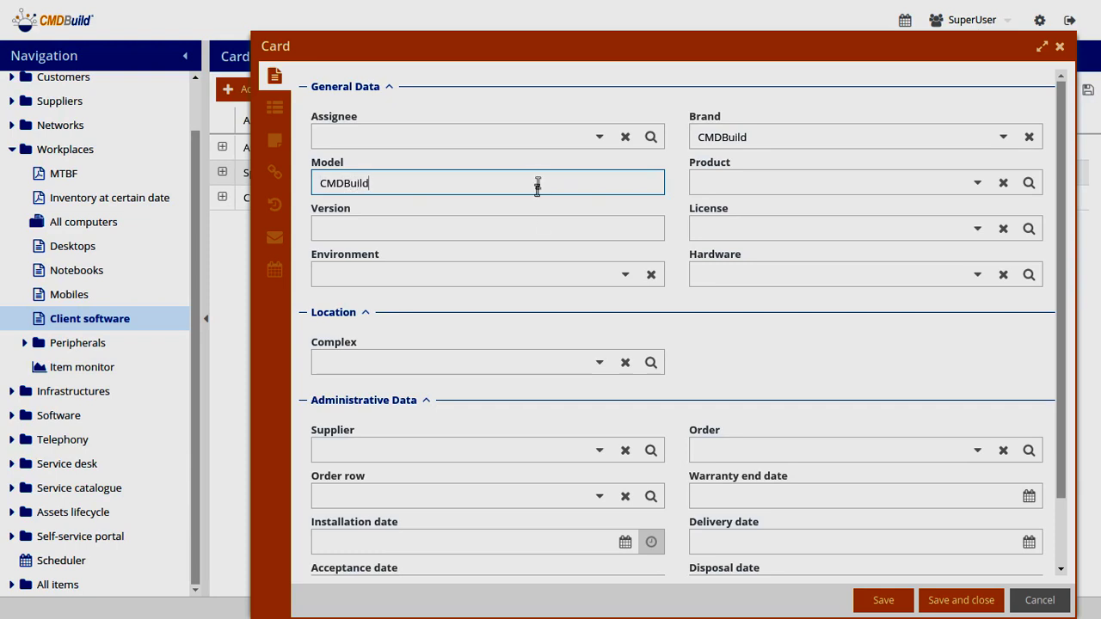
{"action": "left_click", "coordinate": [551, 224]}
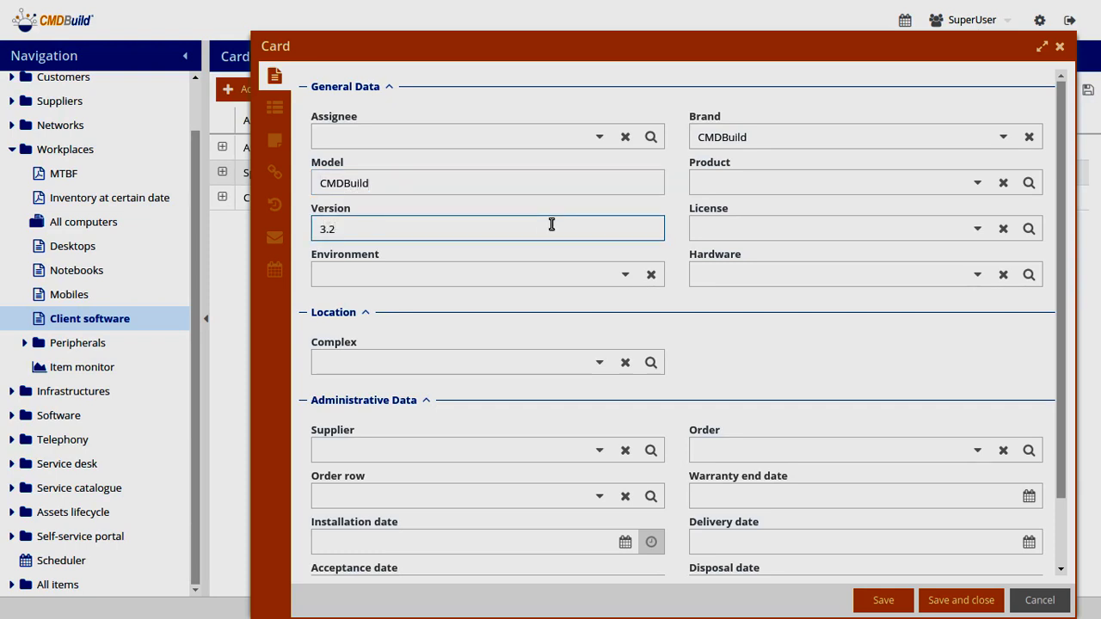
Set the card's installation date to 2020-02-25 and open schedule generation for that date
{"action": "scroll", "coordinate": [604, 304], "scroll_direction": "down", "scroll_amount": 3}
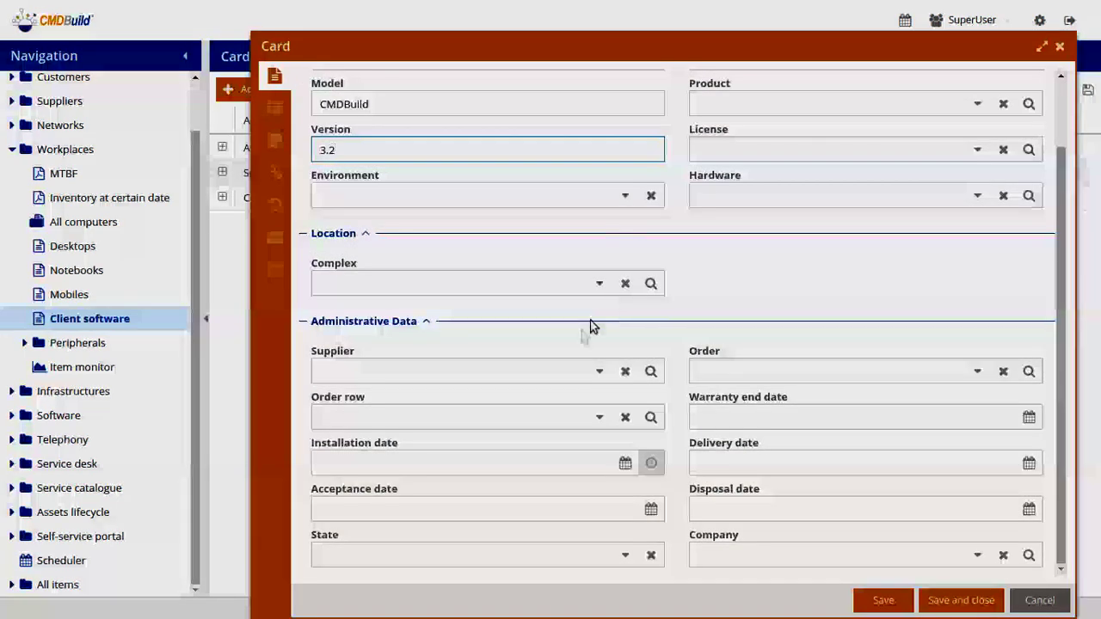
{"action": "left_click", "coordinate": [543, 459]}
{"action": "left_click", "coordinate": [625, 462]}
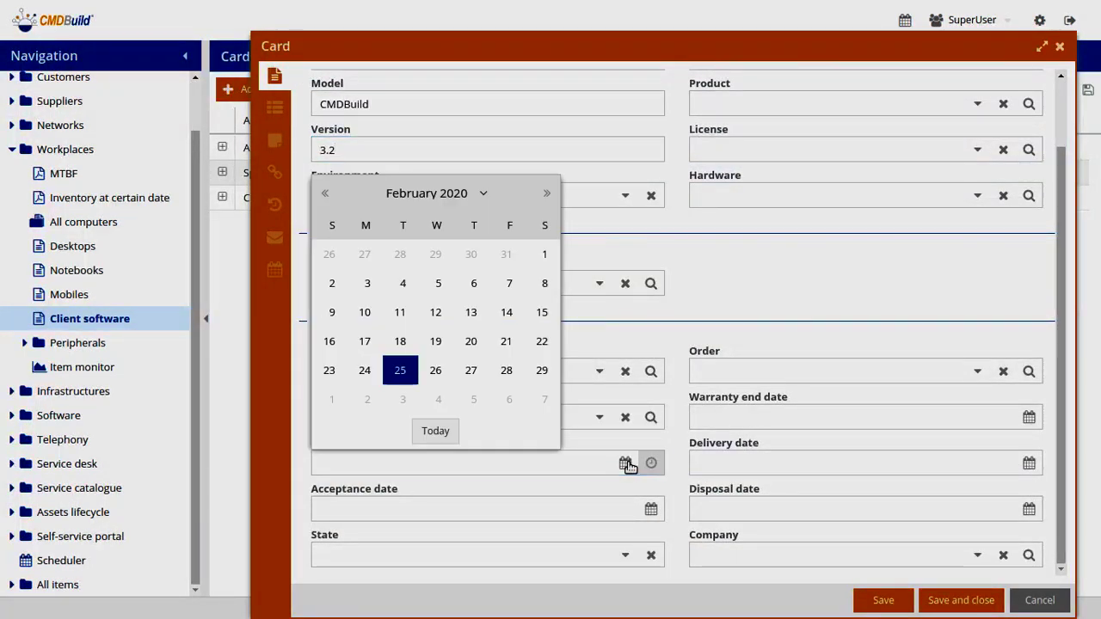
{"action": "left_click", "coordinate": [397, 372]}
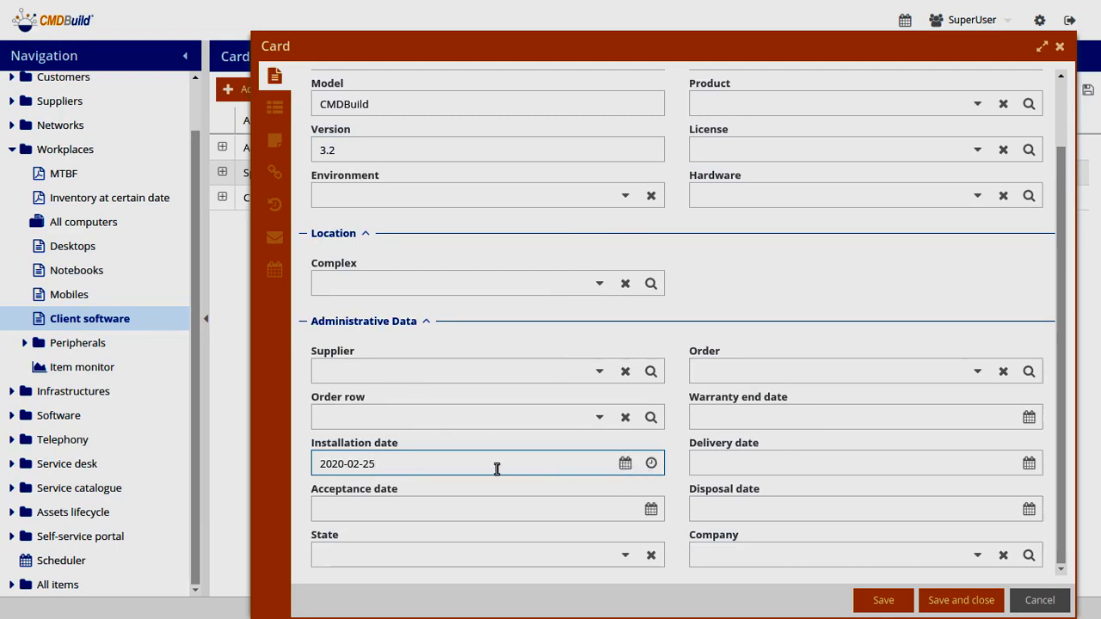
{"action": "left_click", "coordinate": [651, 463]}
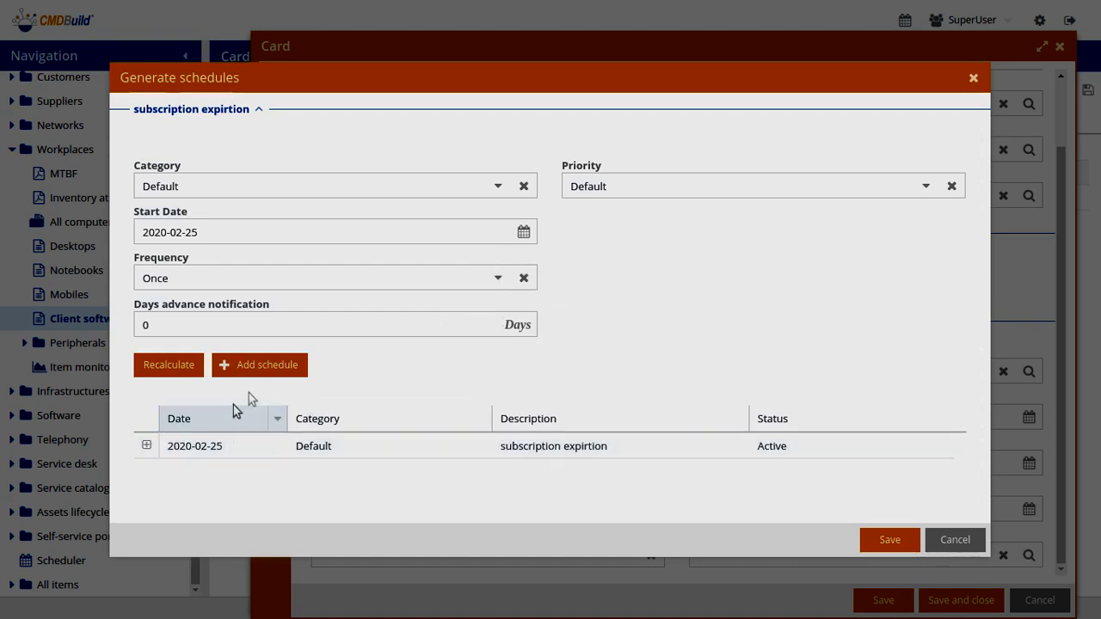
Check the frequency and category choices for the generated schedule, keeping Once and Default
{"action": "left_click", "coordinate": [491, 288]}
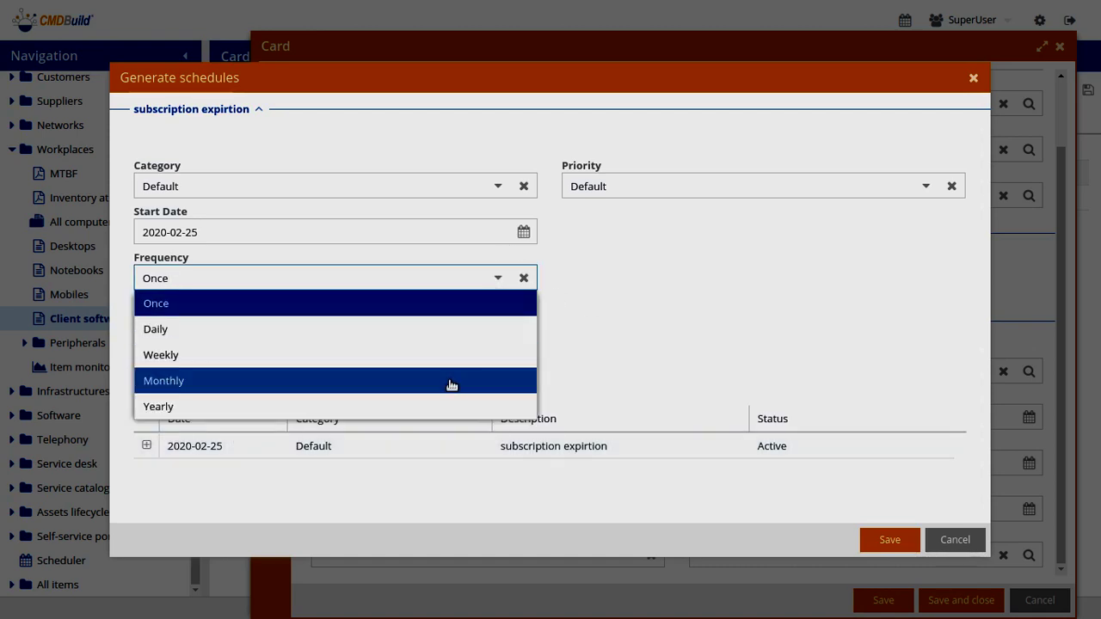
{"action": "left_click", "coordinate": [634, 290]}
{"action": "left_click", "coordinate": [497, 185]}
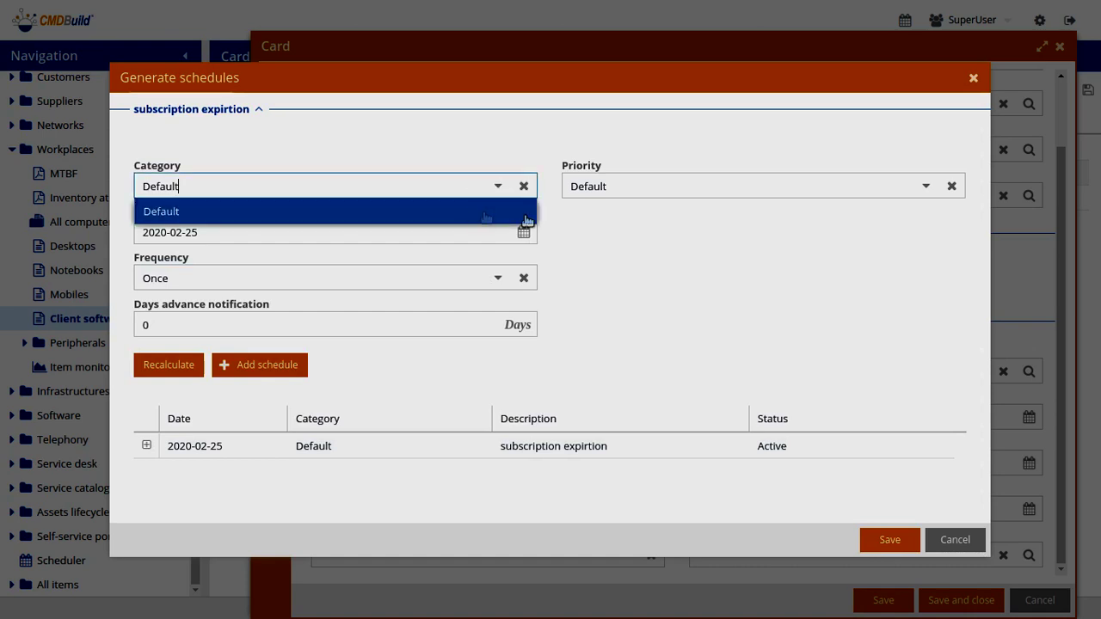
{"action": "left_click", "coordinate": [491, 212]}
{"action": "left_click", "coordinate": [696, 181]}
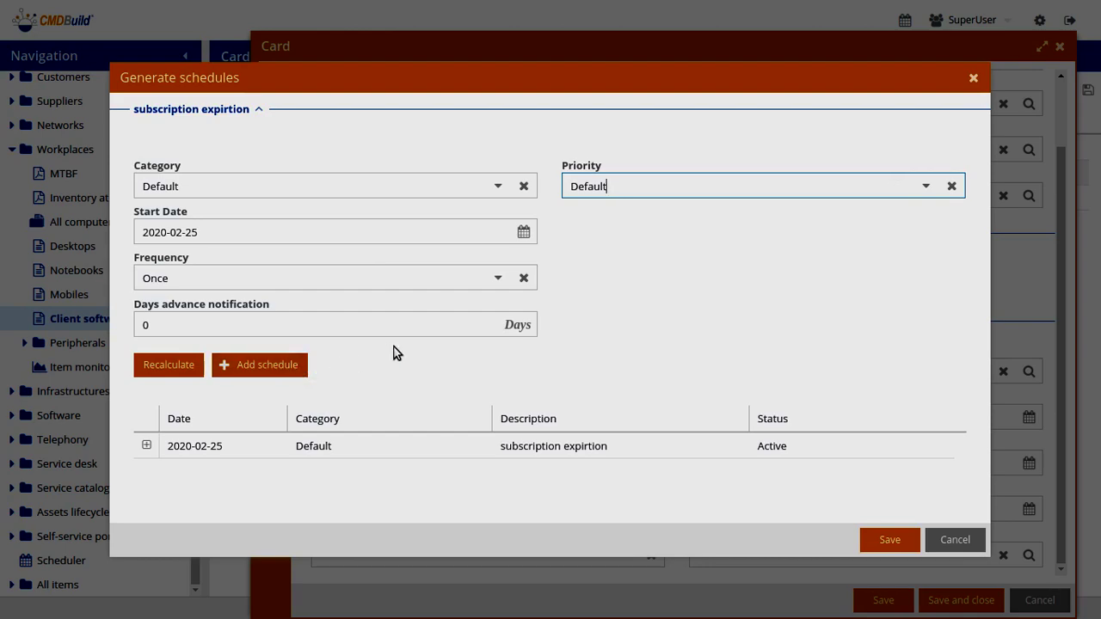
Expand the 2020-02-25 schedule and examine its base data alongside the generation settings
{"action": "left_click", "coordinate": [145, 448]}
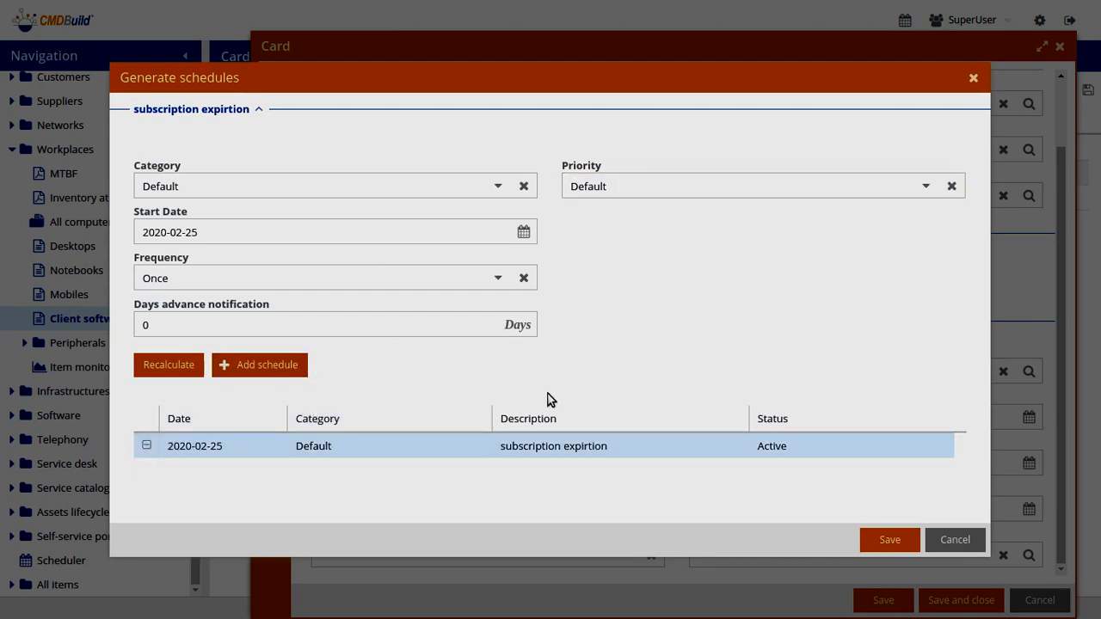
{"action": "scroll", "coordinate": [533, 443], "scroll_direction": "down", "scroll_amount": 1}
{"action": "scroll", "coordinate": [538, 435], "scroll_direction": "down", "scroll_amount": 4}
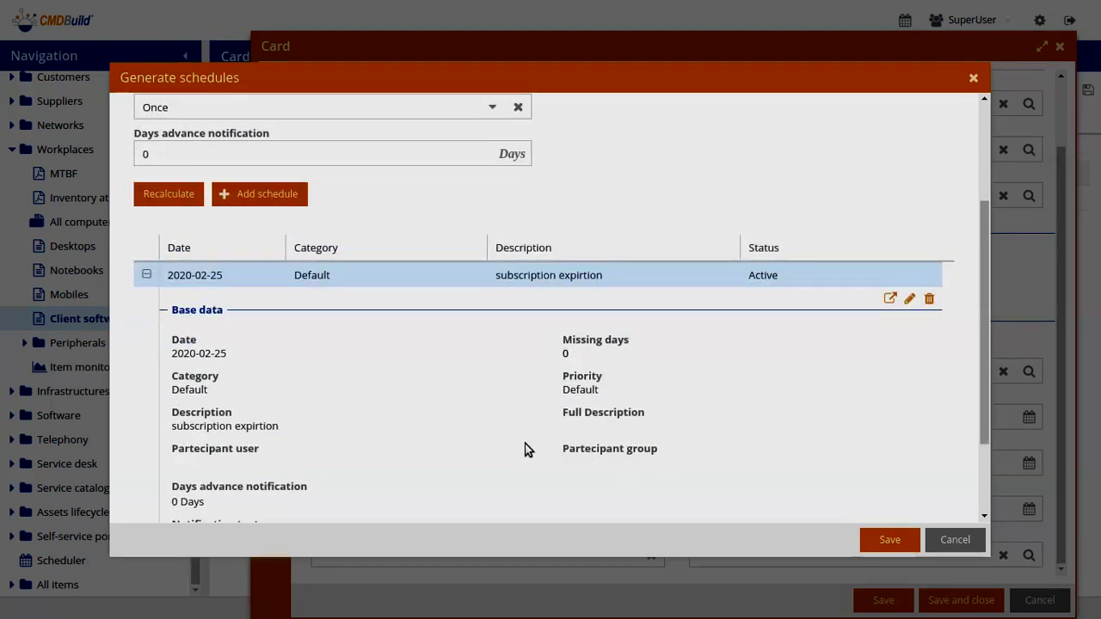
{"action": "scroll", "coordinate": [527, 449], "scroll_direction": "down", "scroll_amount": 2}
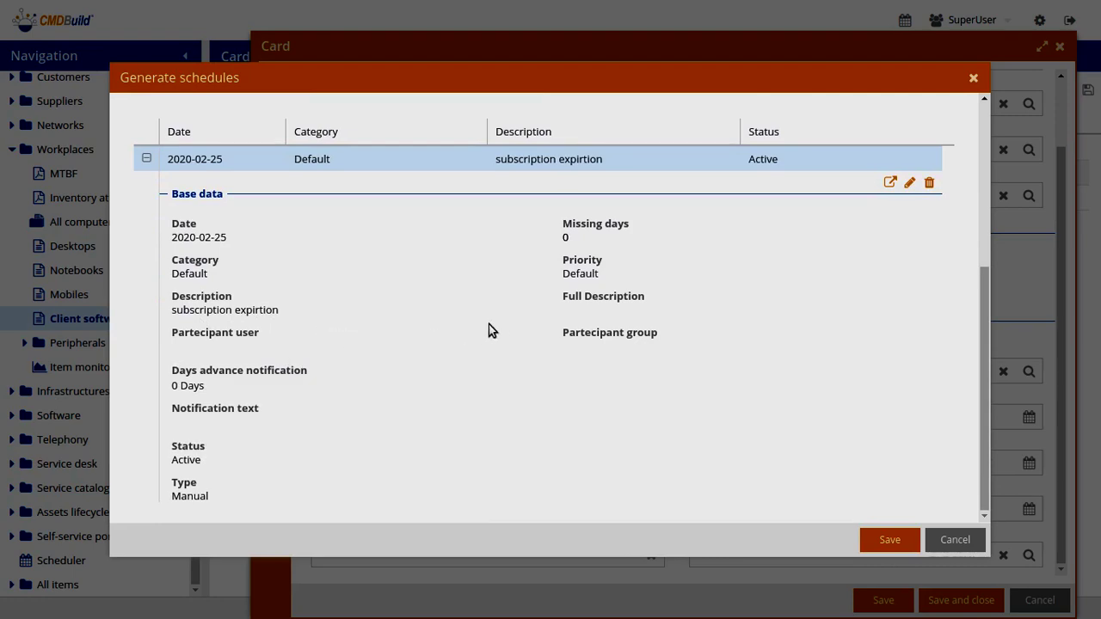
{"action": "scroll", "coordinate": [475, 295], "scroll_direction": "up", "scroll_amount": 3}
{"action": "scroll", "coordinate": [478, 294], "scroll_direction": "up", "scroll_amount": 3}
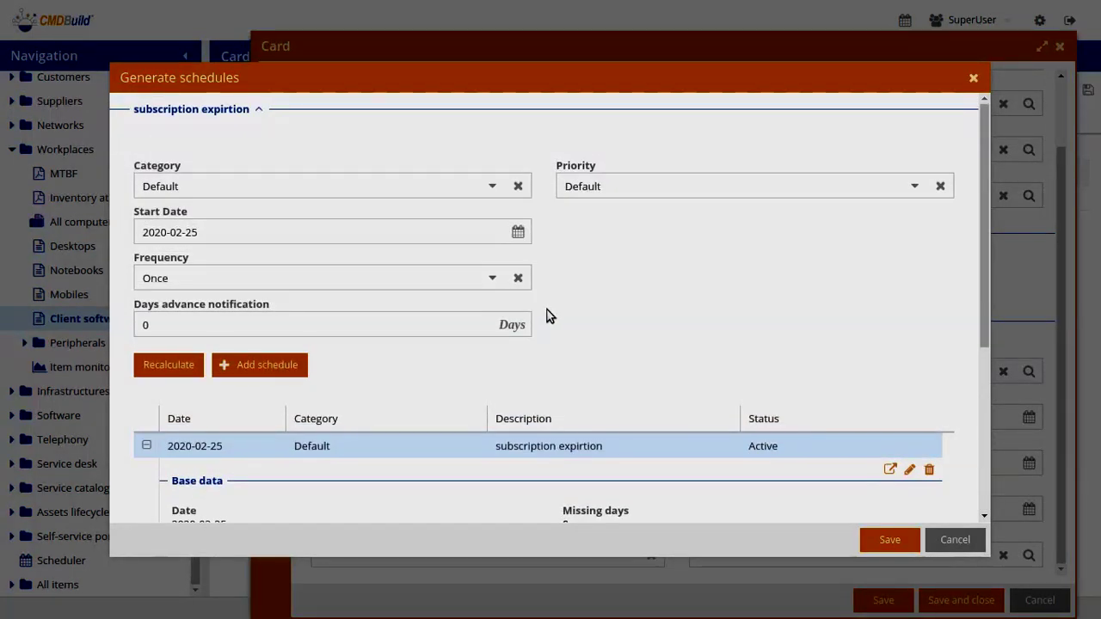
{"action": "scroll", "coordinate": [547, 315], "scroll_direction": "down", "scroll_amount": 3}
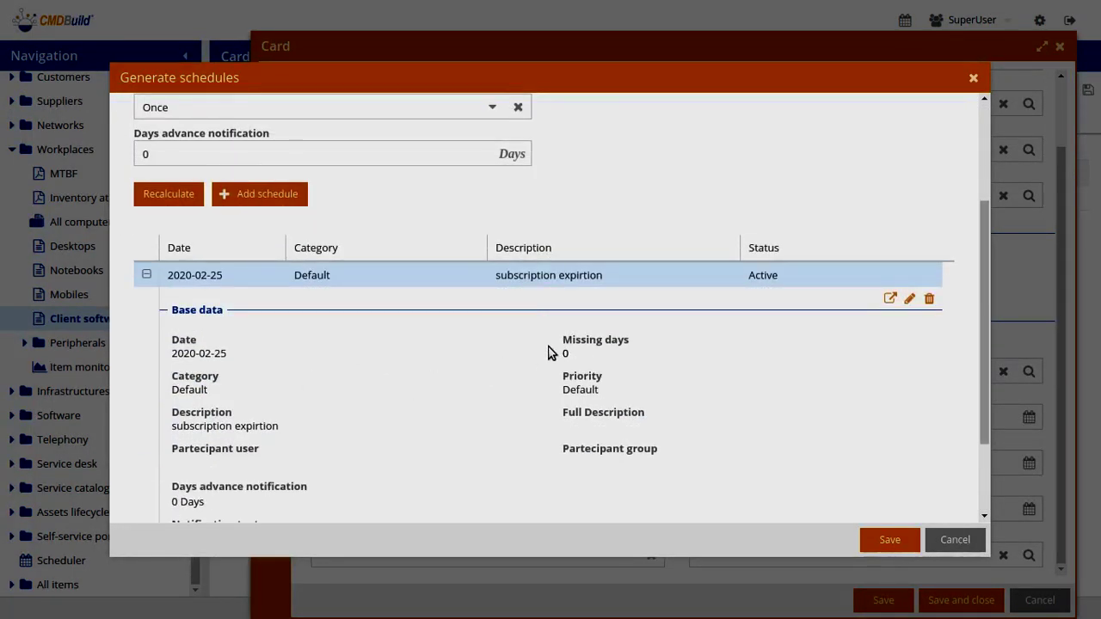
{"action": "scroll", "coordinate": [548, 352], "scroll_direction": "up", "scroll_amount": 4}
{"action": "scroll", "coordinate": [441, 376], "scroll_direction": "down", "scroll_amount": 6}
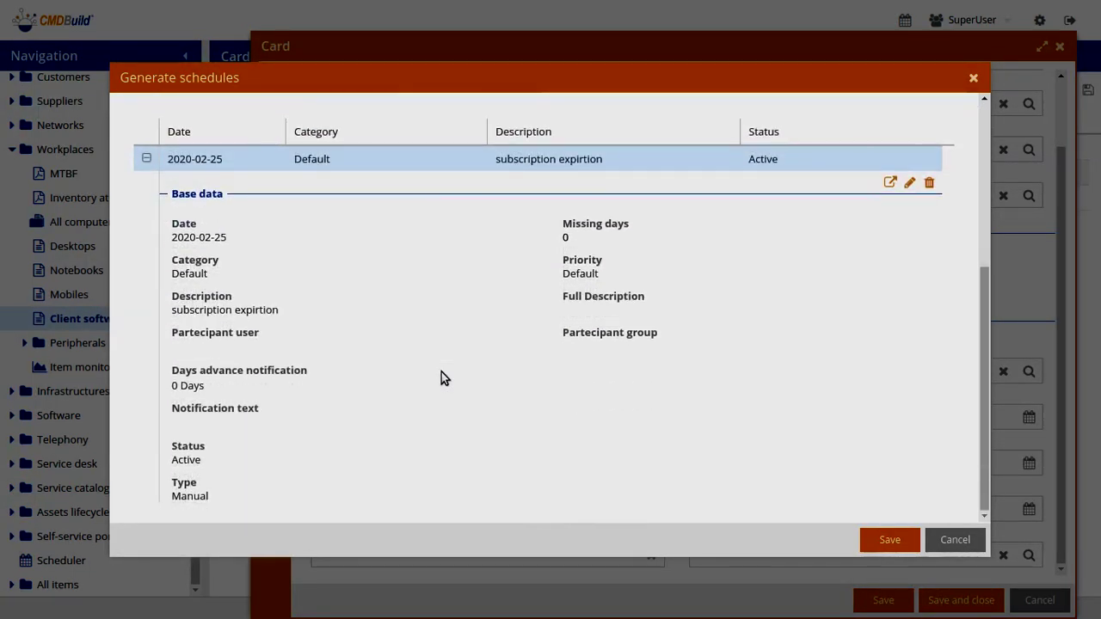
{"action": "scroll", "coordinate": [474, 364], "scroll_direction": "up", "scroll_amount": 6}
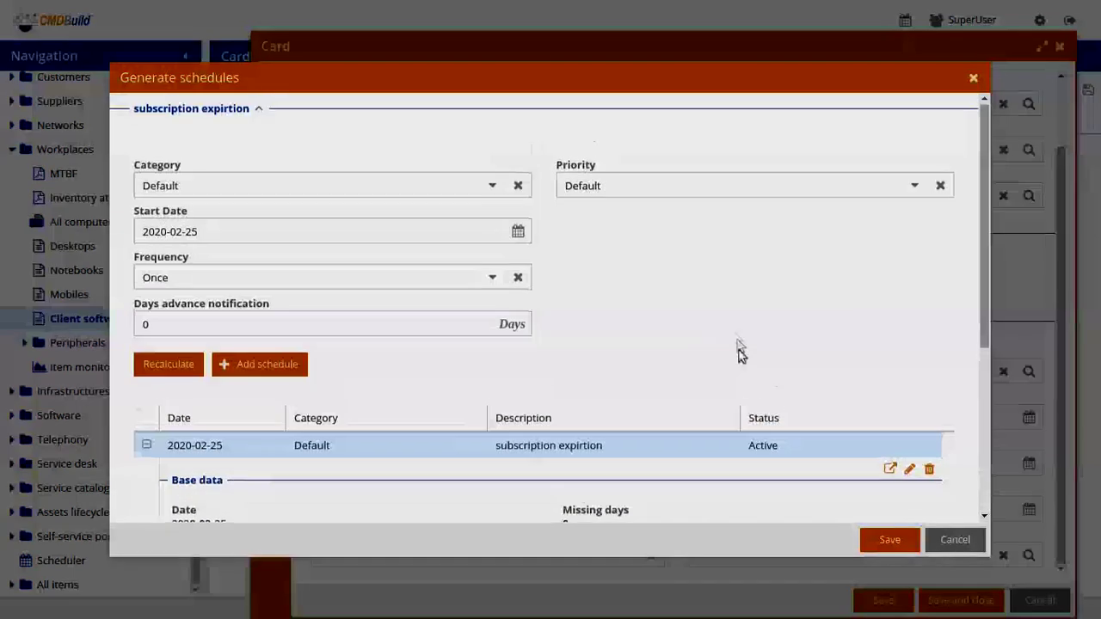
Change the schedule's frequency to Monthly and its end type to End Date
{"action": "left_click", "coordinate": [517, 279]}
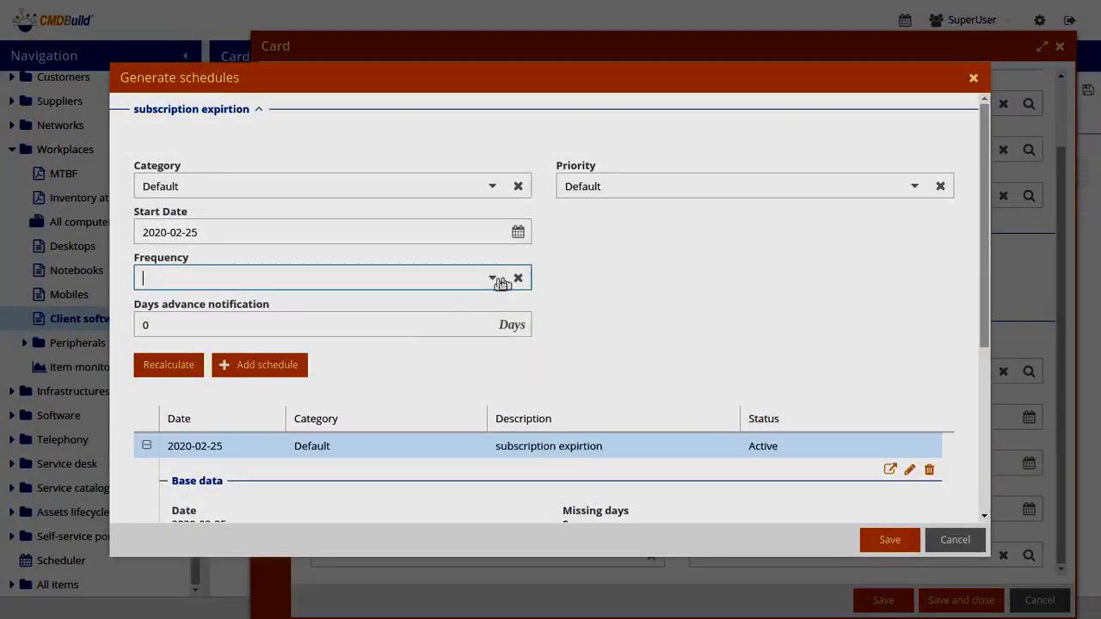
{"action": "left_click", "coordinate": [491, 279]}
{"action": "left_click", "coordinate": [285, 378]}
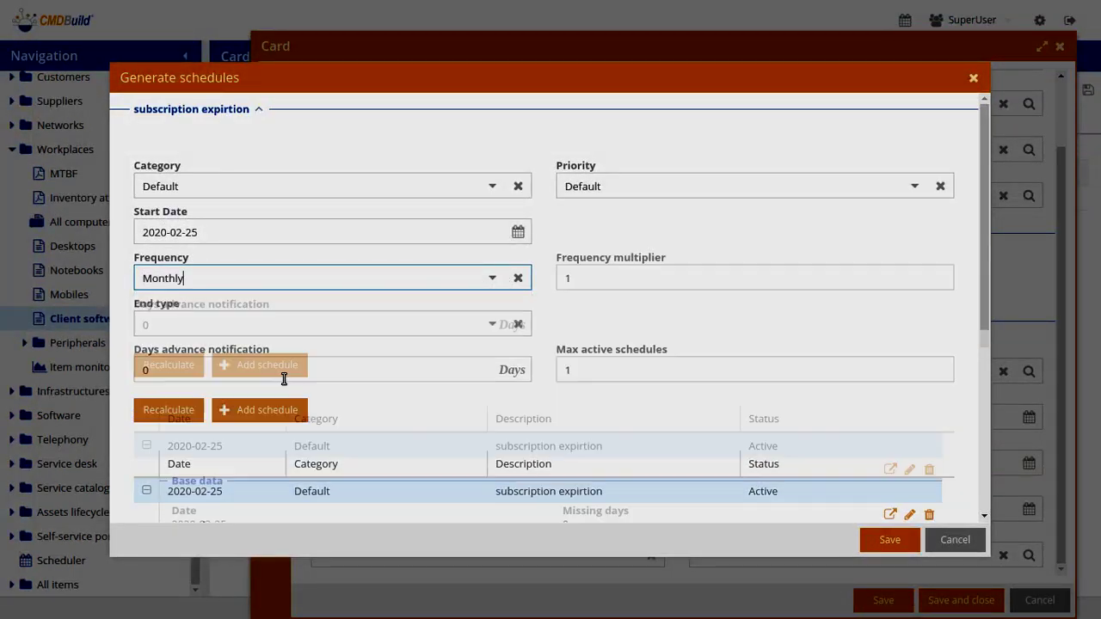
{"action": "left_click", "coordinate": [482, 324]}
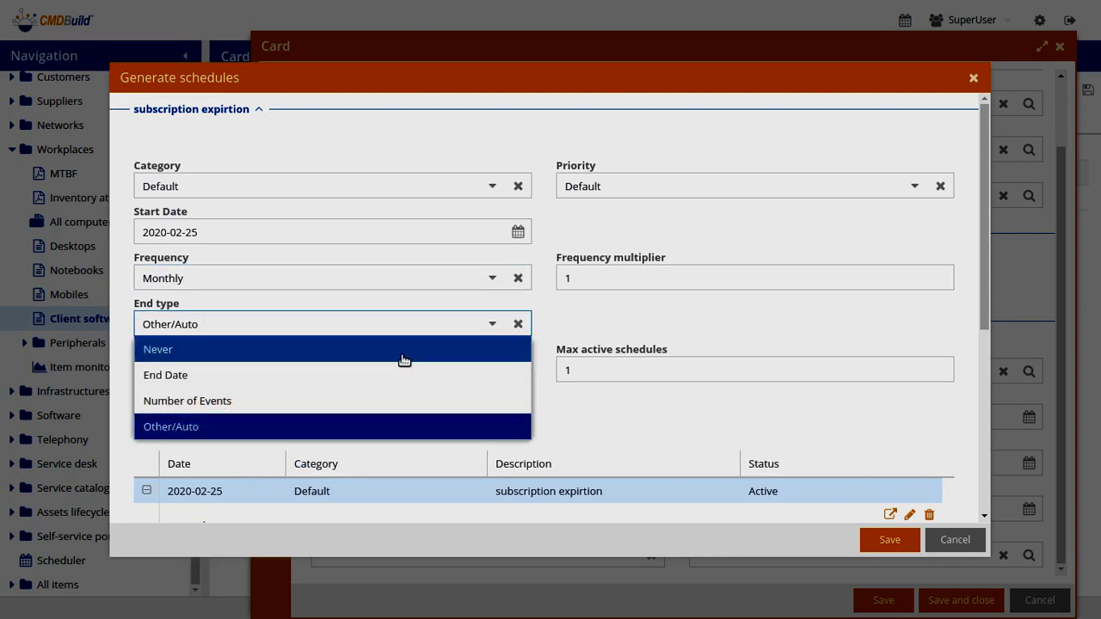
{"action": "left_click", "coordinate": [369, 368]}
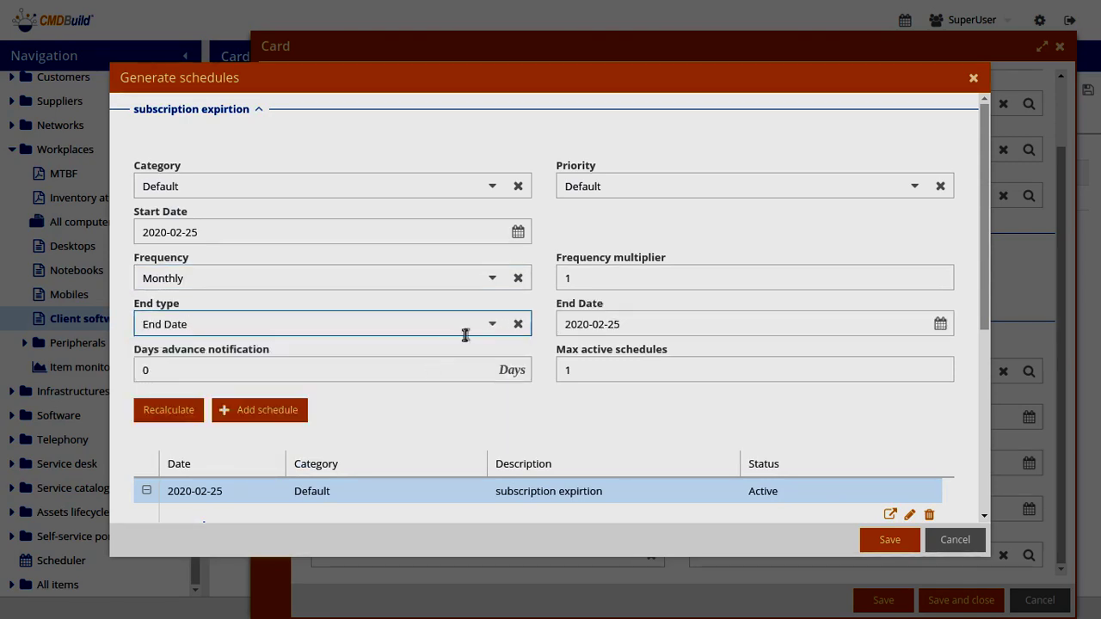
Set the schedule's end type to Number of Events with 5 occurrences and 7 days' advance notification, and recalculate the schedules
{"action": "left_click", "coordinate": [494, 325]}
{"action": "left_click", "coordinate": [409, 398]}
{"action": "left_click", "coordinate": [634, 323]}
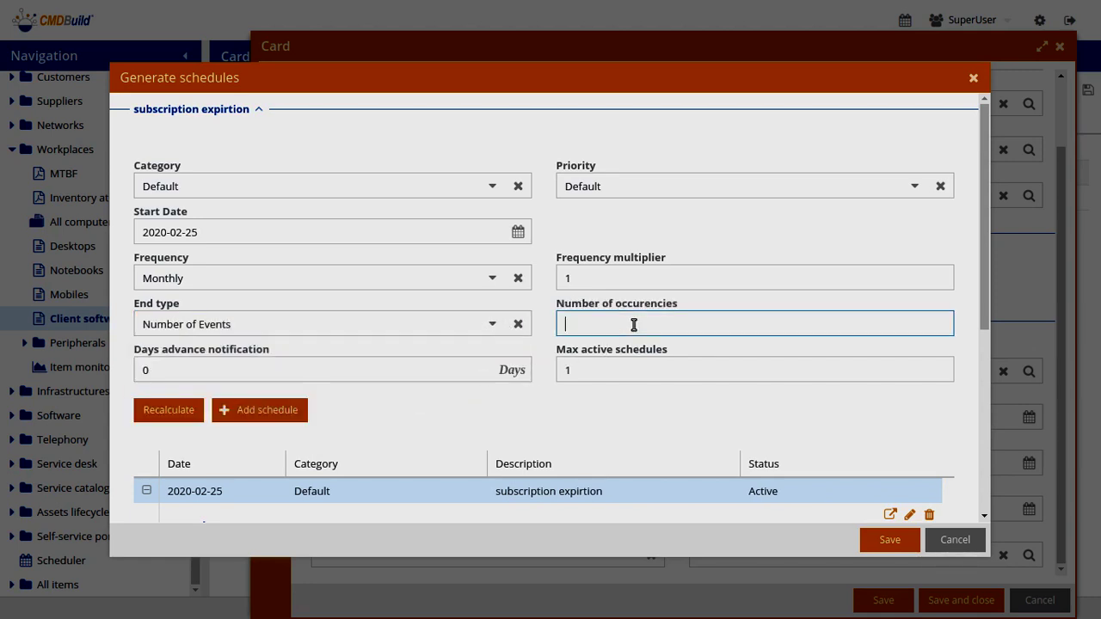
{"action": "left_click", "coordinate": [441, 372]}
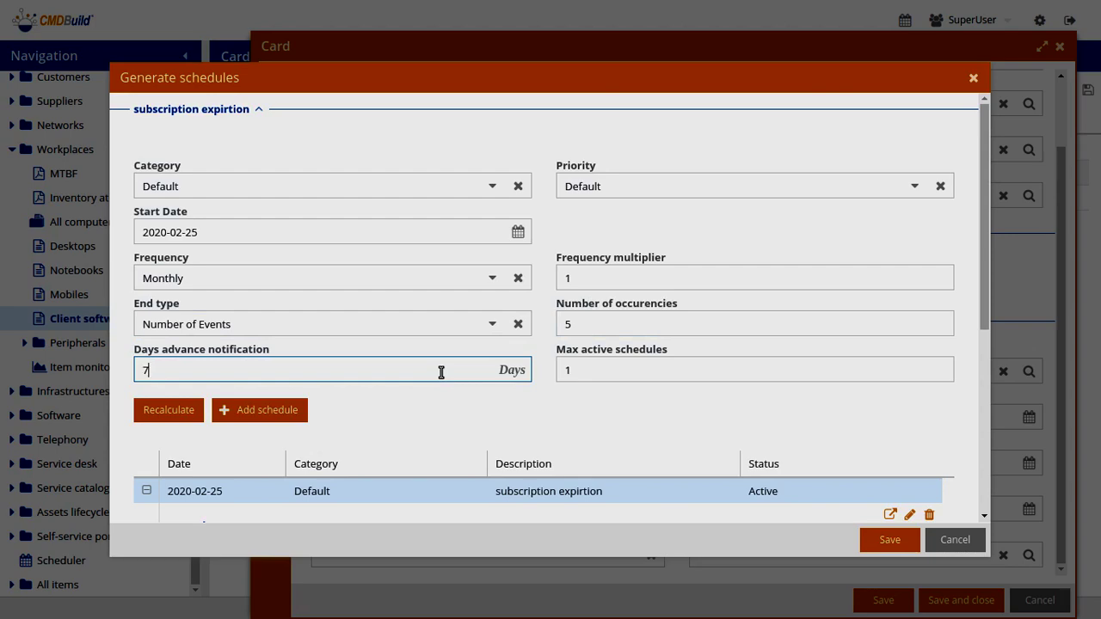
{"action": "left_click", "coordinate": [168, 409]}
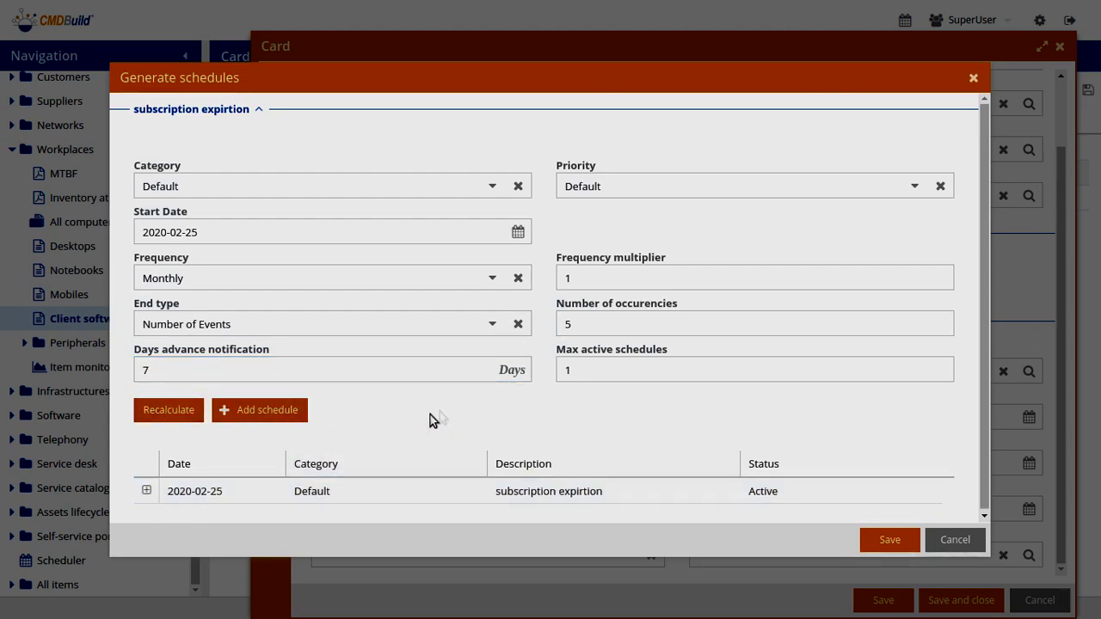
Expand the recalculated 2020-02-25 schedule, save the schedule generation and close the software card
{"action": "left_click", "coordinate": [146, 488]}
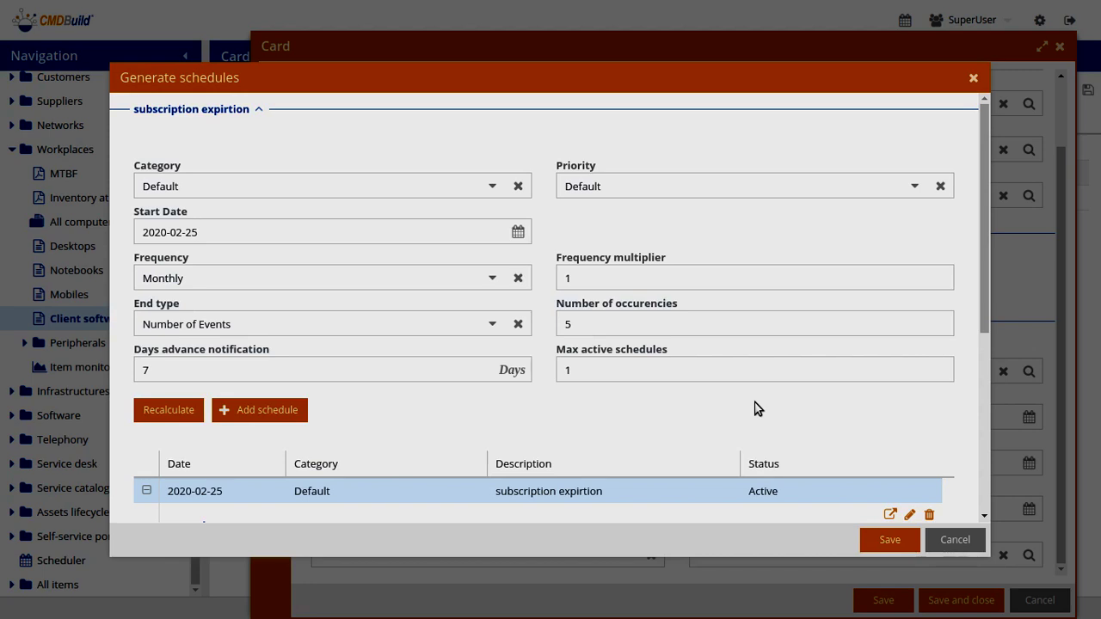
{"action": "left_click", "coordinate": [903, 533]}
{"action": "scroll", "coordinate": [712, 347], "scroll_direction": "up", "scroll_amount": 2}
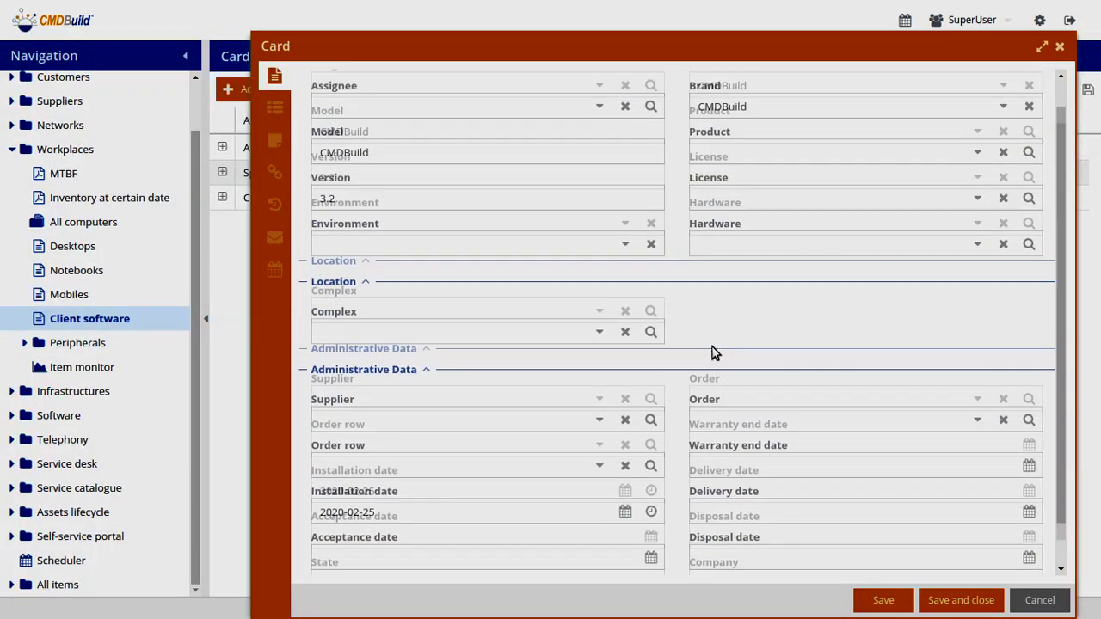
{"action": "left_click", "coordinate": [1059, 45]}
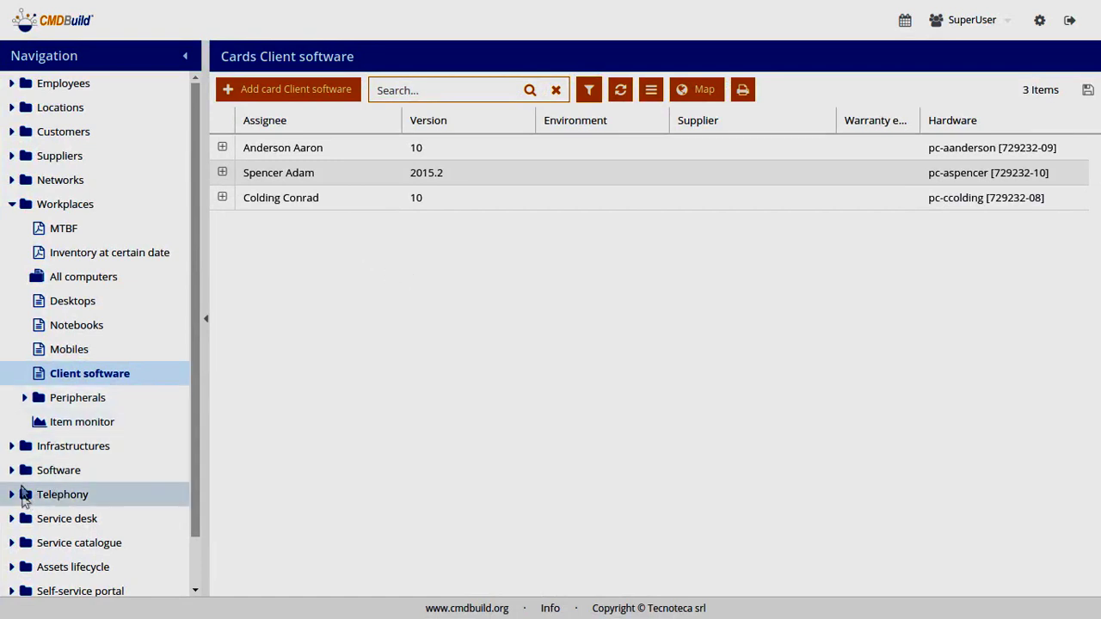
Open the Item monitor dashboard under Workplaces and examine its asset charts
{"action": "left_click", "coordinate": [79, 210]}
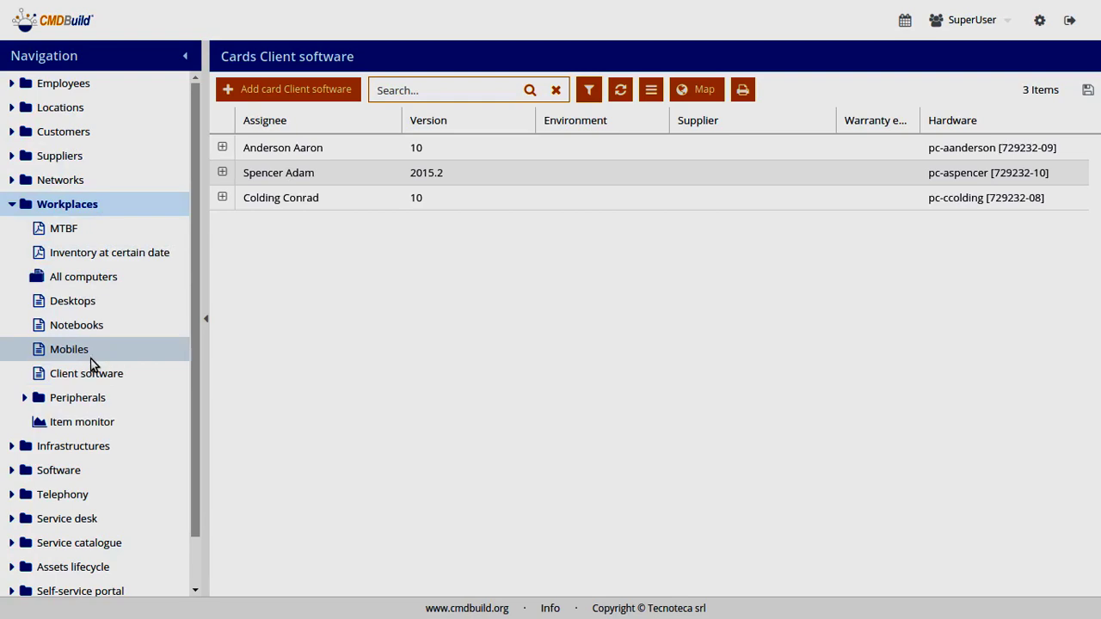
{"action": "left_click", "coordinate": [97, 421]}
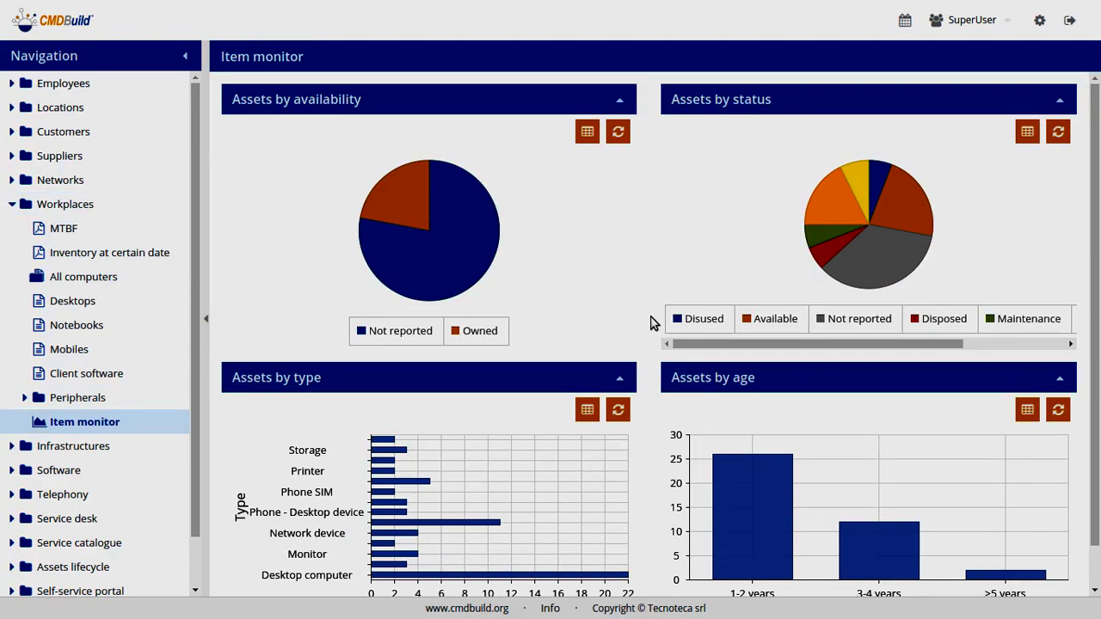
{"action": "scroll", "coordinate": [650, 321], "scroll_direction": "down", "scroll_amount": 1}
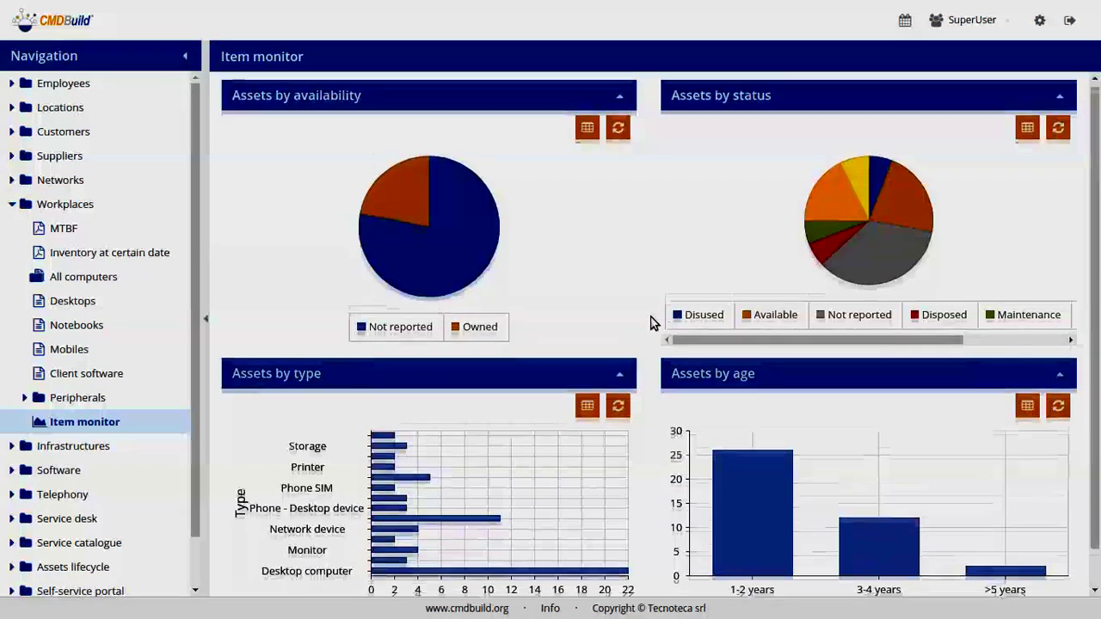
{"action": "scroll", "coordinate": [650, 321], "scroll_direction": "up", "scroll_amount": 1}
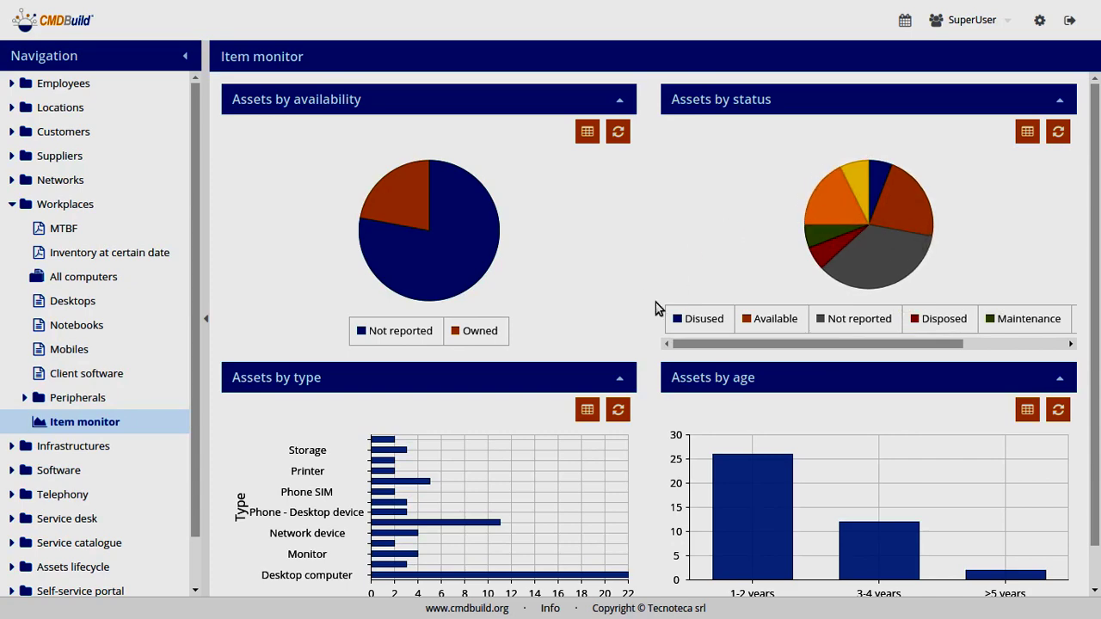
{"action": "scroll", "coordinate": [656, 307], "scroll_direction": "down", "scroll_amount": 1}
{"action": "scroll", "coordinate": [655, 307], "scroll_direction": "up", "scroll_amount": 1}
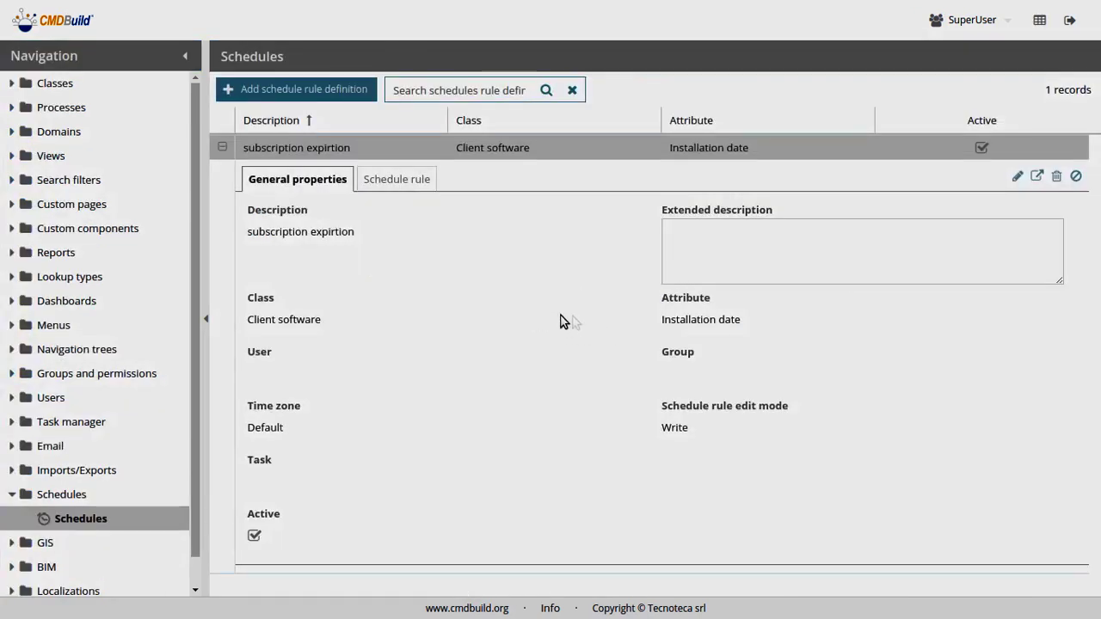
Open the Item monitor dashboard definition for editing in the administration module
{"action": "left_click", "coordinate": [12, 301]}
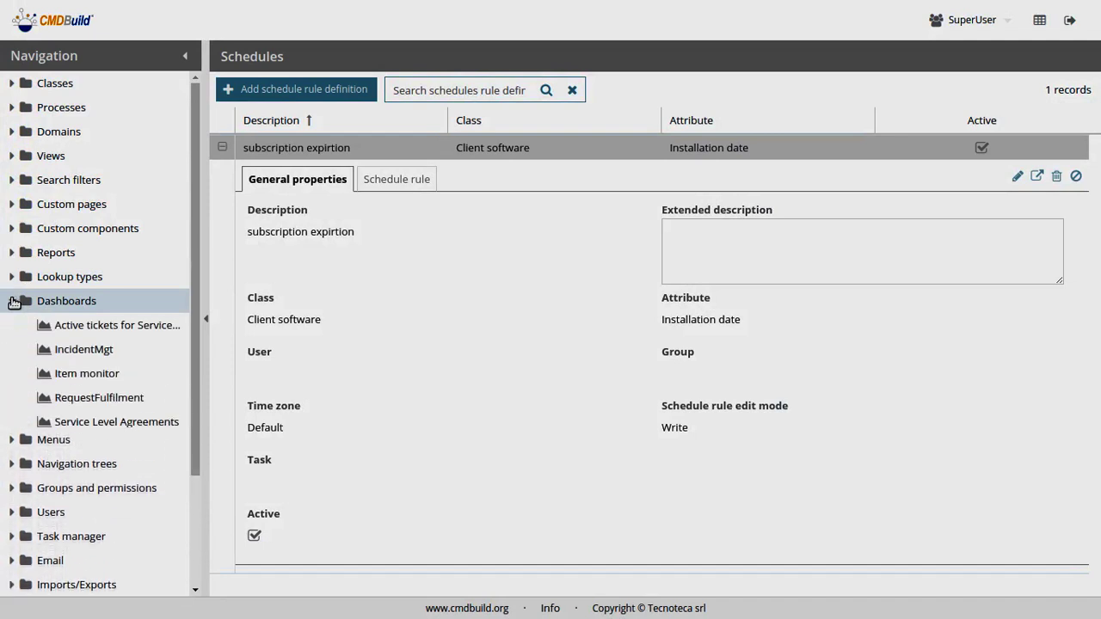
{"action": "left_click", "coordinate": [93, 371]}
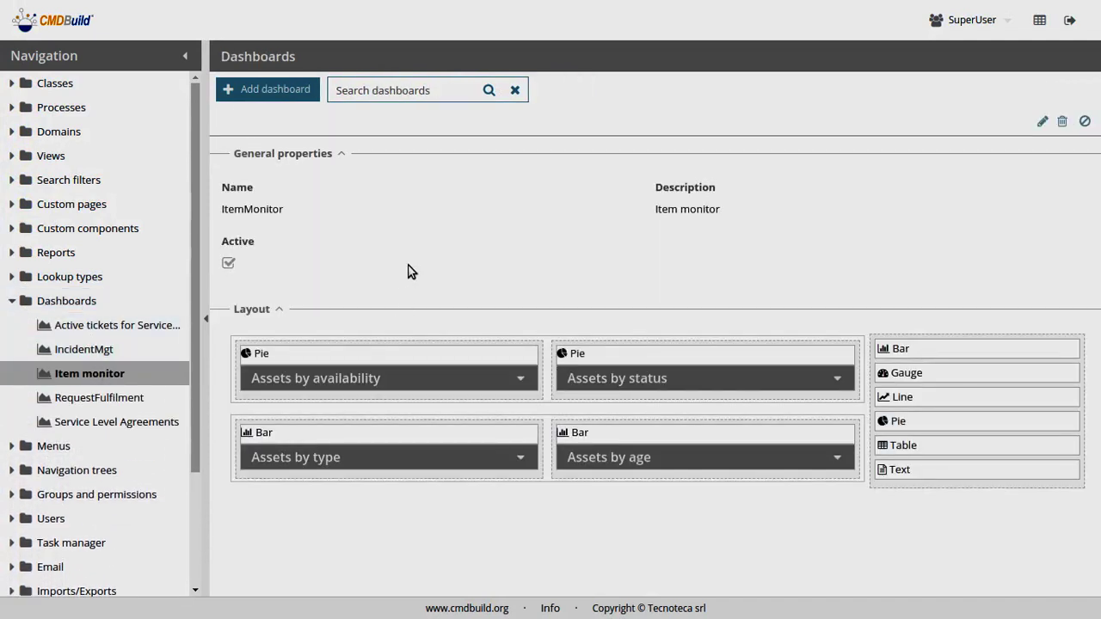
{"action": "left_click", "coordinate": [1044, 123]}
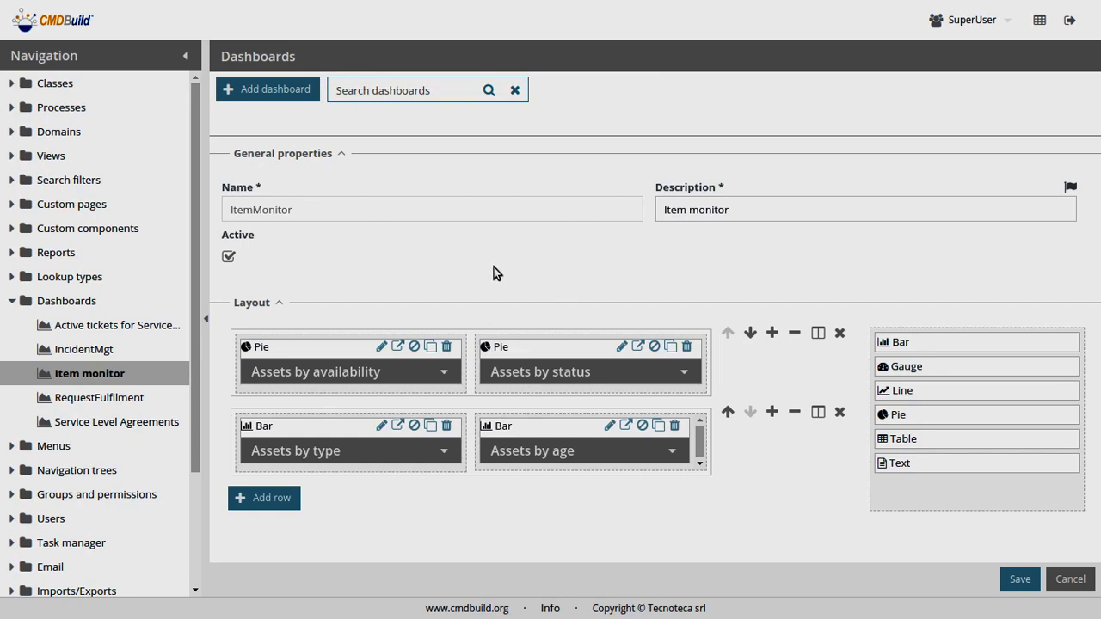
Place a new bar chart in the Item monitor layout, examine its properties and available data source functions, and discard it
{"action": "left_click_drag", "start_coordinate": [946, 337], "coordinate": [548, 378]}
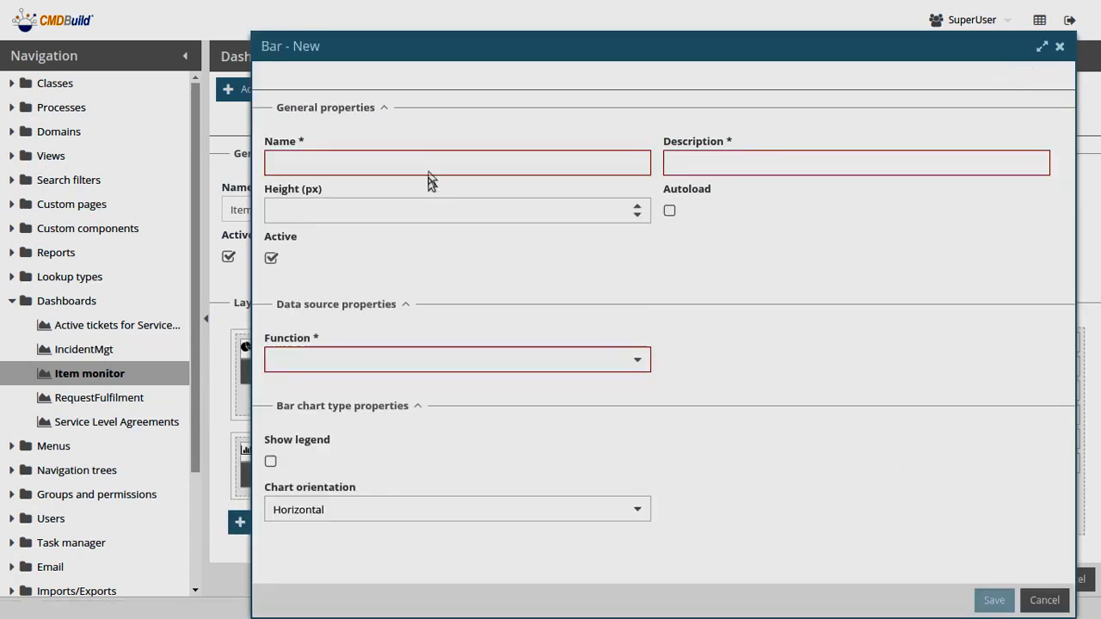
{"action": "left_click", "coordinate": [427, 158]}
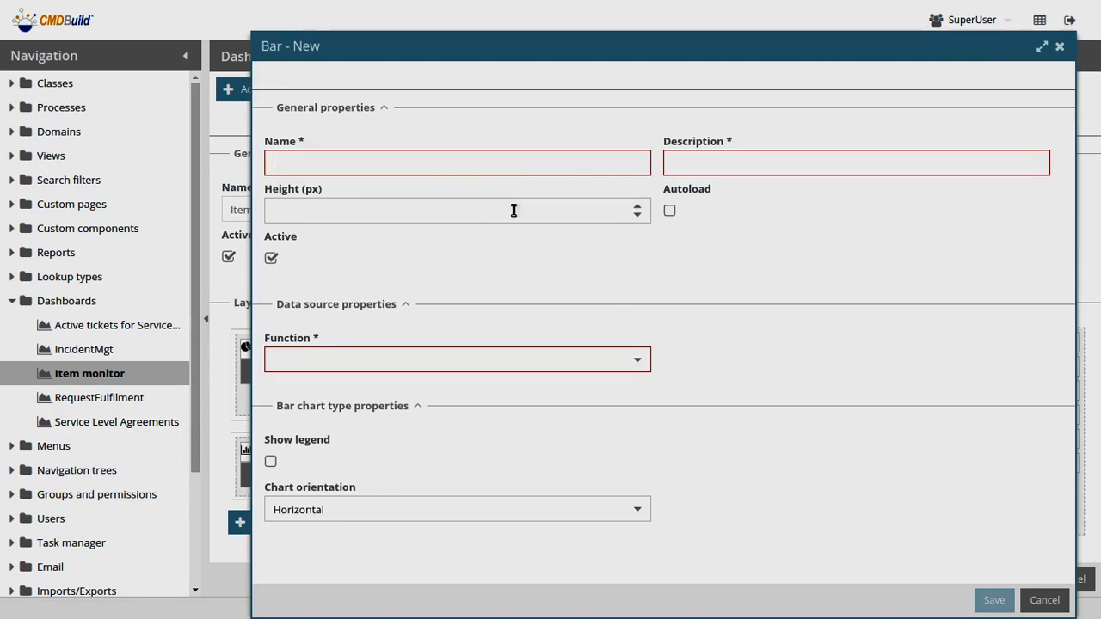
{"action": "left_click", "coordinate": [691, 162]}
{"action": "left_click", "coordinate": [550, 359]}
{"action": "left_click", "coordinate": [637, 362]}
{"action": "scroll", "coordinate": [555, 467], "scroll_direction": "down", "scroll_amount": 3}
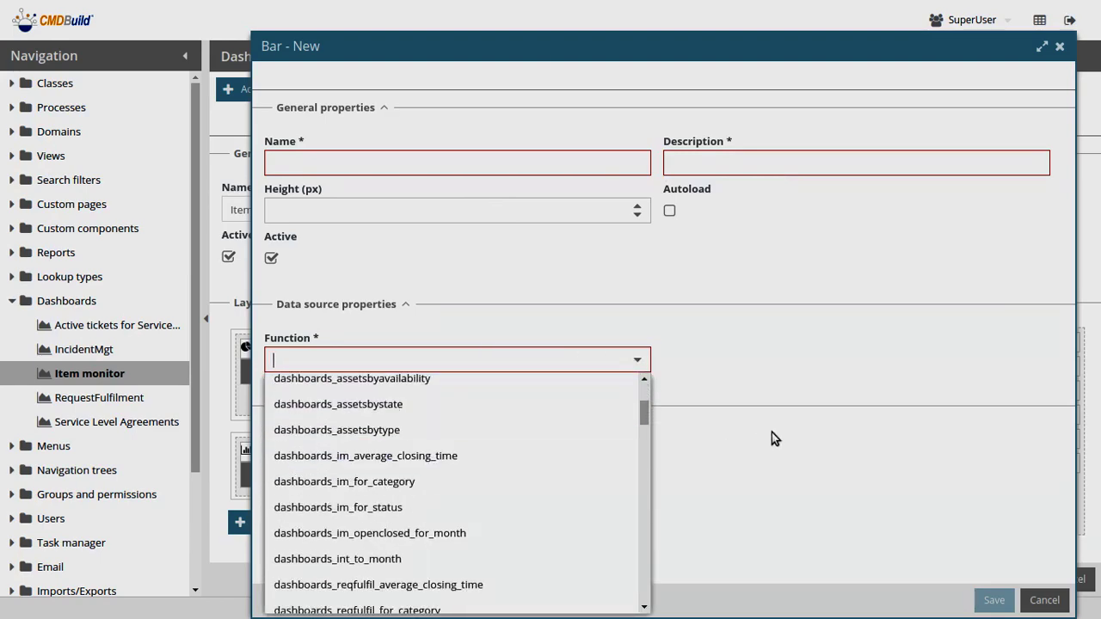
{"action": "scroll", "coordinate": [464, 481], "scroll_direction": "down", "scroll_amount": 4}
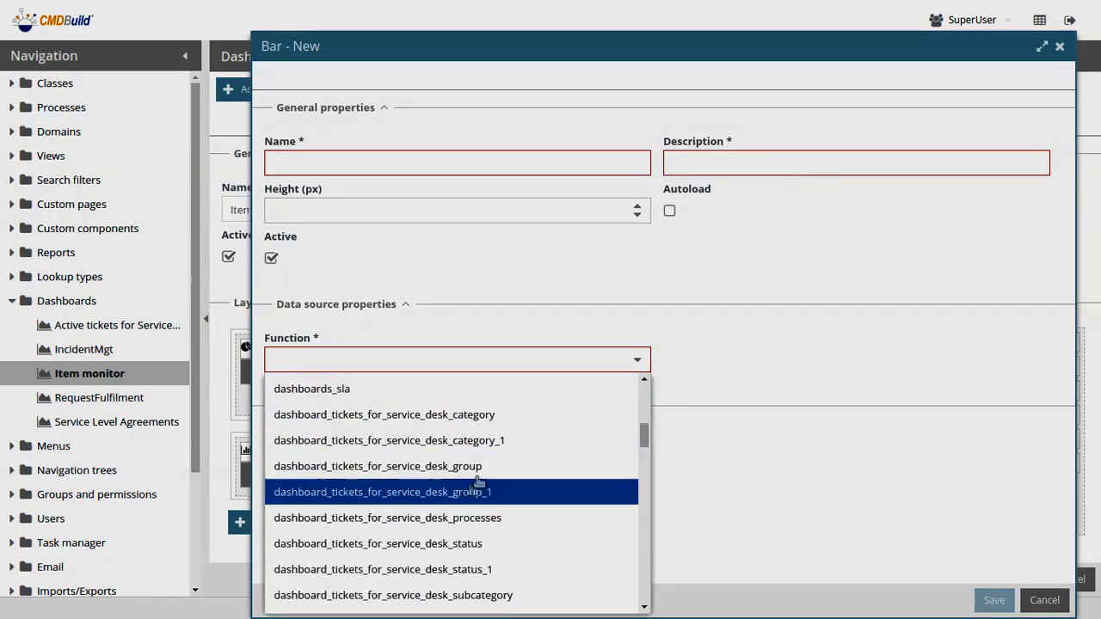
{"action": "left_click", "coordinate": [784, 449]}
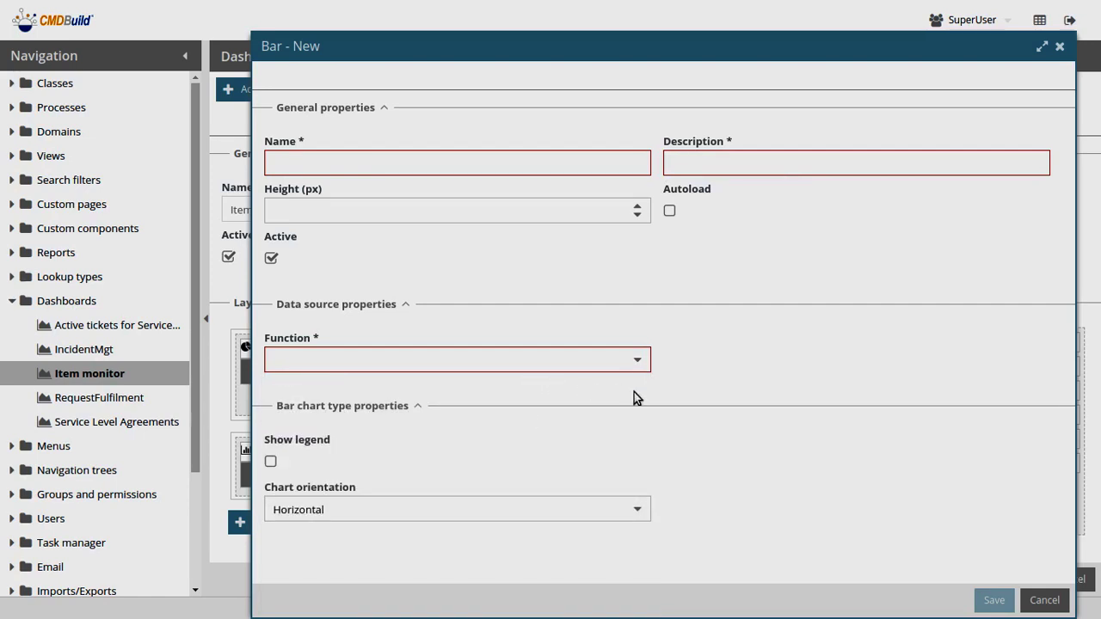
{"action": "left_click", "coordinate": [1059, 46]}
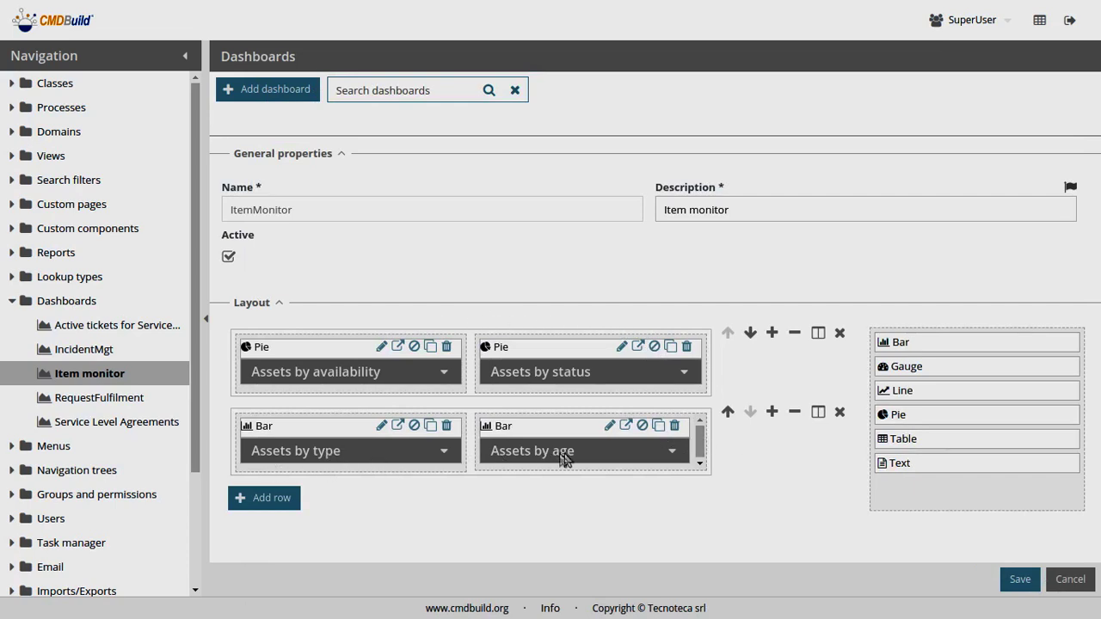
Expand the Assets by age and Assets by type charts in the layout and examine their previews
{"action": "left_click", "coordinate": [671, 450]}
{"action": "scroll", "coordinate": [749, 488], "scroll_direction": "down", "scroll_amount": 2}
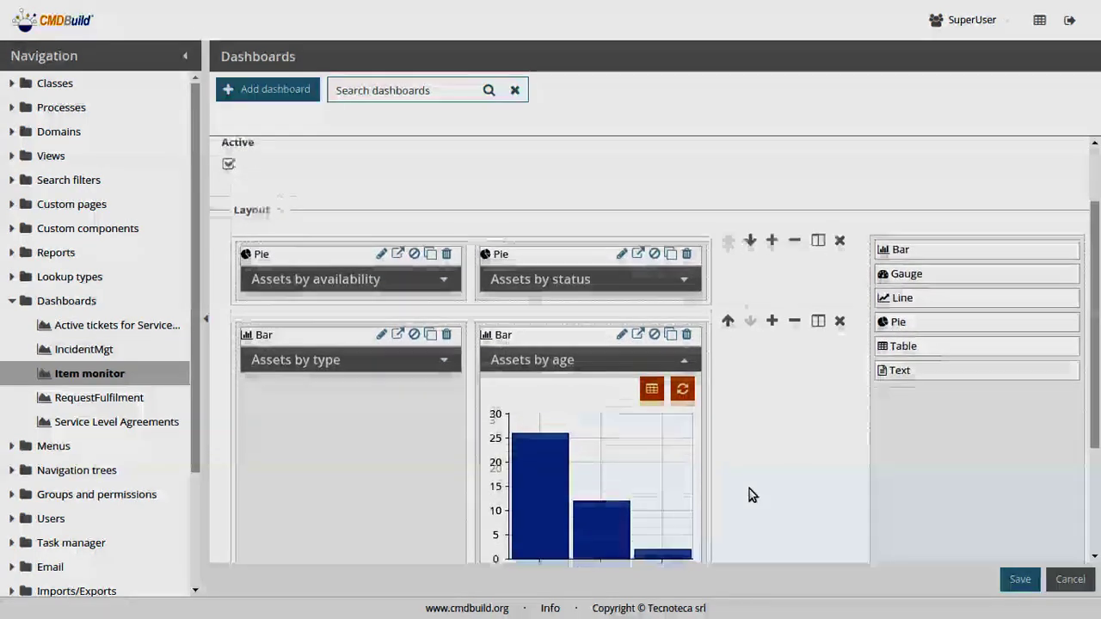
{"action": "left_click", "coordinate": [443, 284]}
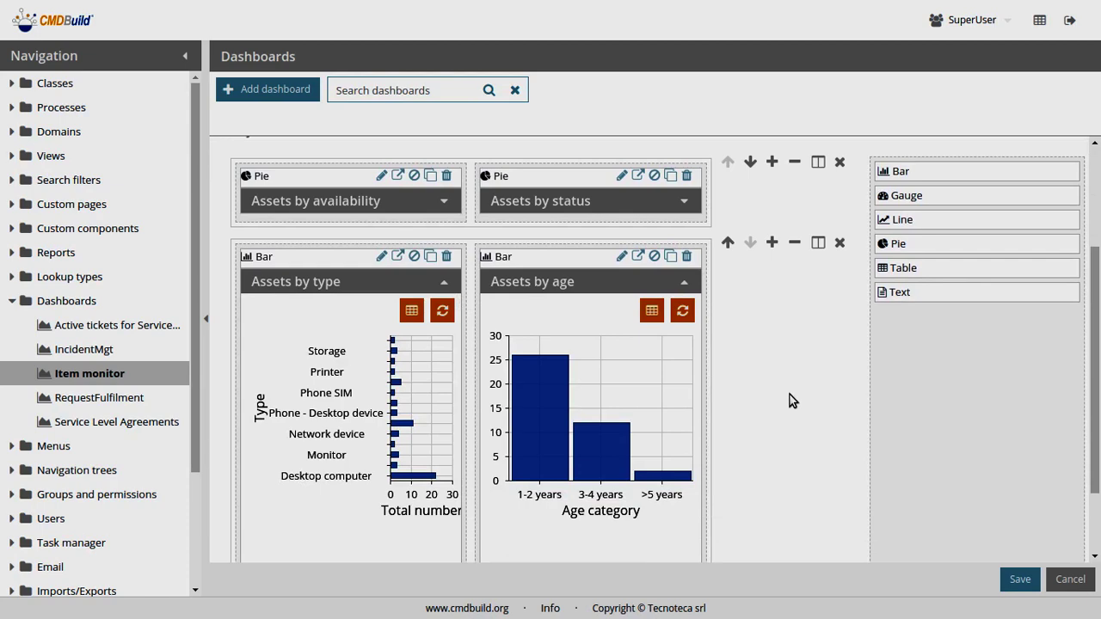
{"action": "scroll", "coordinate": [789, 398], "scroll_direction": "up", "scroll_amount": 2}
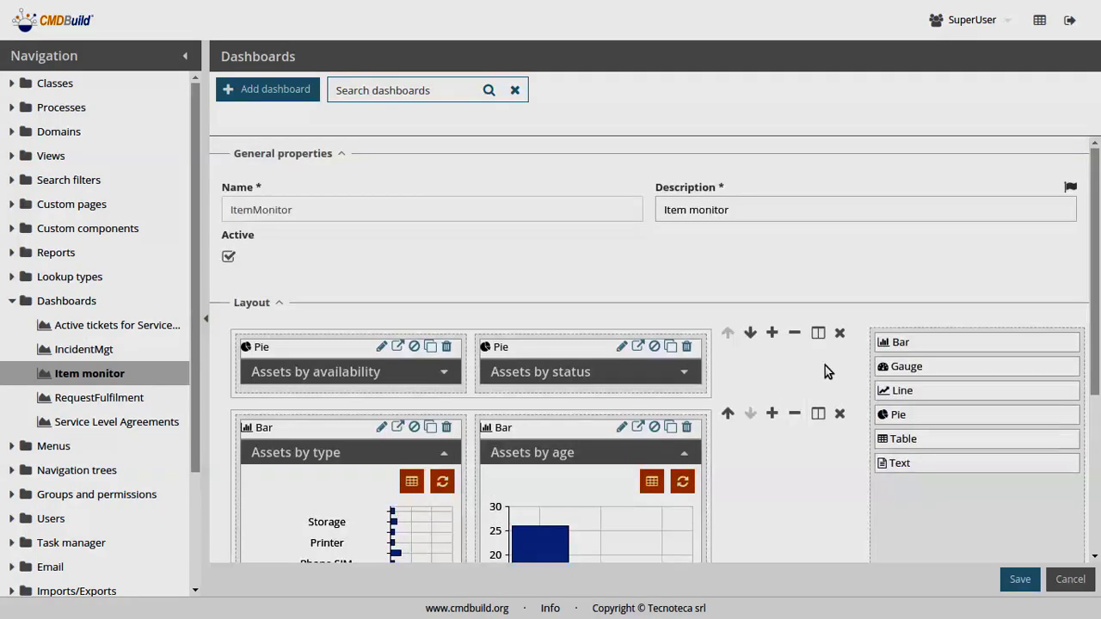
{"action": "scroll", "coordinate": [825, 368], "scroll_direction": "down", "scroll_amount": 1}
{"action": "scroll", "coordinate": [809, 417], "scroll_direction": "down", "scroll_amount": 2}
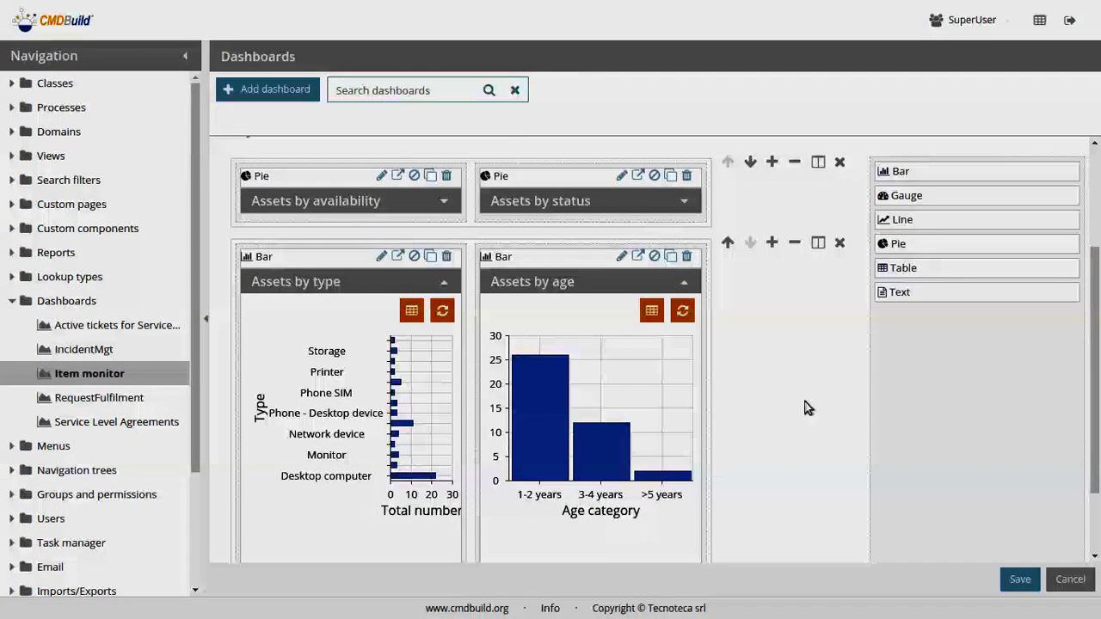
{"action": "scroll", "coordinate": [796, 370], "scroll_direction": "up", "scroll_amount": 1}
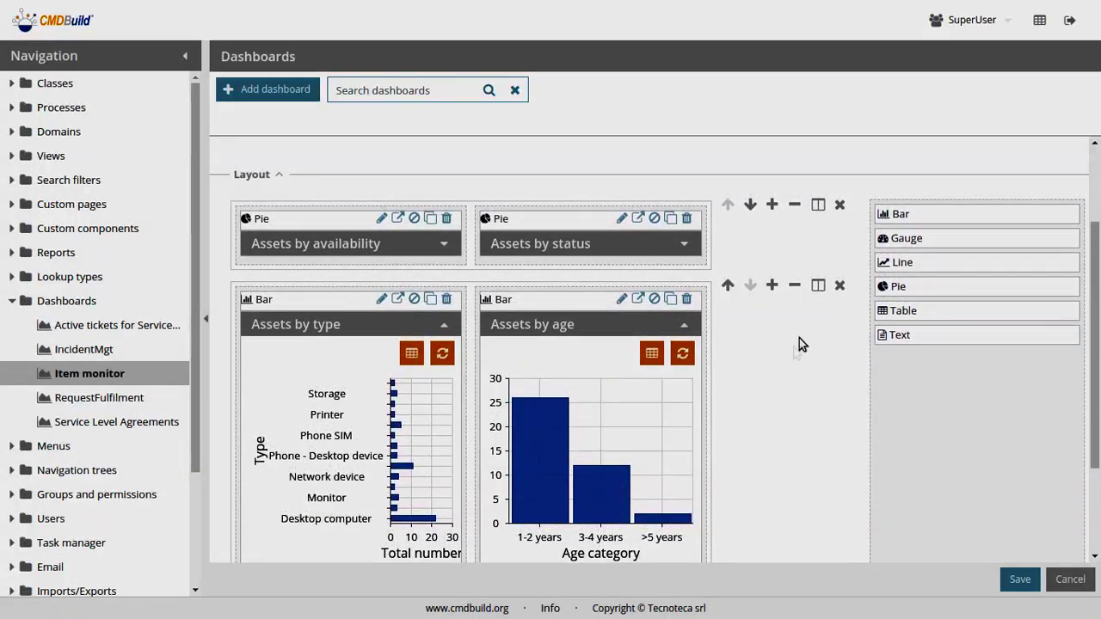
Check the column width options for the second layout row, keeping the 50%, 50% split
{"action": "left_click", "coordinate": [817, 286]}
{"action": "left_click", "coordinate": [864, 304]}
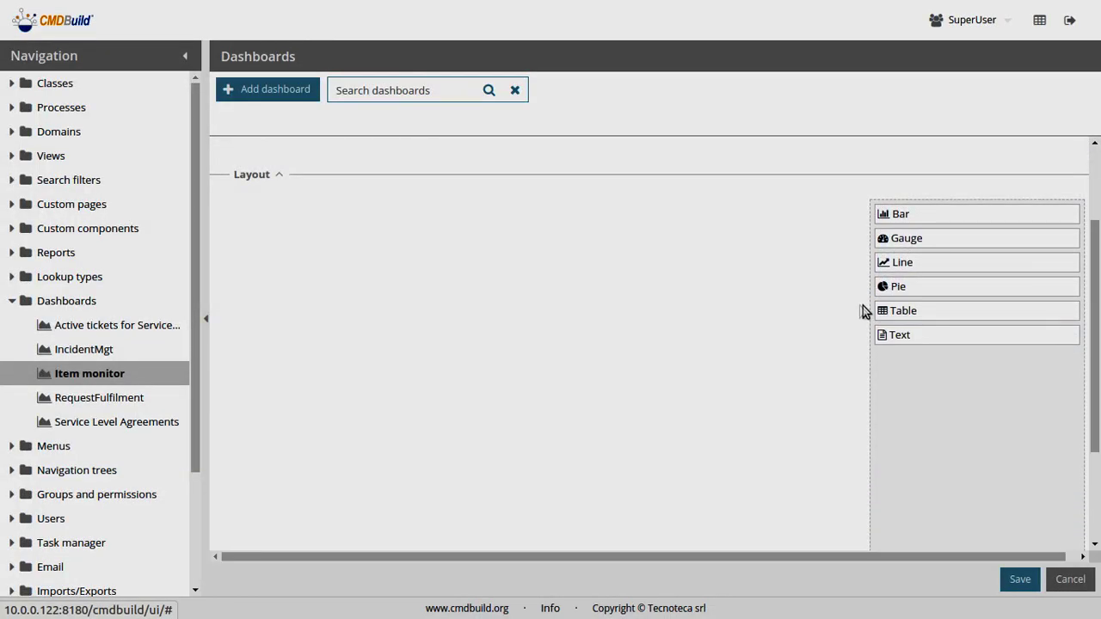
{"action": "left_click", "coordinate": [819, 413]}
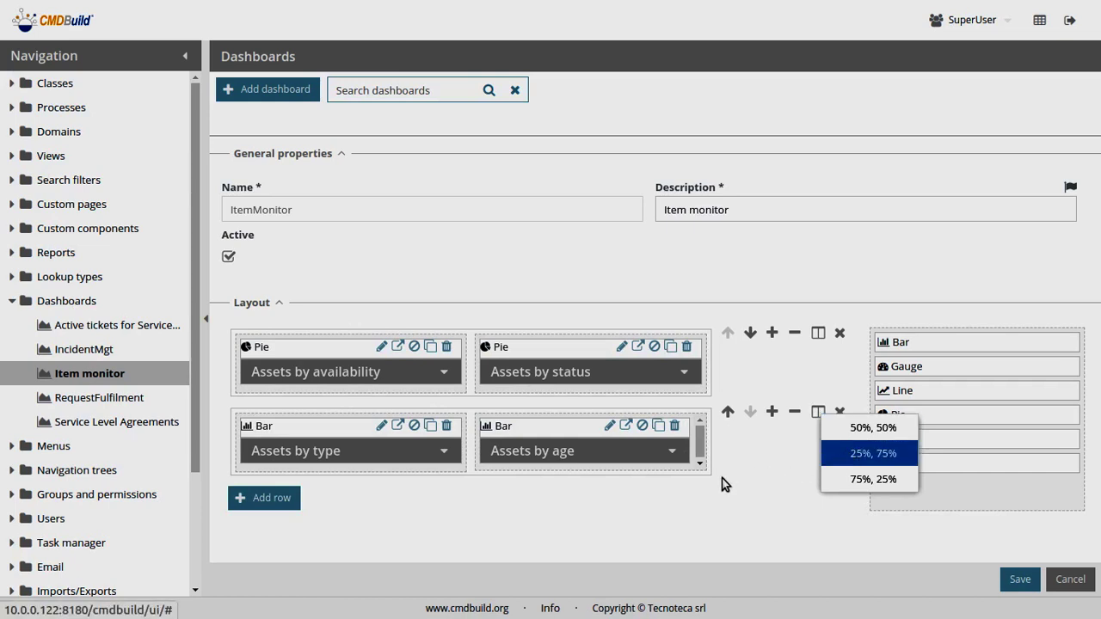
{"action": "left_click", "coordinate": [745, 481]}
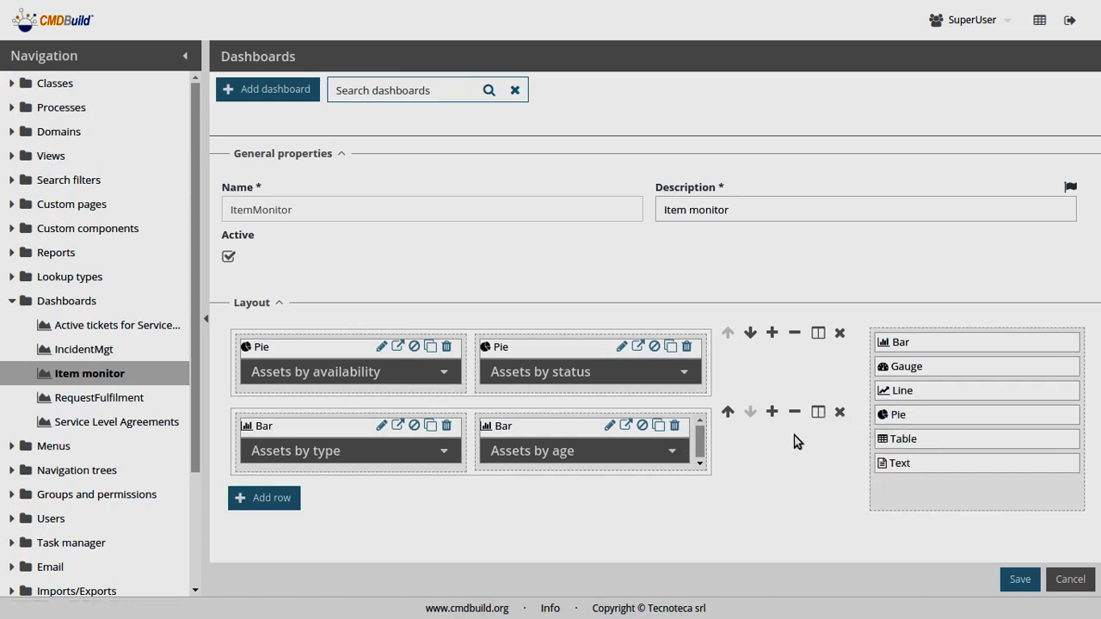
Set the column widths of the first layout row, with the two pie charts, to 75% and 25%
{"action": "left_click", "coordinate": [818, 333]}
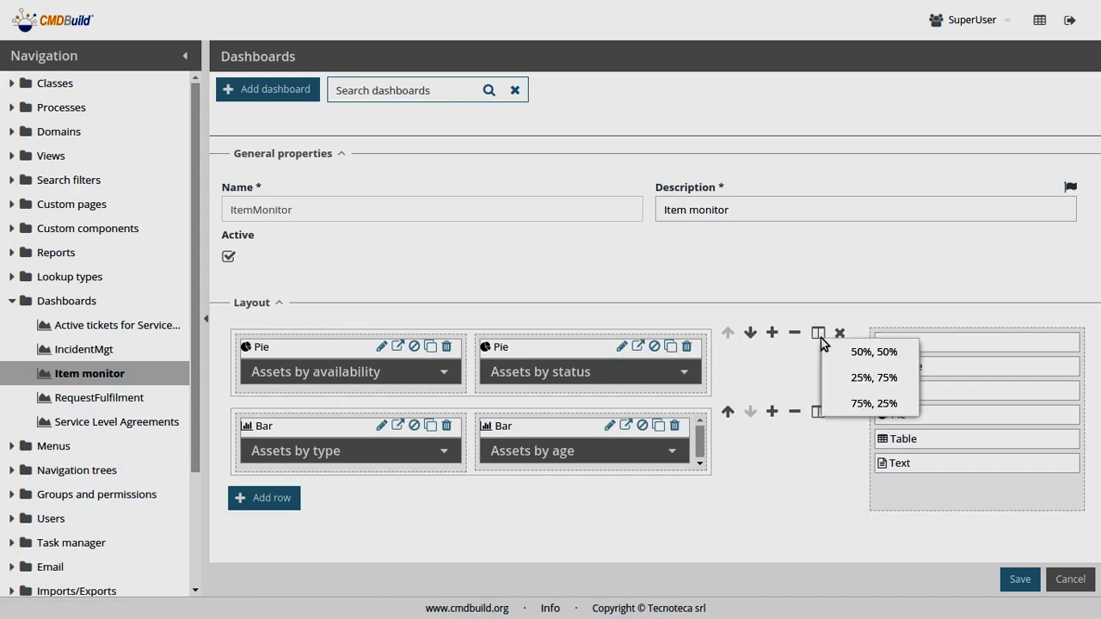
{"action": "left_click", "coordinate": [868, 401]}
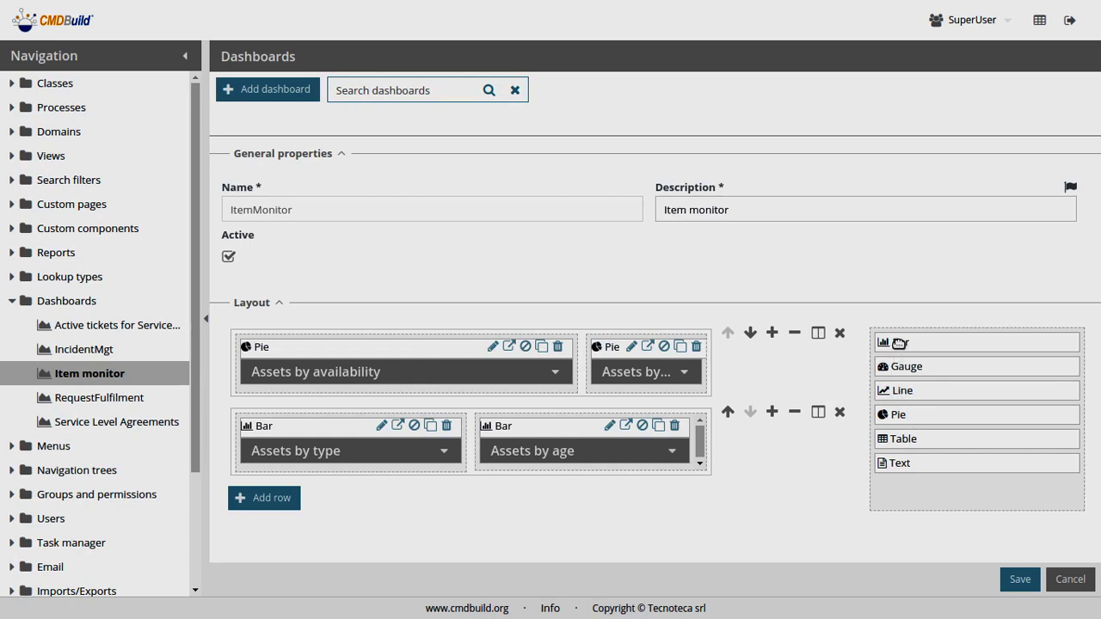
{"action": "mouse_move", "coordinate": [899, 342]}
{"action": "left_mouse_down"}
{"action": "mouse_move", "coordinate": [770, 382]}
{"action": "mouse_move", "coordinate": [912, 348]}
{"action": "left_mouse_up"}
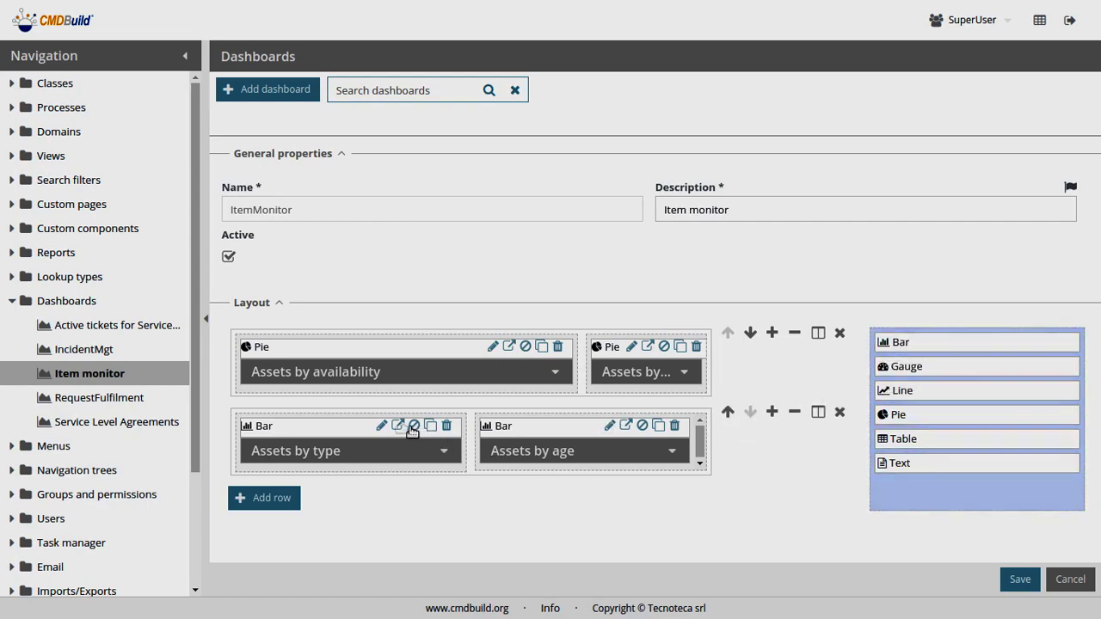
Open the Assets by type bar chart for editing and examine its settings, switching Show legend on and back off
{"action": "left_click", "coordinate": [381, 428]}
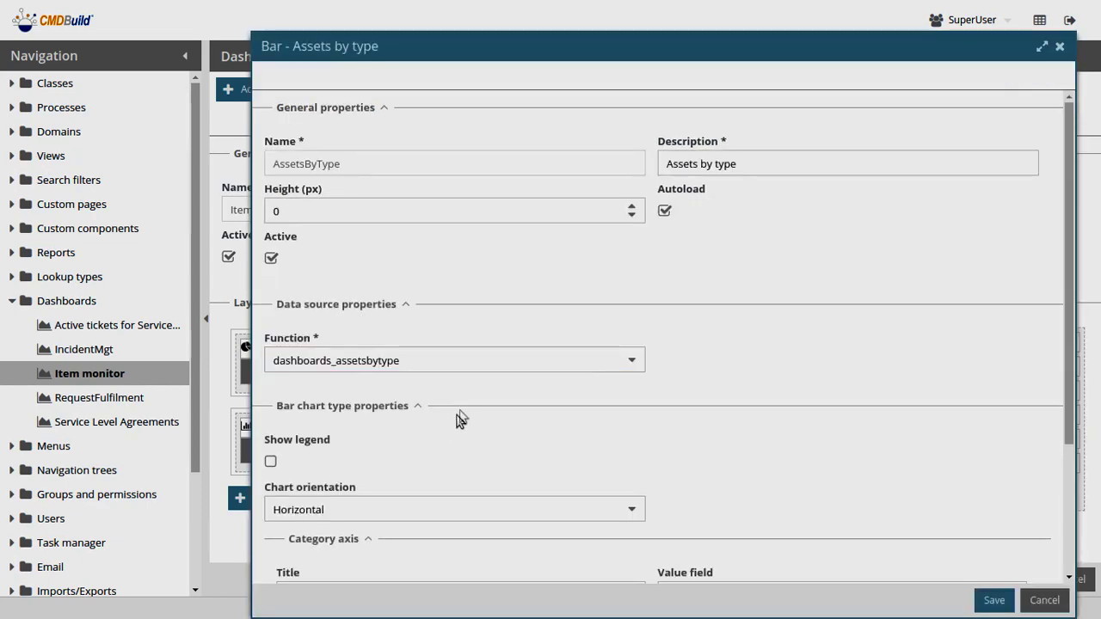
{"action": "scroll", "coordinate": [526, 324], "scroll_direction": "down", "scroll_amount": 2}
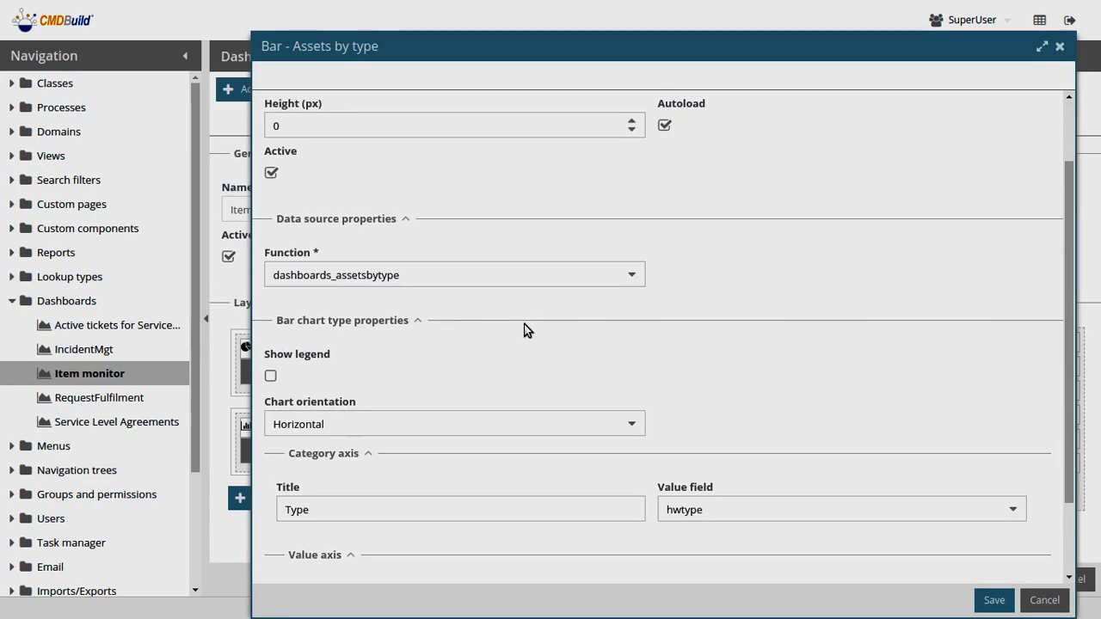
{"action": "scroll", "coordinate": [467, 344], "scroll_direction": "down", "scroll_amount": 2}
{"action": "left_click", "coordinate": [270, 276]}
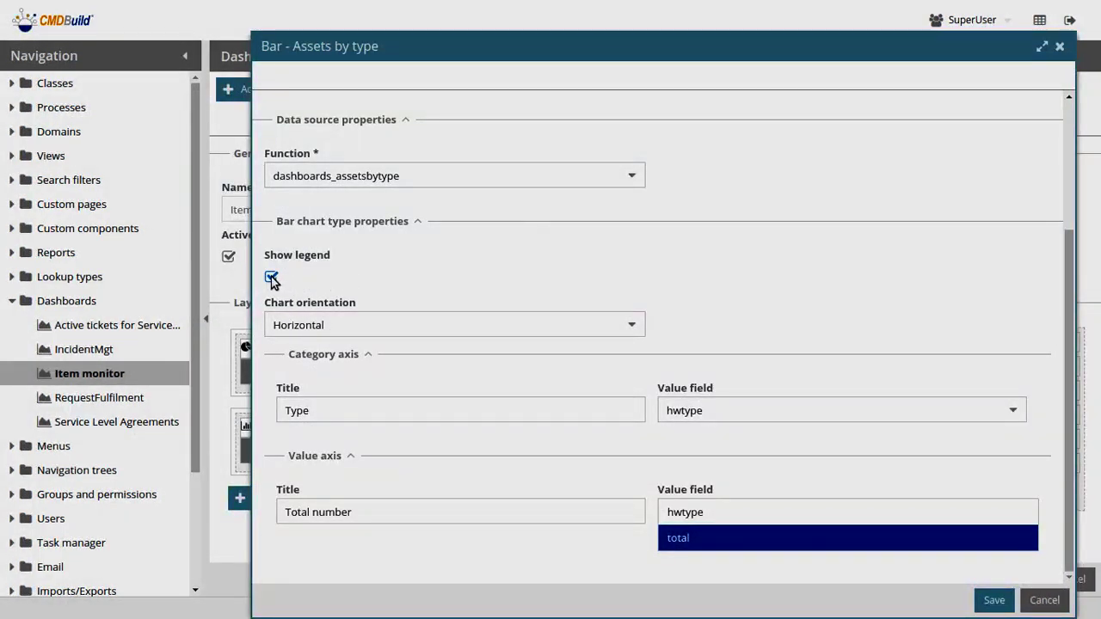
{"action": "left_click", "coordinate": [270, 276]}
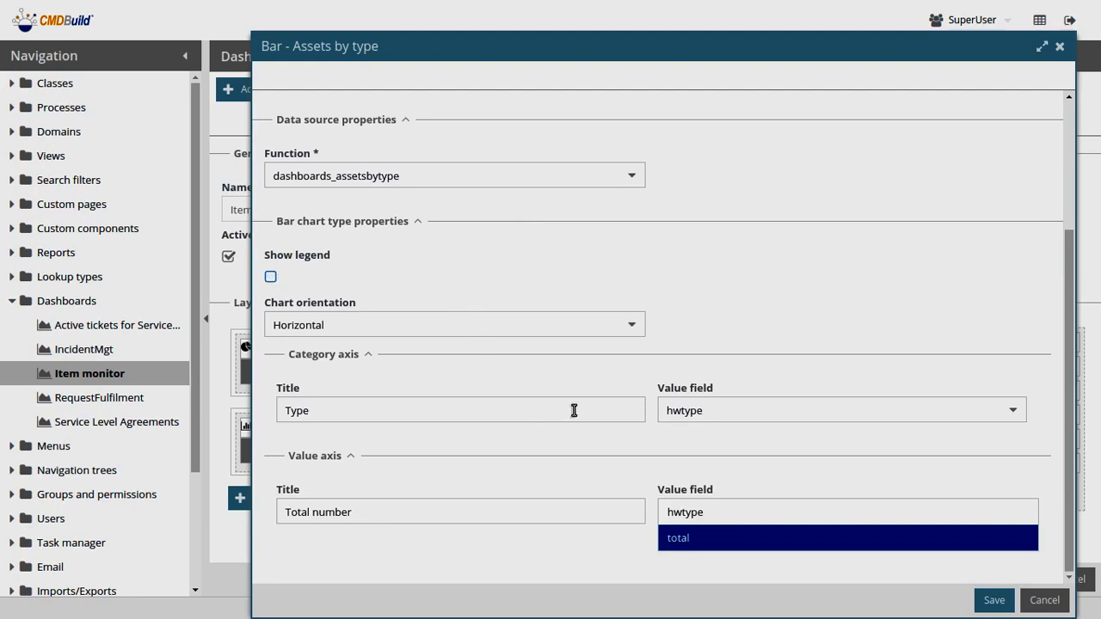
Review the category and value axis settings of the Assets by type bar chart and save the chart
{"action": "left_click", "coordinate": [444, 411]}
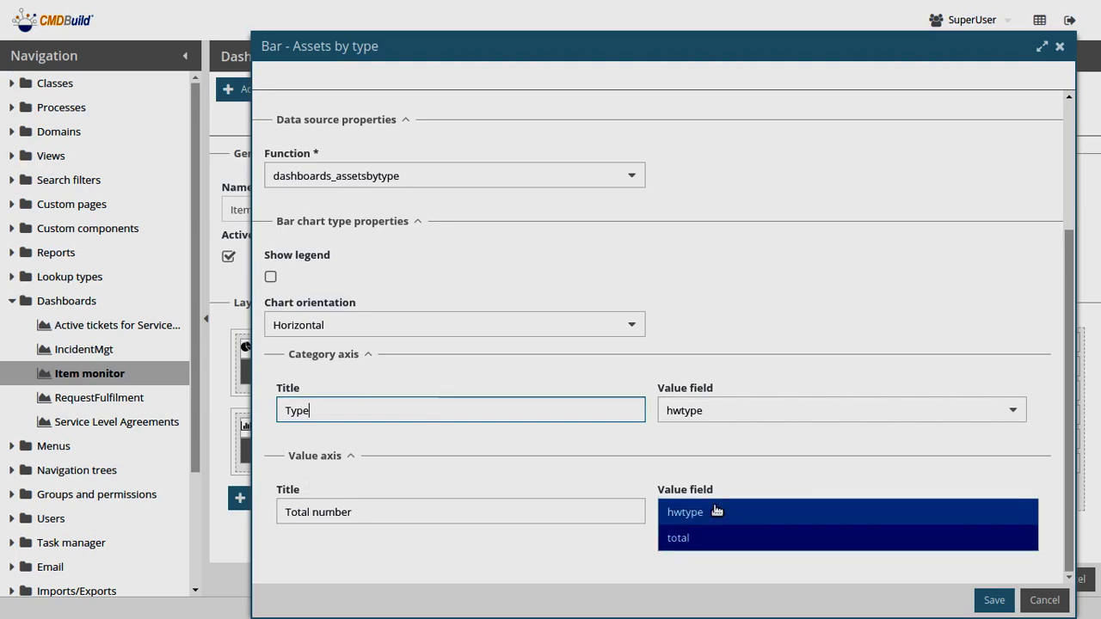
{"action": "left_click", "coordinate": [743, 411]}
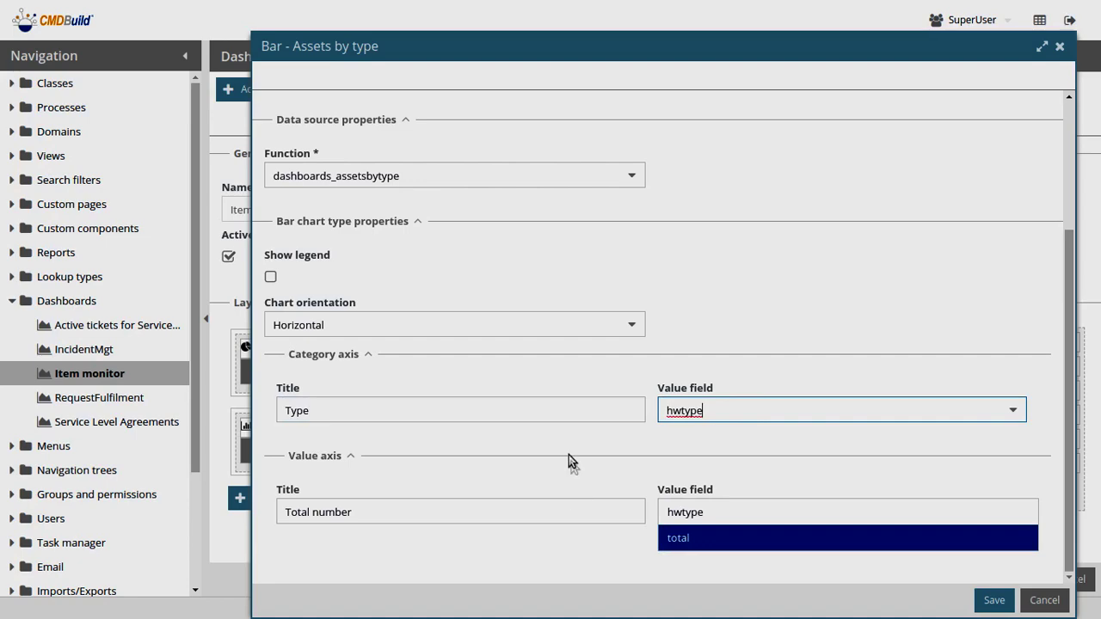
{"action": "scroll", "coordinate": [588, 459], "scroll_direction": "up", "scroll_amount": 3}
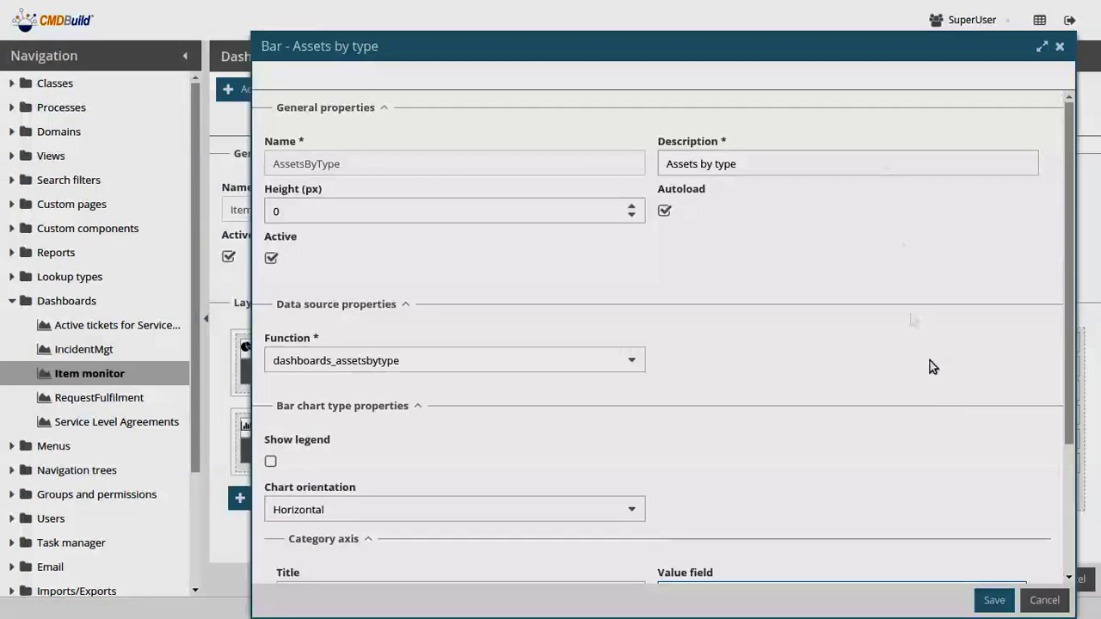
{"action": "left_click", "coordinate": [996, 600]}
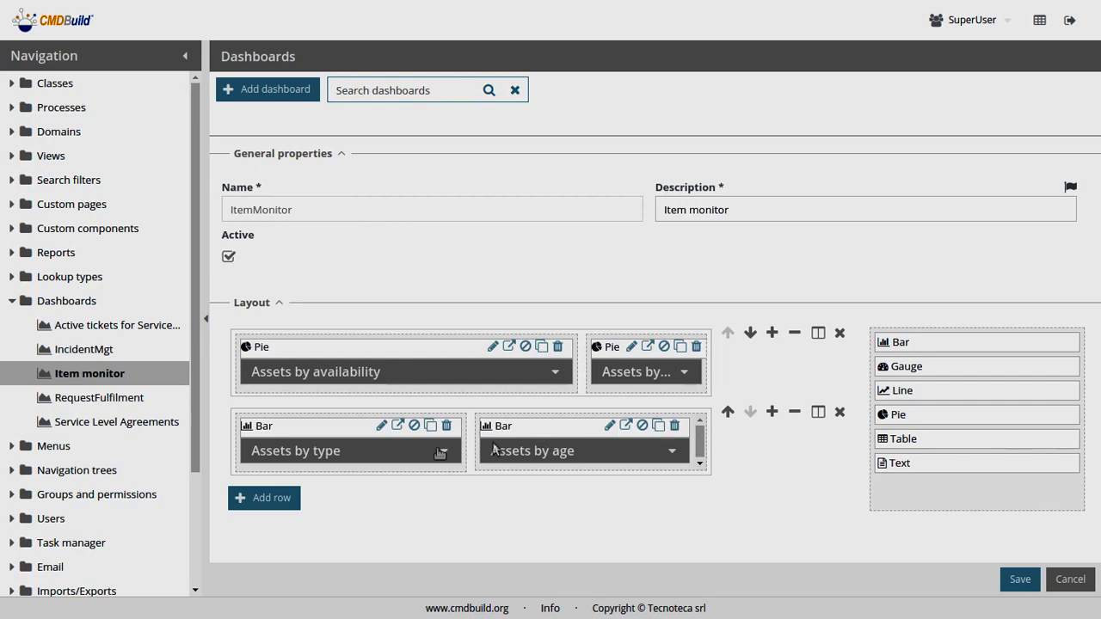
Expand the System config section and open its Server management page
{"action": "scroll", "coordinate": [86, 387], "scroll_direction": "down", "scroll_amount": 3}
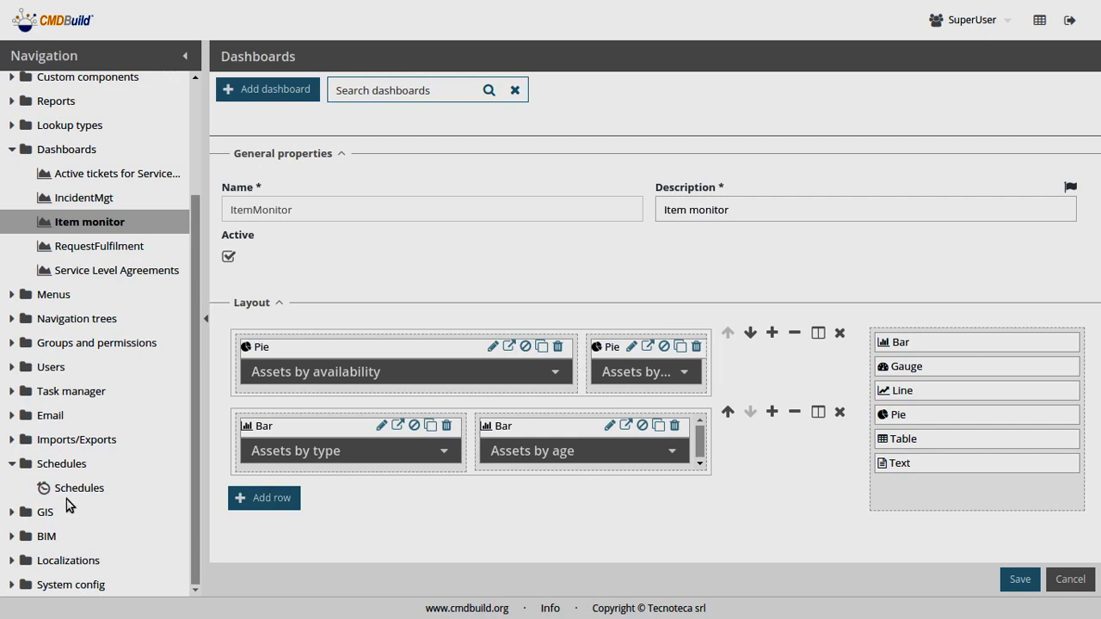
{"action": "scroll", "coordinate": [94, 477], "scroll_direction": "up", "scroll_amount": 3}
{"action": "scroll", "coordinate": [102, 427], "scroll_direction": "down", "scroll_amount": 3}
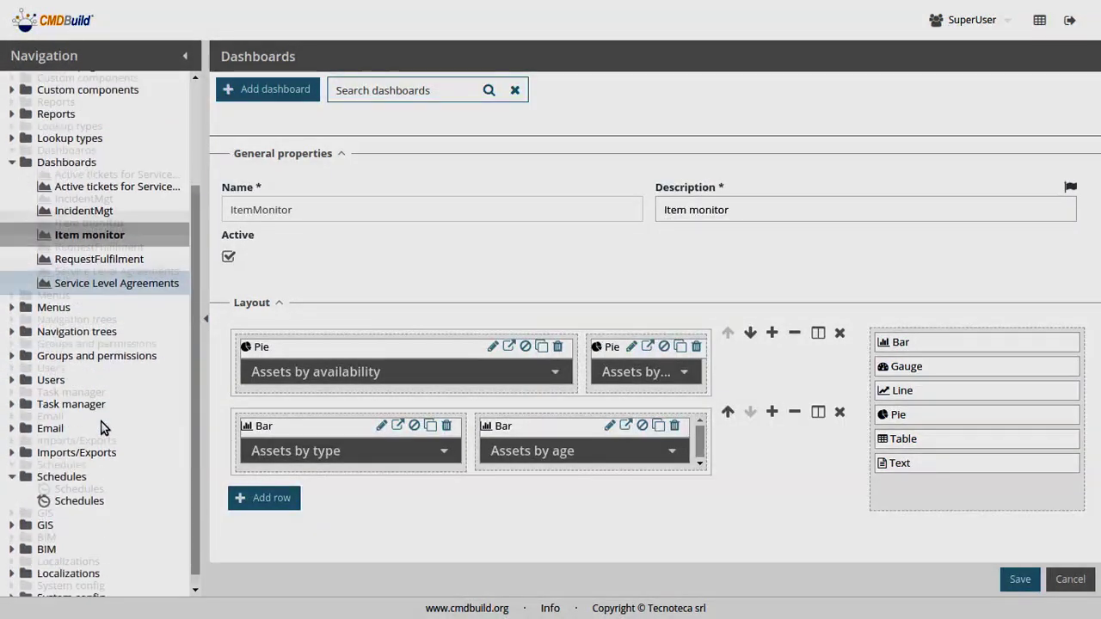
{"action": "left_click", "coordinate": [98, 585]}
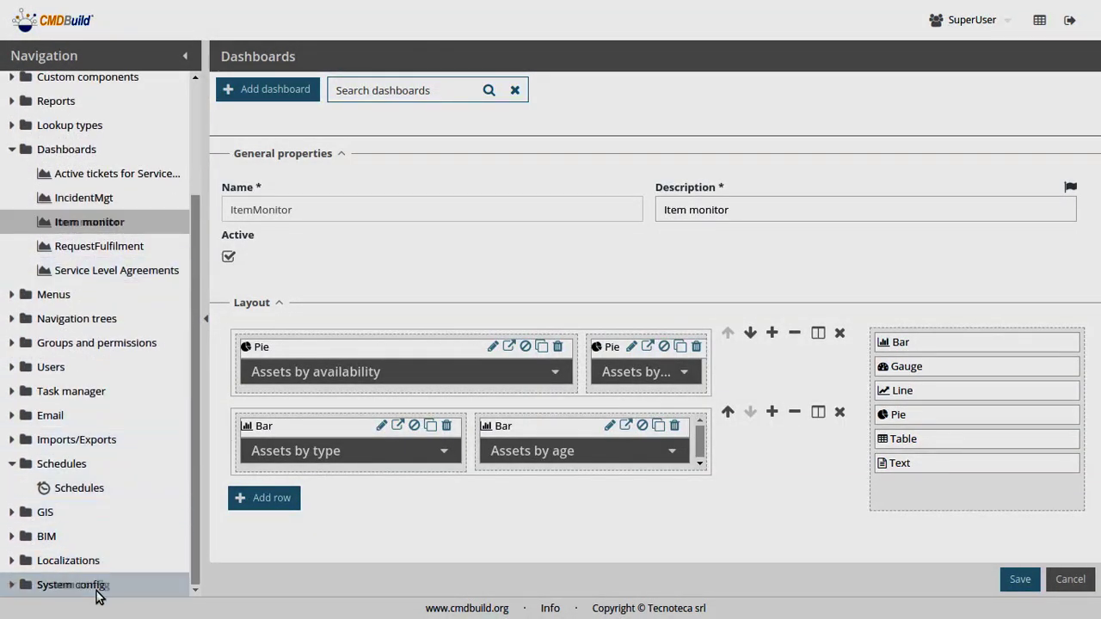
{"action": "left_click", "coordinate": [14, 584]}
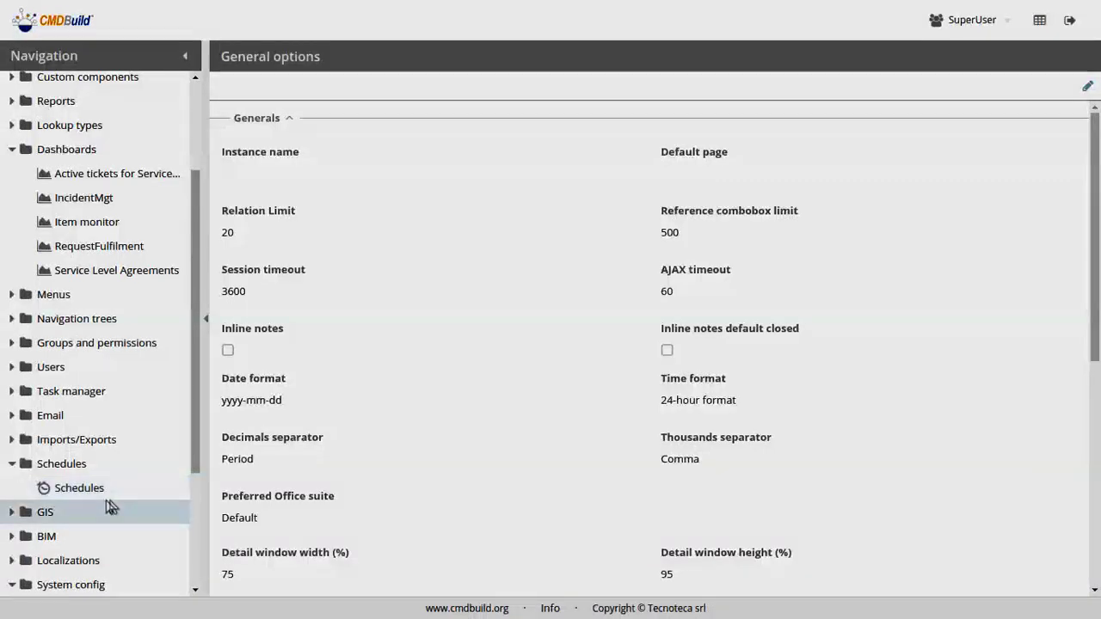
{"action": "scroll", "coordinate": [99, 525], "scroll_direction": "down", "scroll_amount": 3}
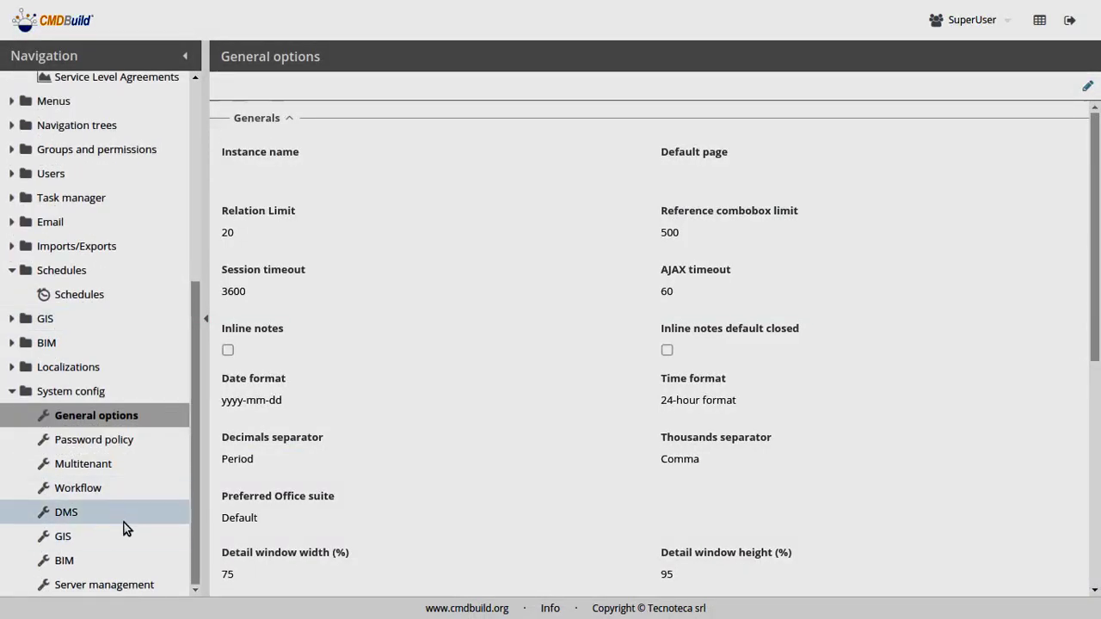
{"action": "left_click", "coordinate": [123, 584]}
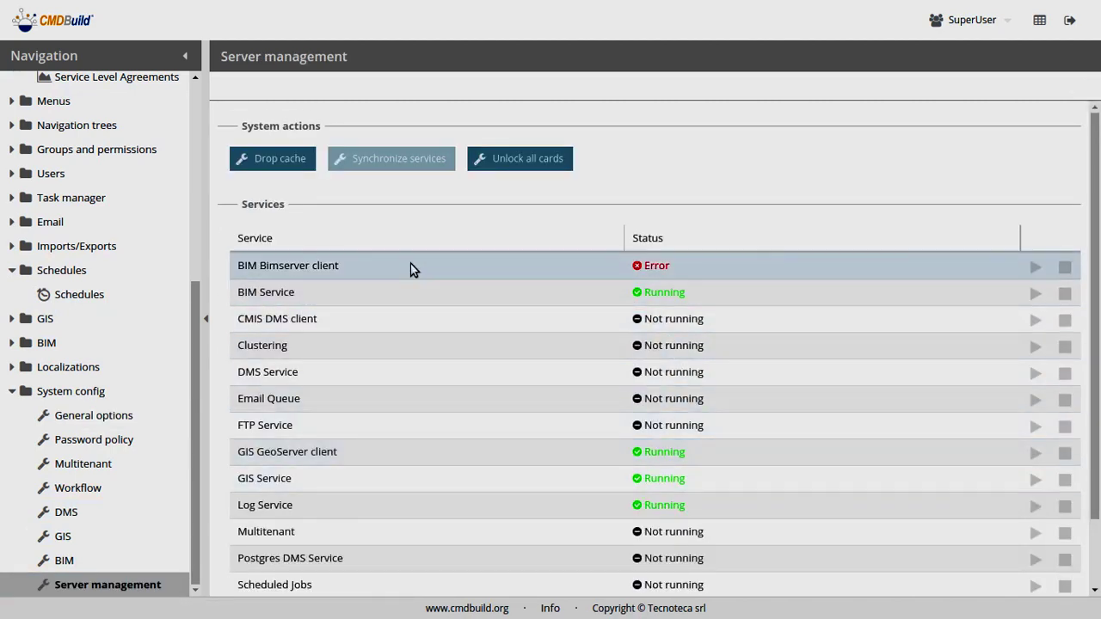
Examine the status of every service in the services list, from BIM Bimserver client to Workflow Engine
{"action": "left_click", "coordinate": [419, 301]}
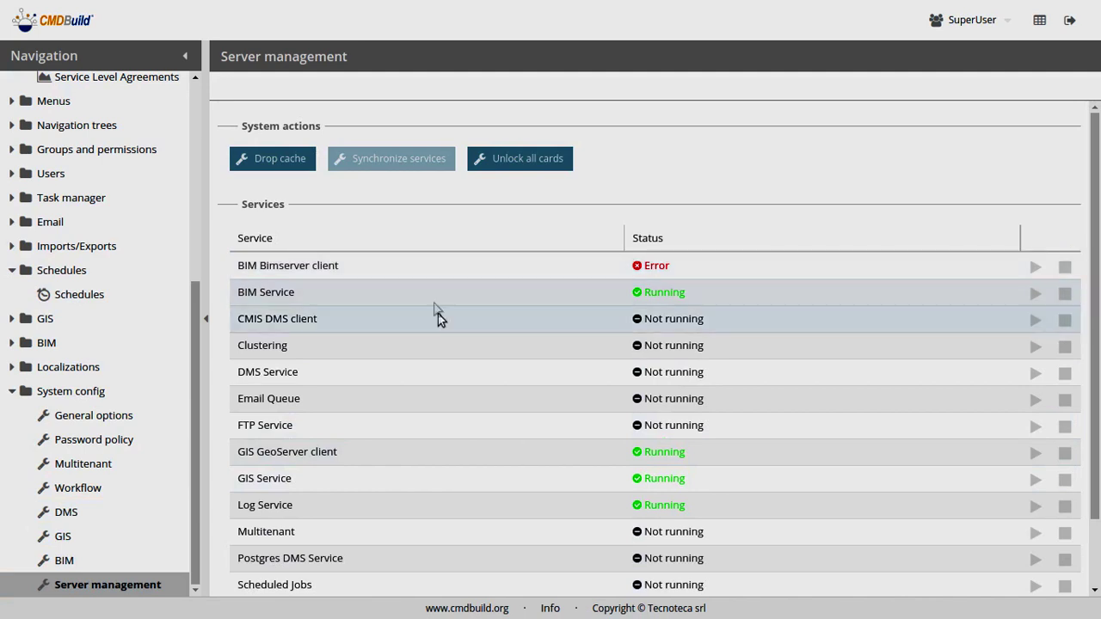
{"action": "left_click", "coordinate": [646, 269]}
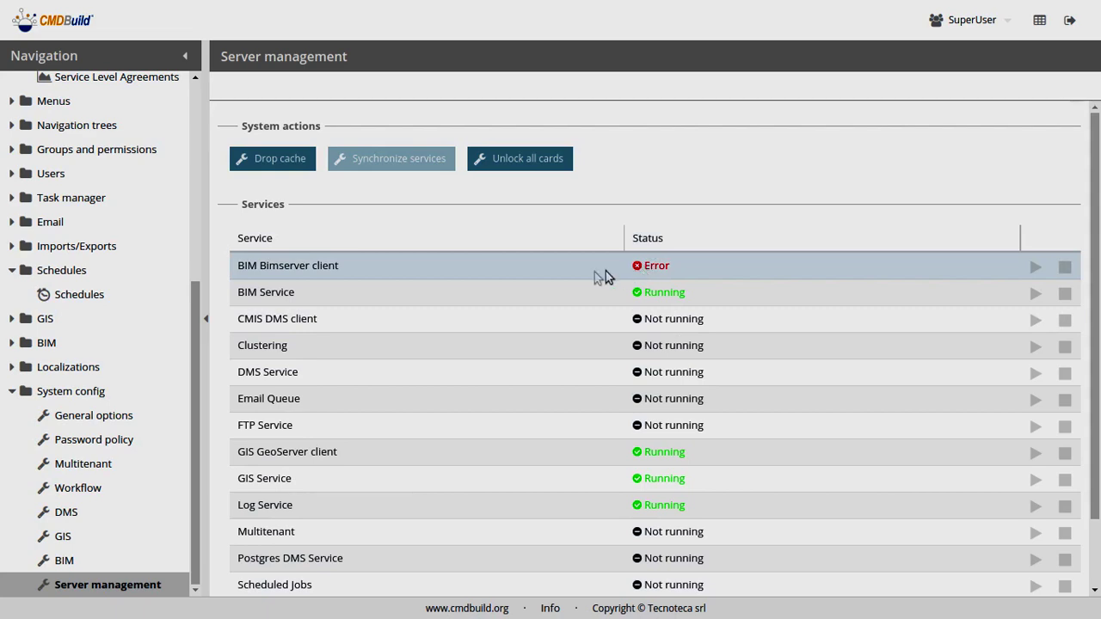
{"action": "scroll", "coordinate": [544, 392], "scroll_direction": "down", "scroll_amount": 2}
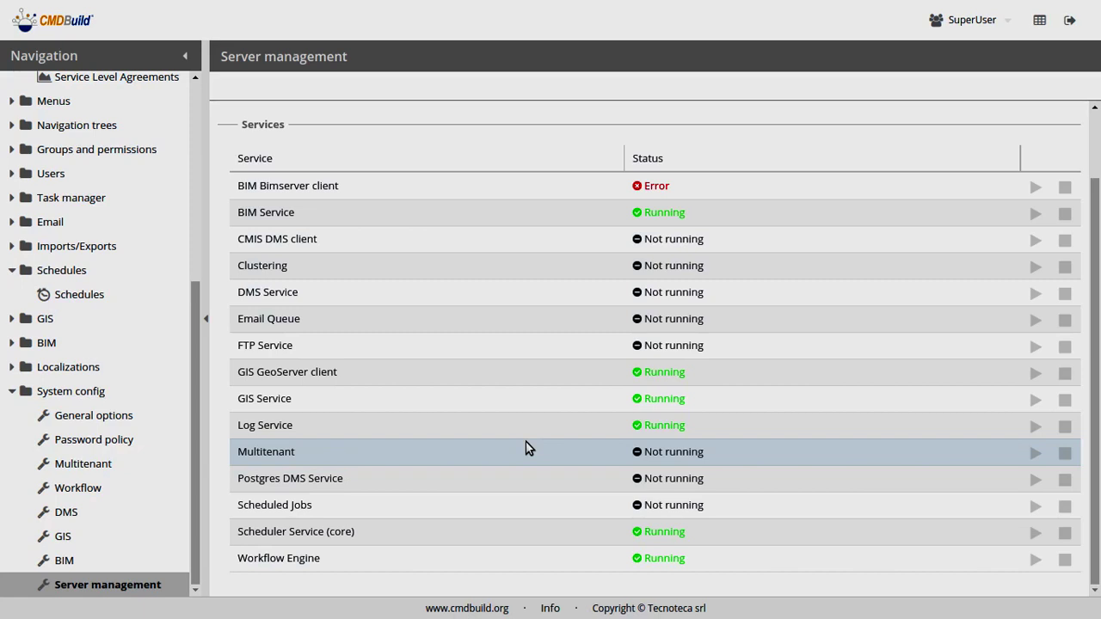
{"action": "scroll", "coordinate": [526, 447], "scroll_direction": "up", "scroll_amount": 2}
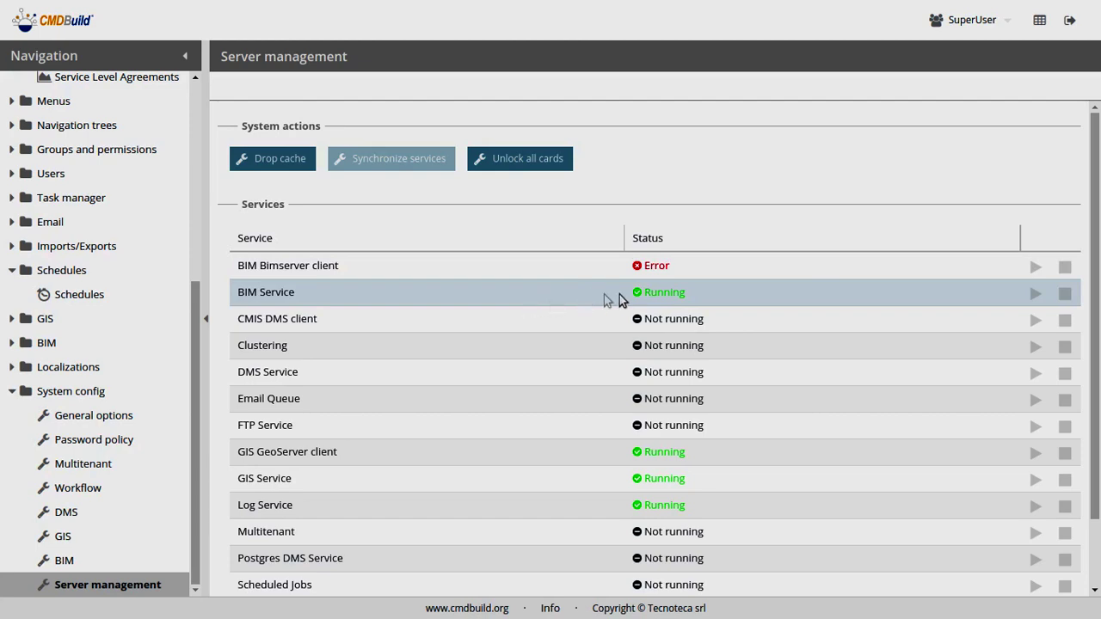
{"action": "scroll", "coordinate": [569, 413], "scroll_direction": "down", "scroll_amount": 2}
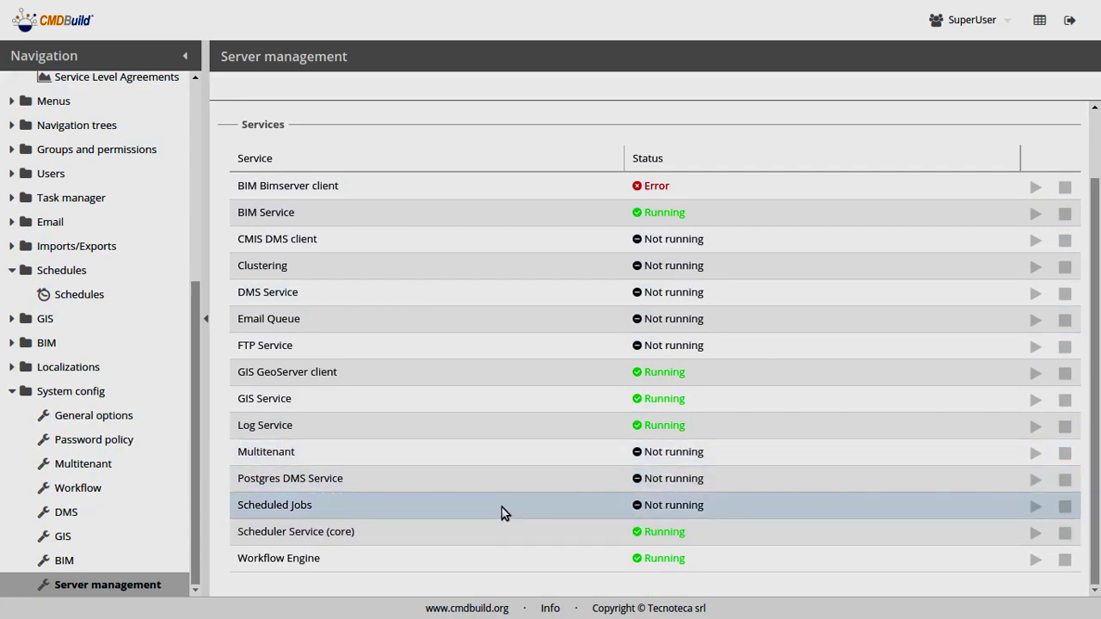
{"action": "scroll", "coordinate": [516, 507], "scroll_direction": "up", "scroll_amount": 2}
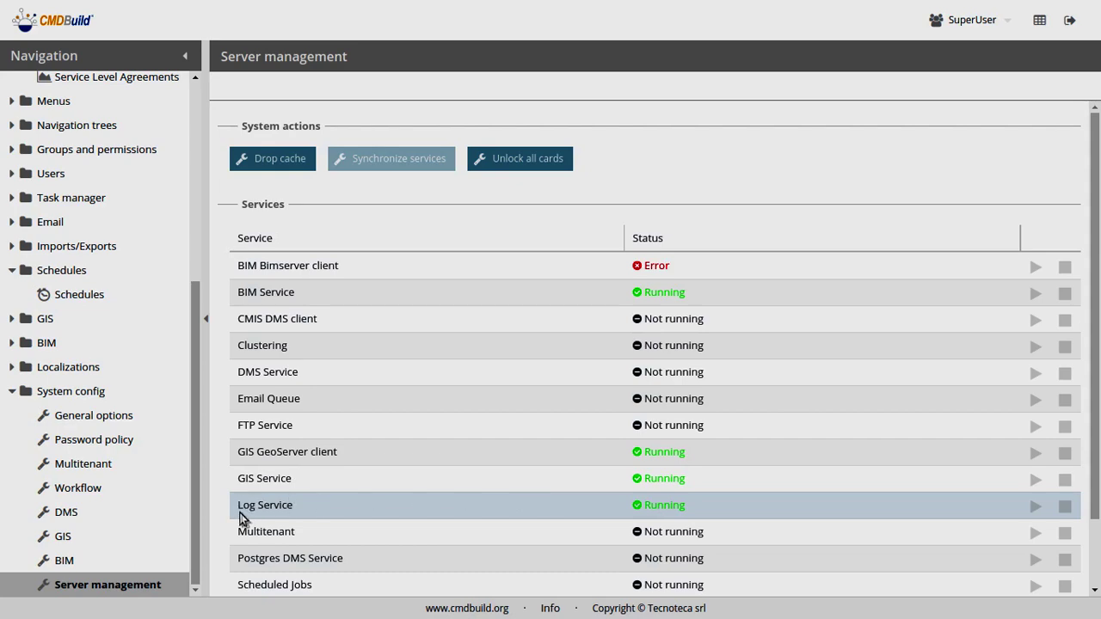
Open the system's password policy for editing and switch off Different from previous password
{"action": "left_click", "coordinate": [105, 442]}
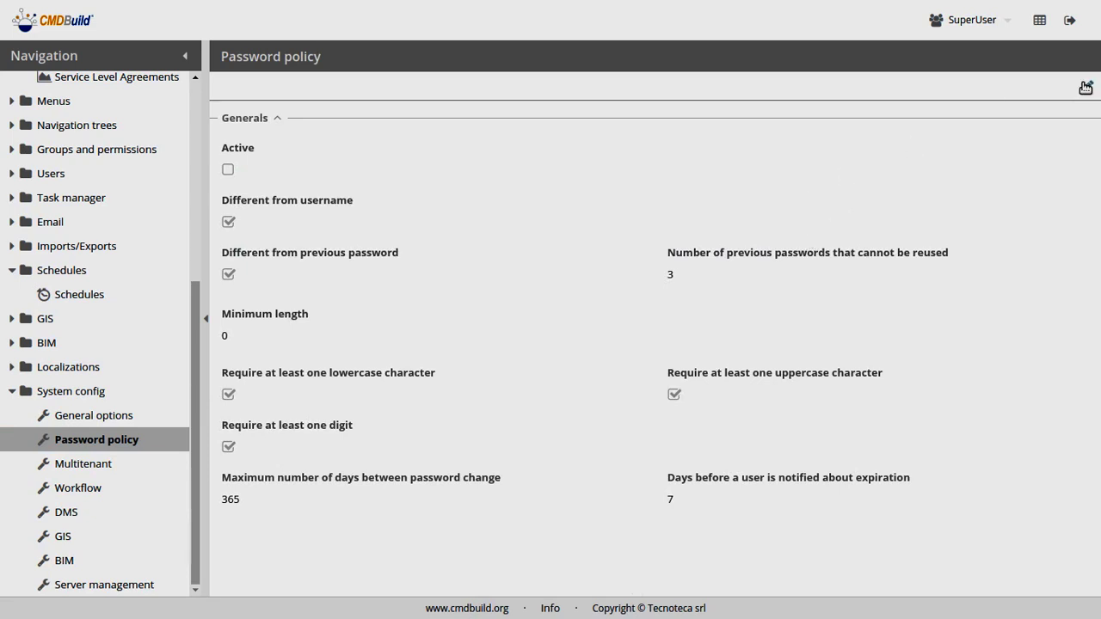
{"action": "left_click", "coordinate": [1087, 86]}
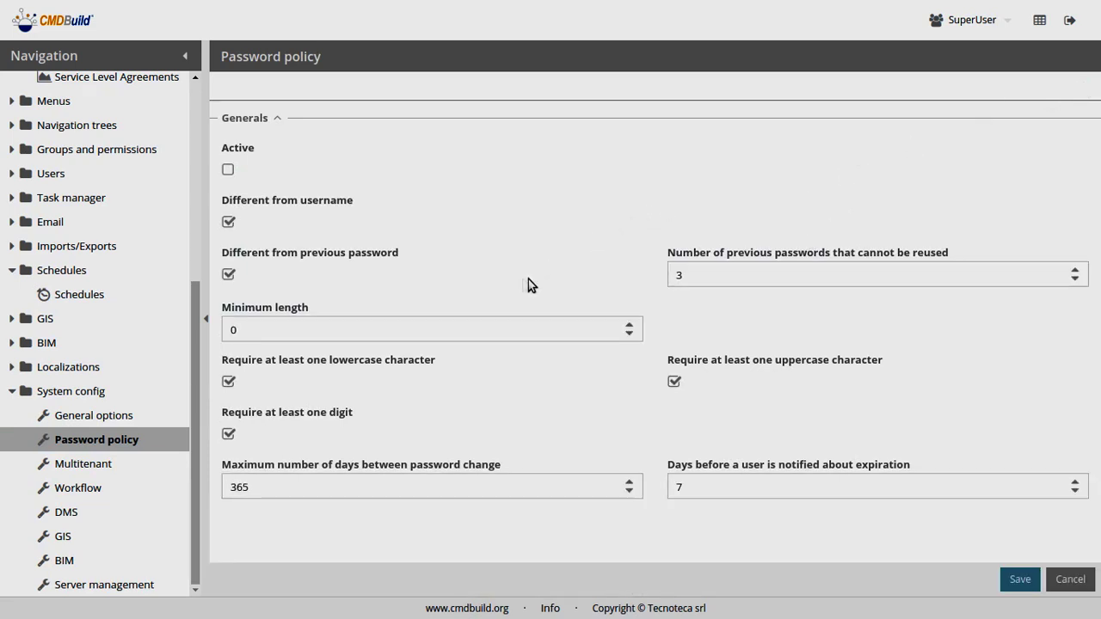
{"action": "left_click", "coordinate": [228, 169]}
{"action": "left_click", "coordinate": [817, 272]}
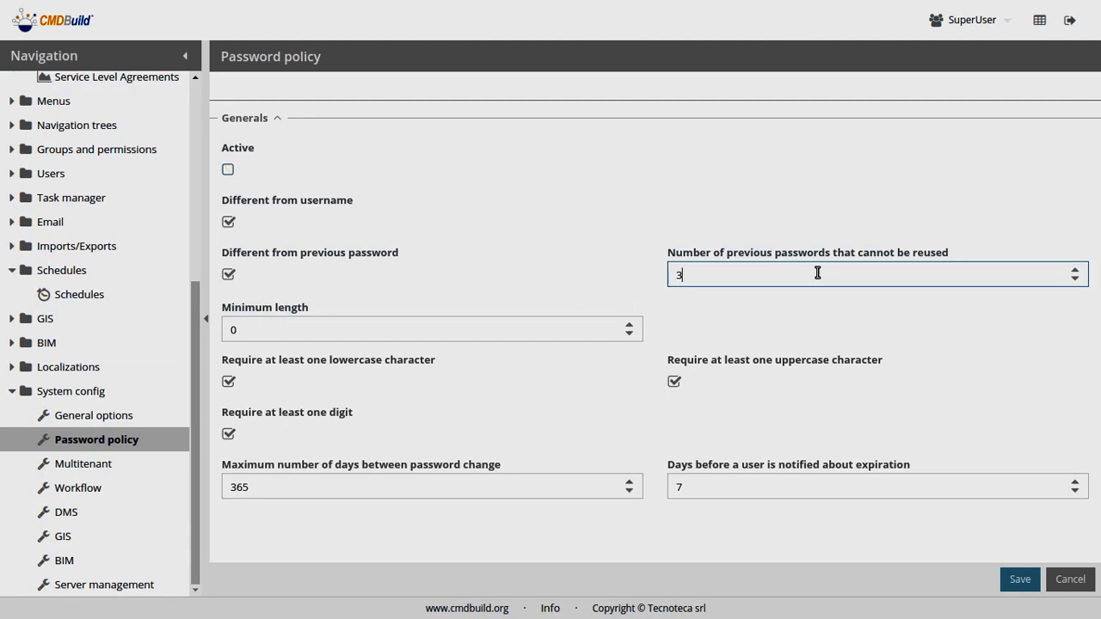
{"action": "left_click_drag", "start_coordinate": [826, 252], "coordinate": [924, 257]}
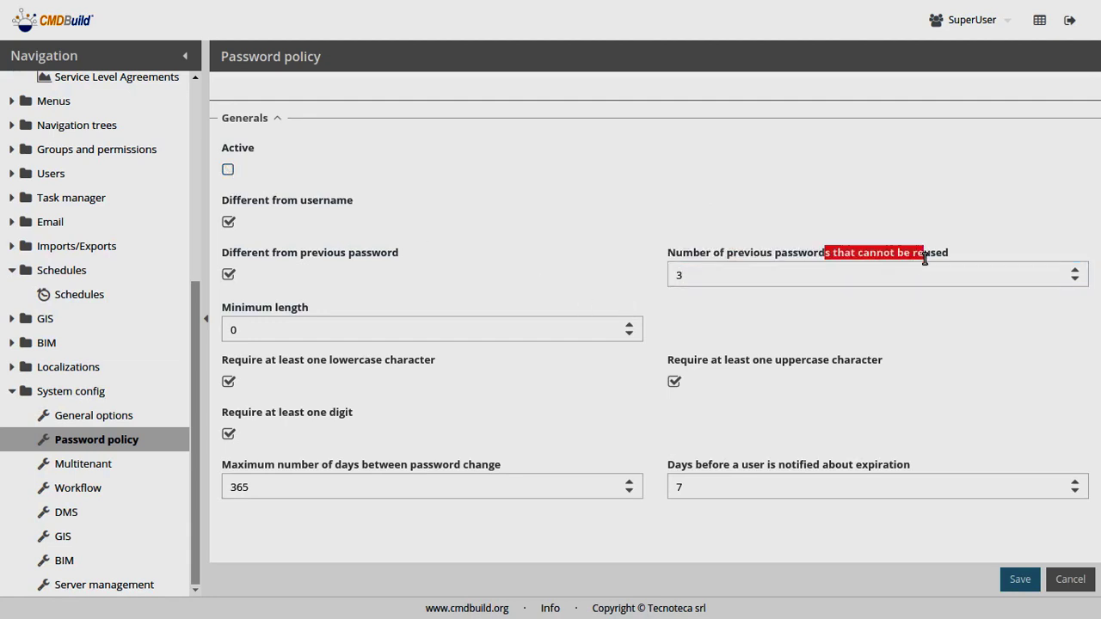
{"action": "left_click", "coordinate": [862, 272]}
{"action": "left_click", "coordinate": [619, 259]}
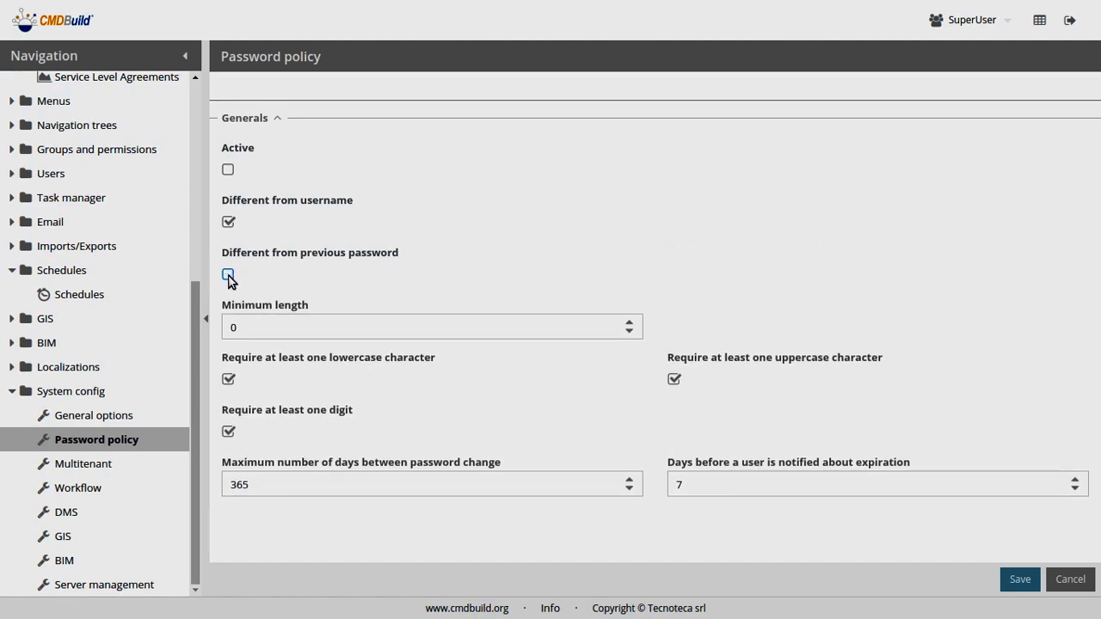
Try toggling the different-from-username, lowercase and uppercase requirements, keeping them enabled, and review the maximum days between password changes
{"action": "left_click", "coordinate": [227, 222]}
{"action": "left_click", "coordinate": [228, 222]}
{"action": "left_click", "coordinate": [227, 380]}
{"action": "left_click", "coordinate": [228, 379]}
{"action": "left_click", "coordinate": [674, 380]}
{"action": "left_click", "coordinate": [343, 485]}
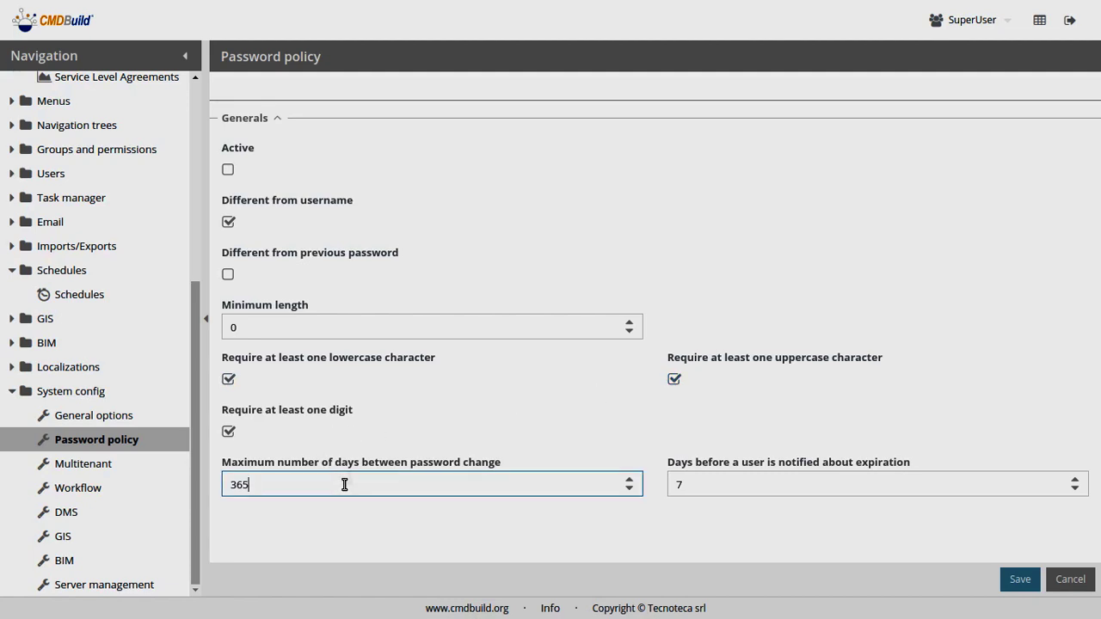
{"action": "left_click", "coordinate": [426, 433]}
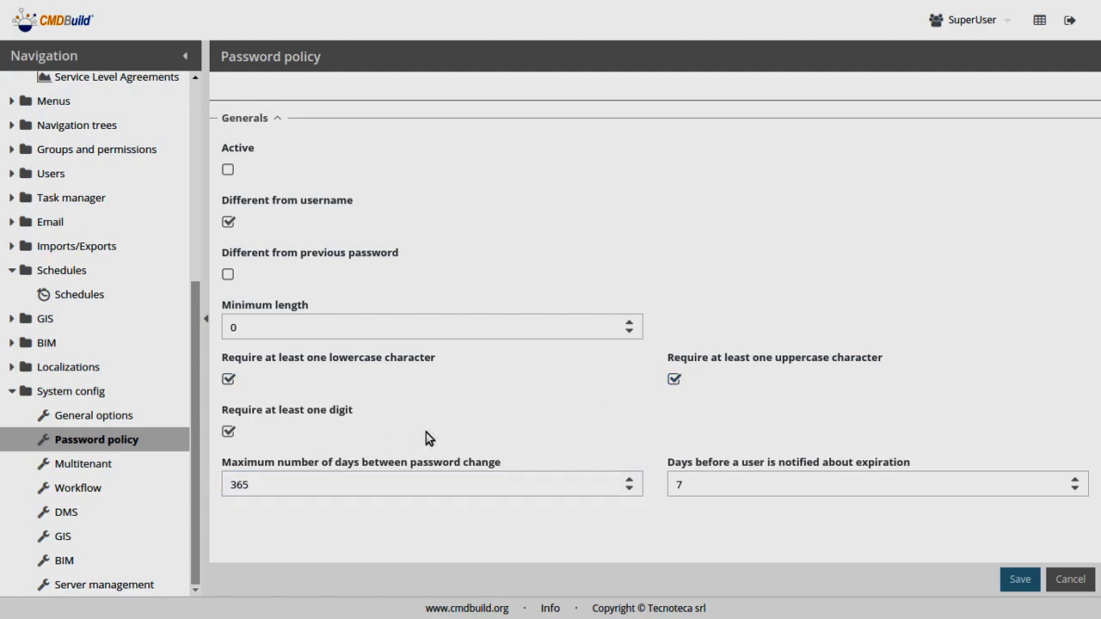
Set the days before a user is notified about expiration to 9 and save the password policy
{"action": "left_click", "coordinate": [788, 487]}
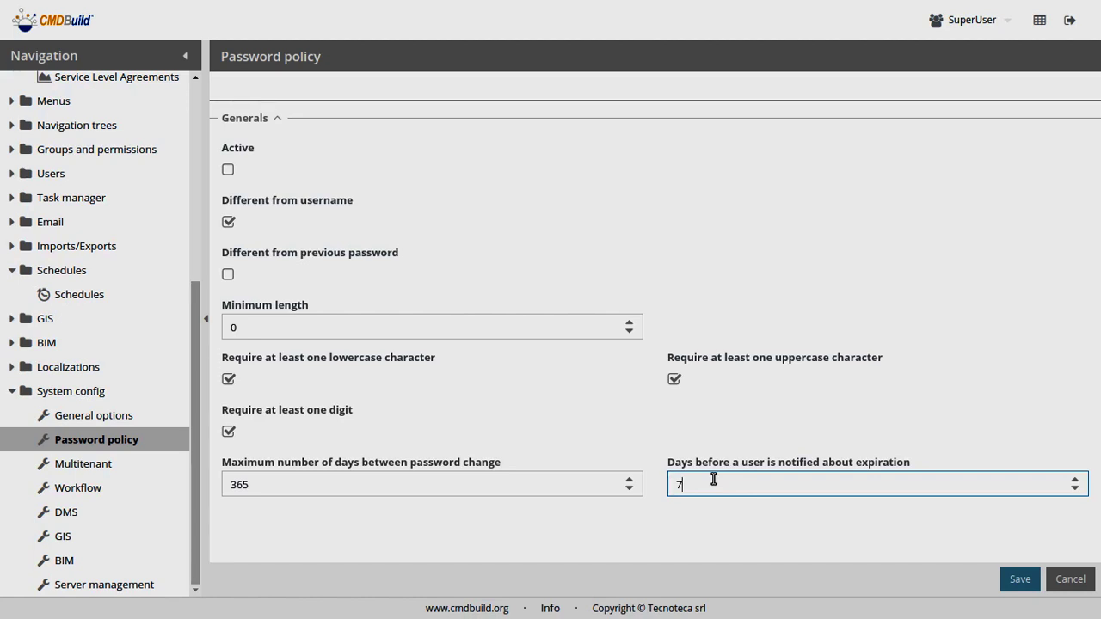
{"action": "key", "text": "BackSpace"}
{"action": "type", "text": "11"}
{"action": "key", "text": "BackSpace"}
{"action": "key", "text": "BackSpace"}
{"action": "type", "text": "9"}
{"action": "left_click", "coordinate": [794, 443]}
{"action": "left_click", "coordinate": [1019, 579]}
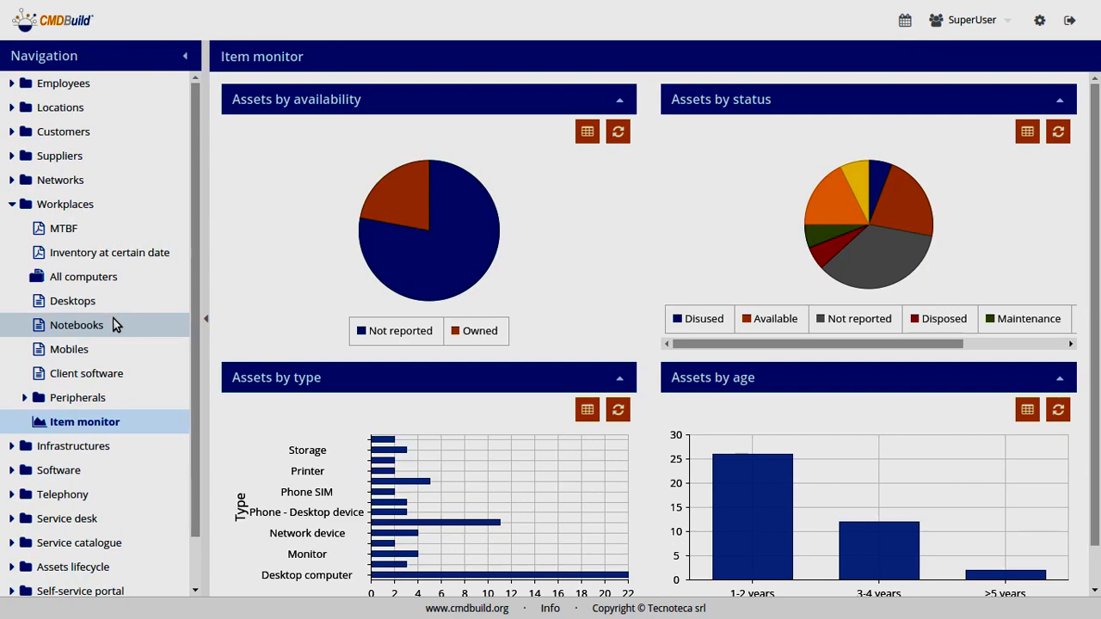
Open the Internal employees cards in the Employees folder and start a new filter
{"action": "left_click", "coordinate": [12, 83]}
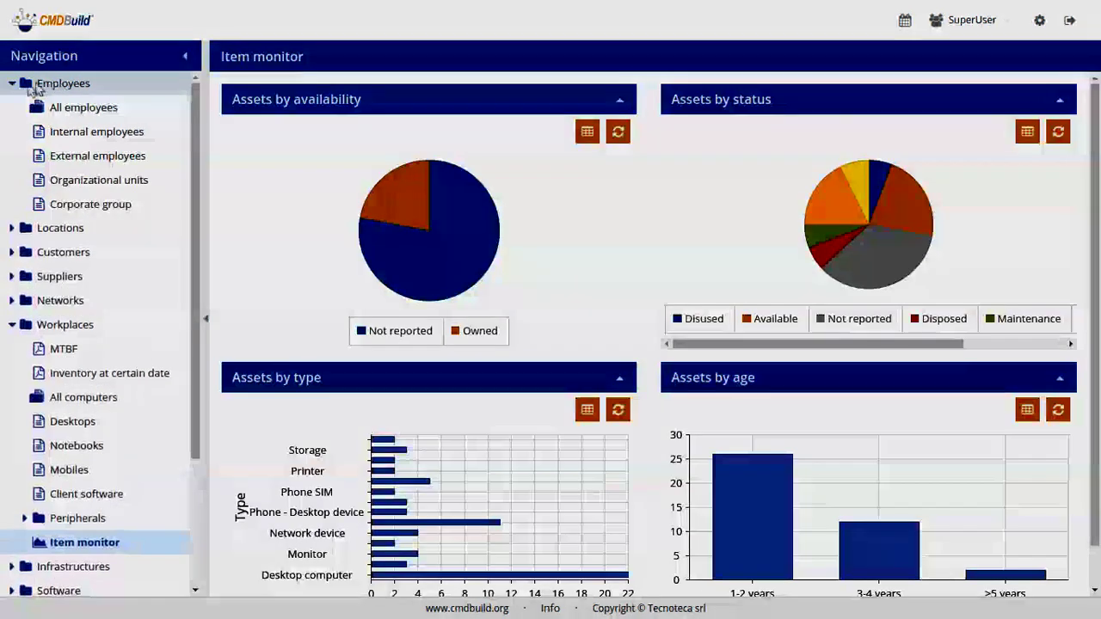
{"action": "left_click", "coordinate": [95, 134]}
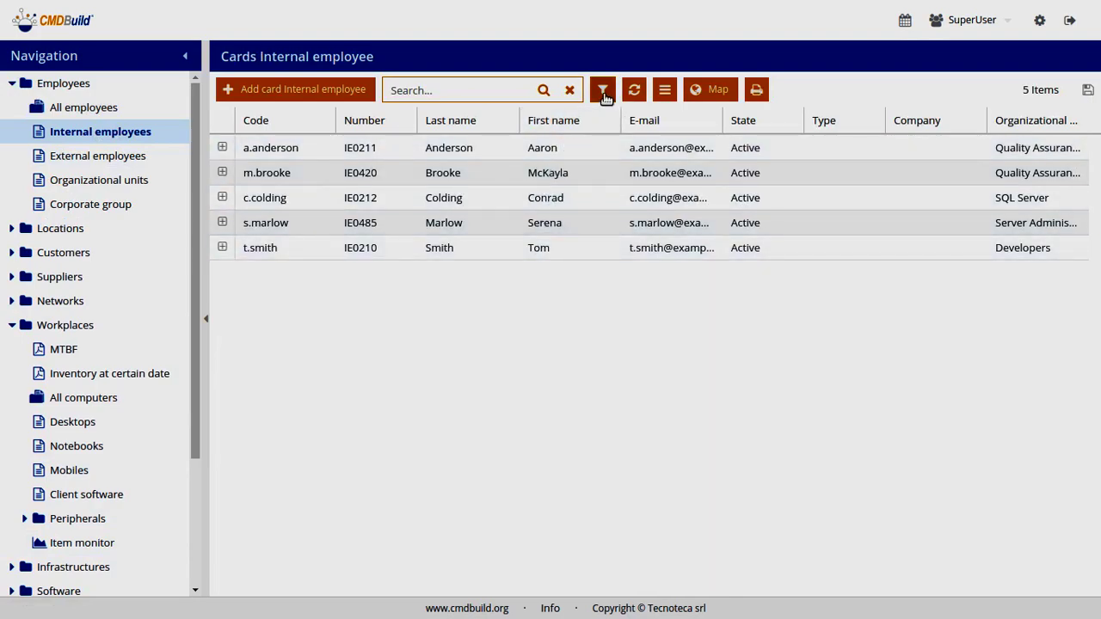
{"action": "left_click", "coordinate": [605, 93]}
Add an attribute condition to the filter with State Equals Active
{"action": "left_click", "coordinate": [329, 167]}
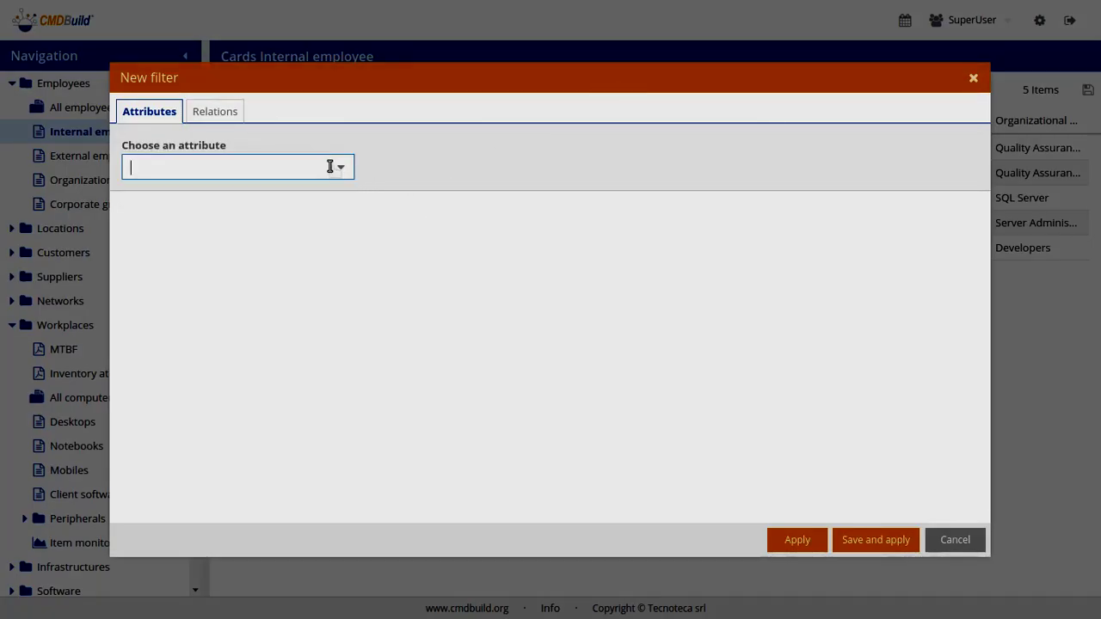
{"action": "left_click", "coordinate": [339, 166]}
{"action": "scroll", "coordinate": [290, 307], "scroll_direction": "down", "scroll_amount": 2}
{"action": "scroll", "coordinate": [292, 308], "scroll_direction": "up", "scroll_amount": 2}
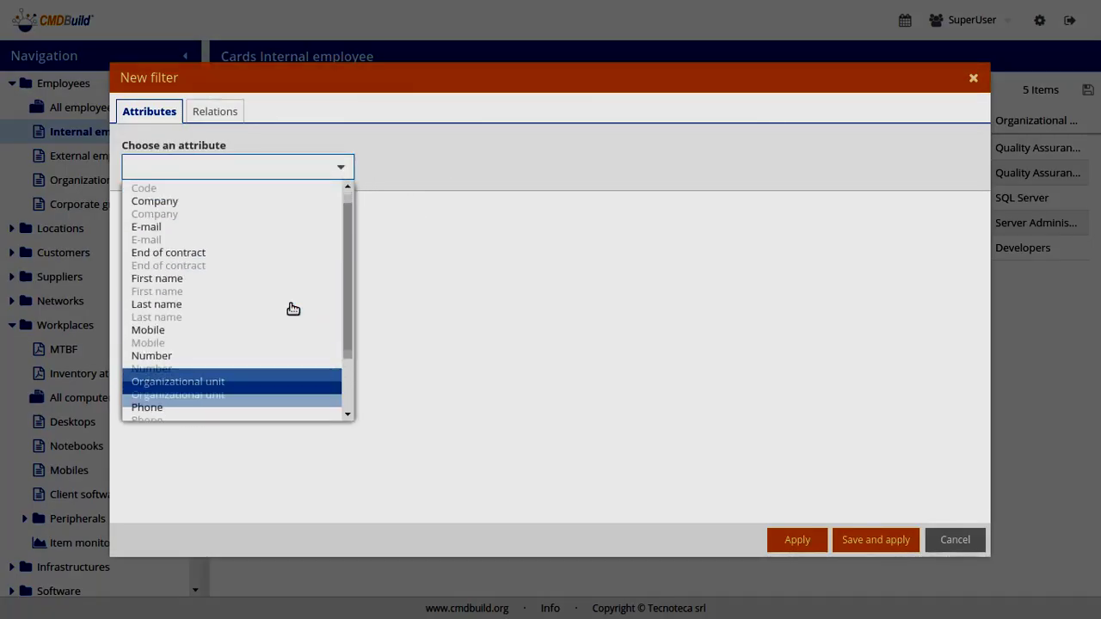
{"action": "scroll", "coordinate": [292, 308], "scroll_direction": "down", "scroll_amount": 2}
{"action": "left_click", "coordinate": [270, 381]}
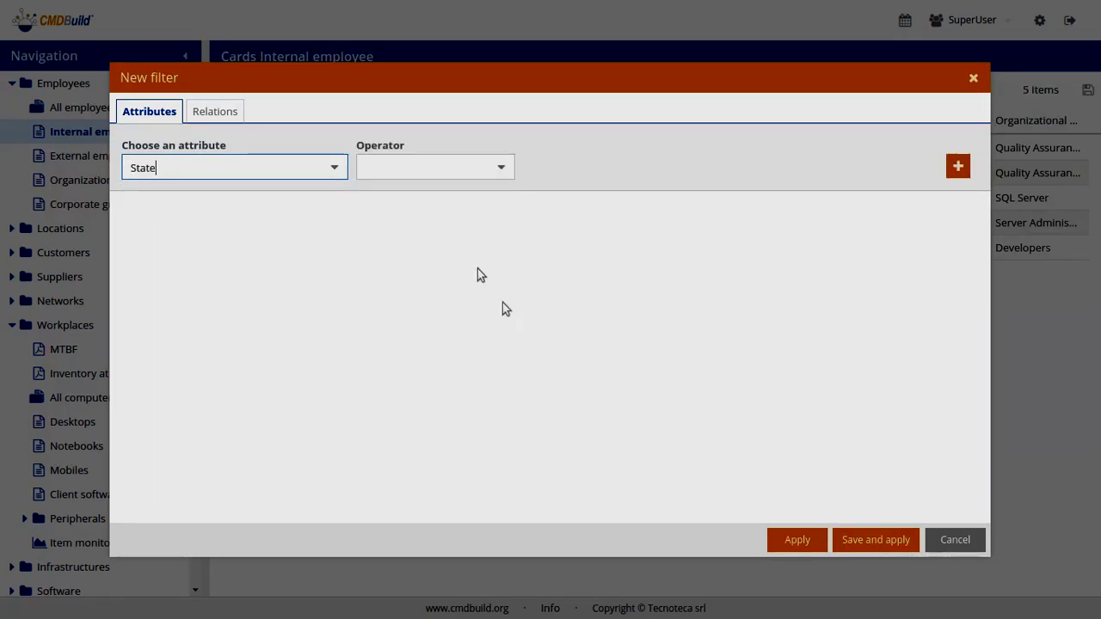
{"action": "left_click", "coordinate": [501, 167]}
{"action": "left_click", "coordinate": [454, 190]}
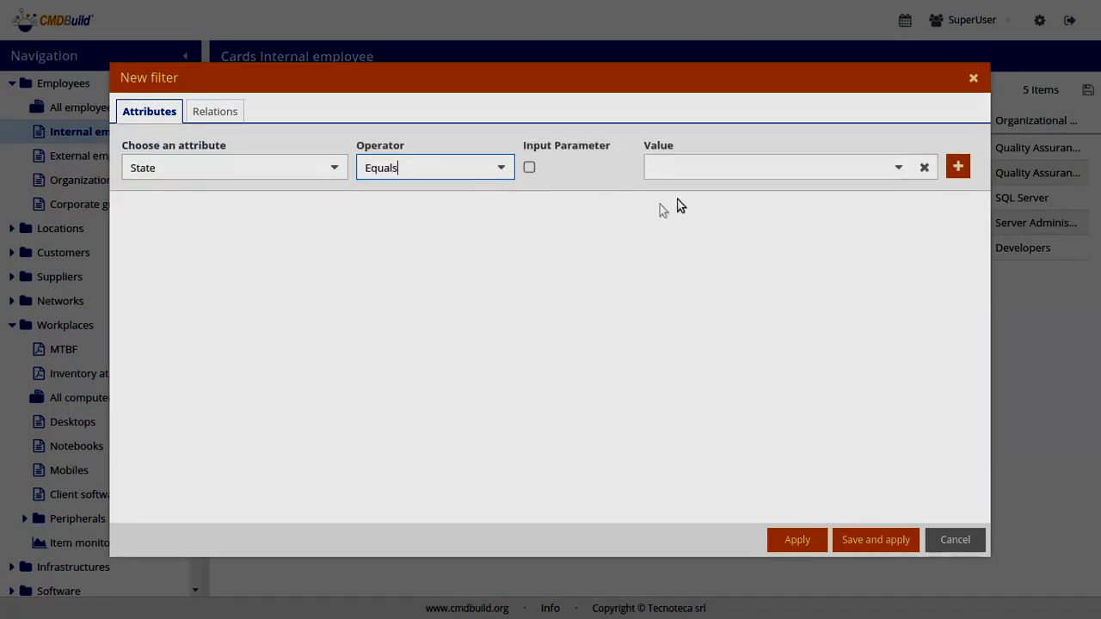
{"action": "left_click", "coordinate": [793, 167]}
{"action": "left_click", "coordinate": [898, 167]}
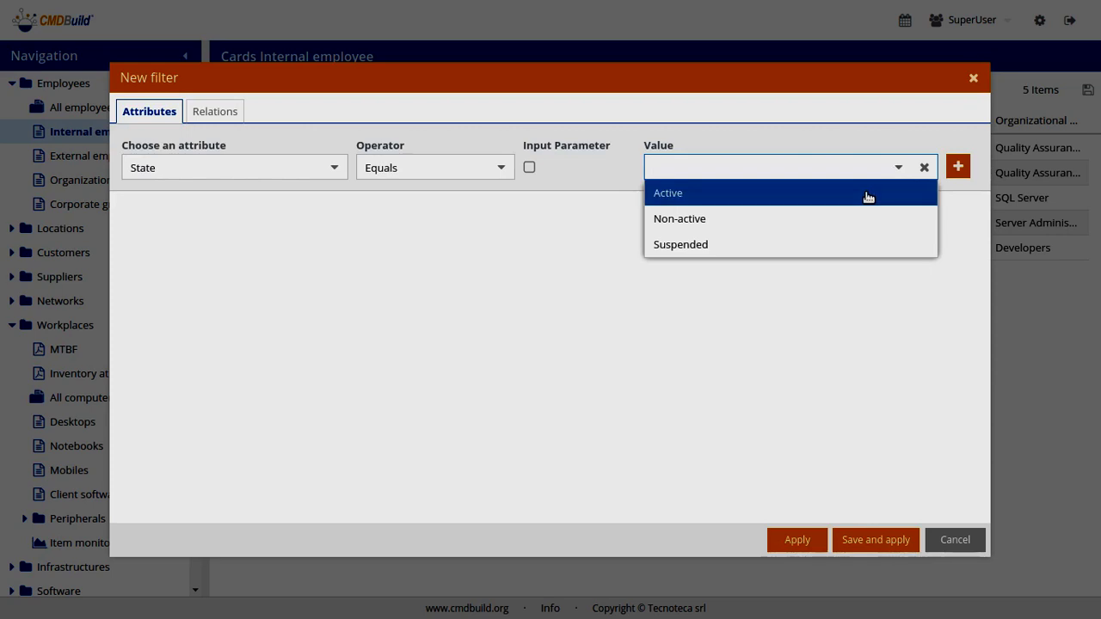
{"action": "left_click", "coordinate": [867, 197]}
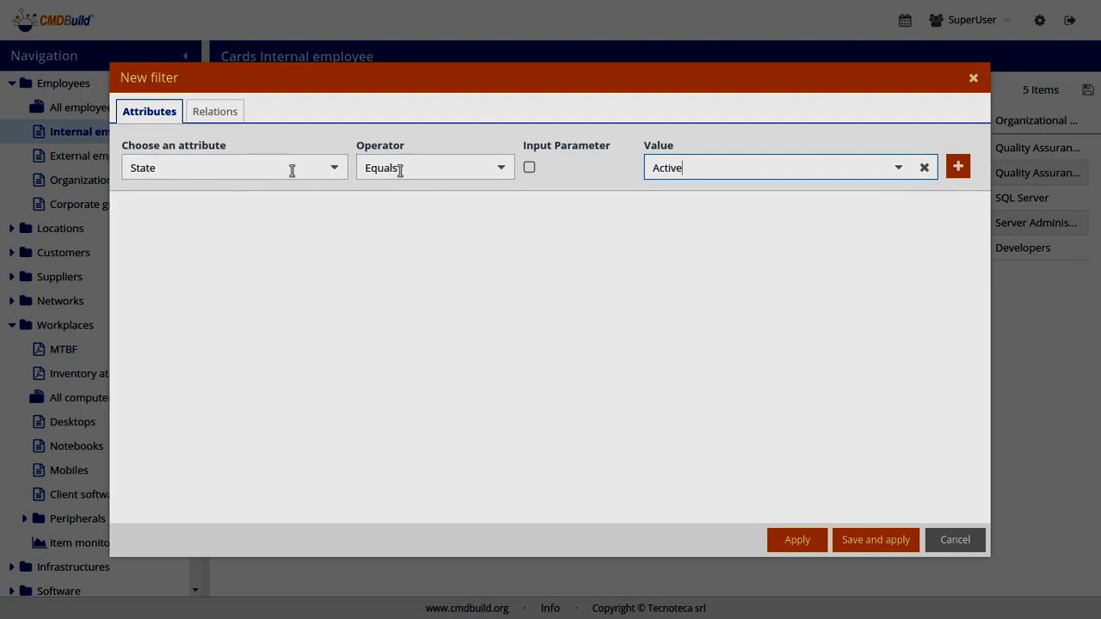
{"action": "left_click", "coordinate": [957, 167]}
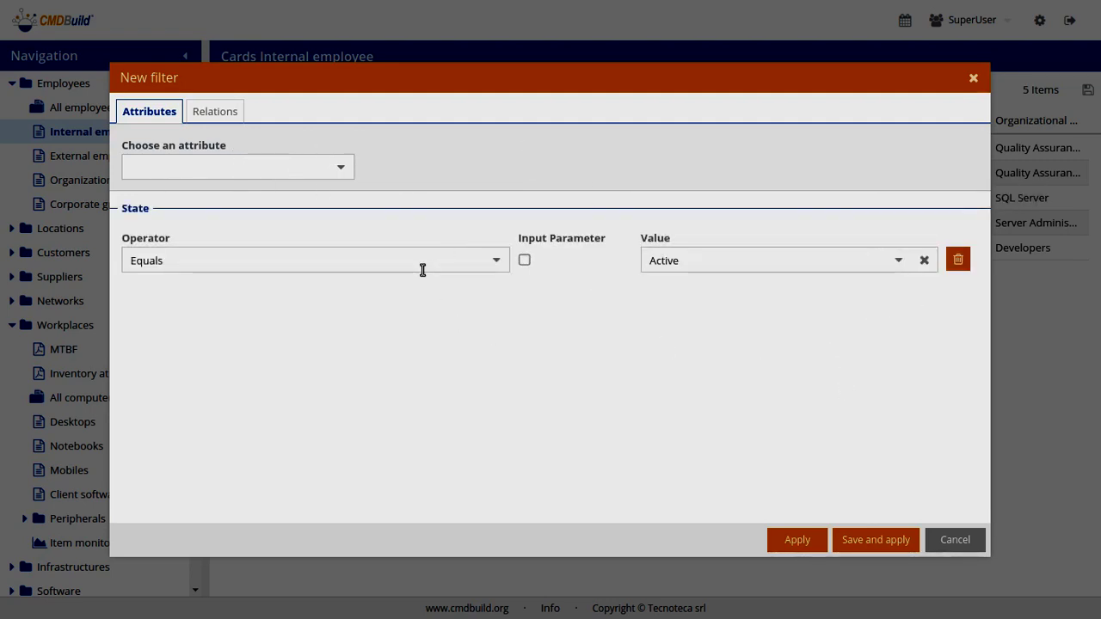
Save and apply the filter under the name state, and star it in the list of saved filters
{"action": "left_click", "coordinate": [881, 541]}
{"action": "triple_click", "coordinate": [531, 321]}
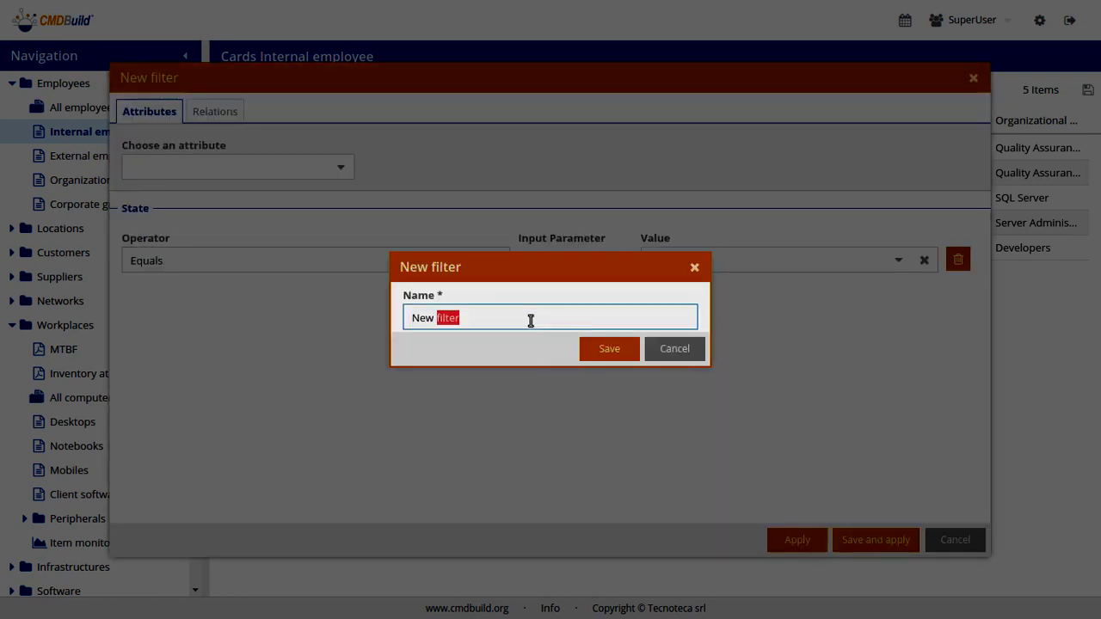
{"action": "key", "text": "ctrl+s"}
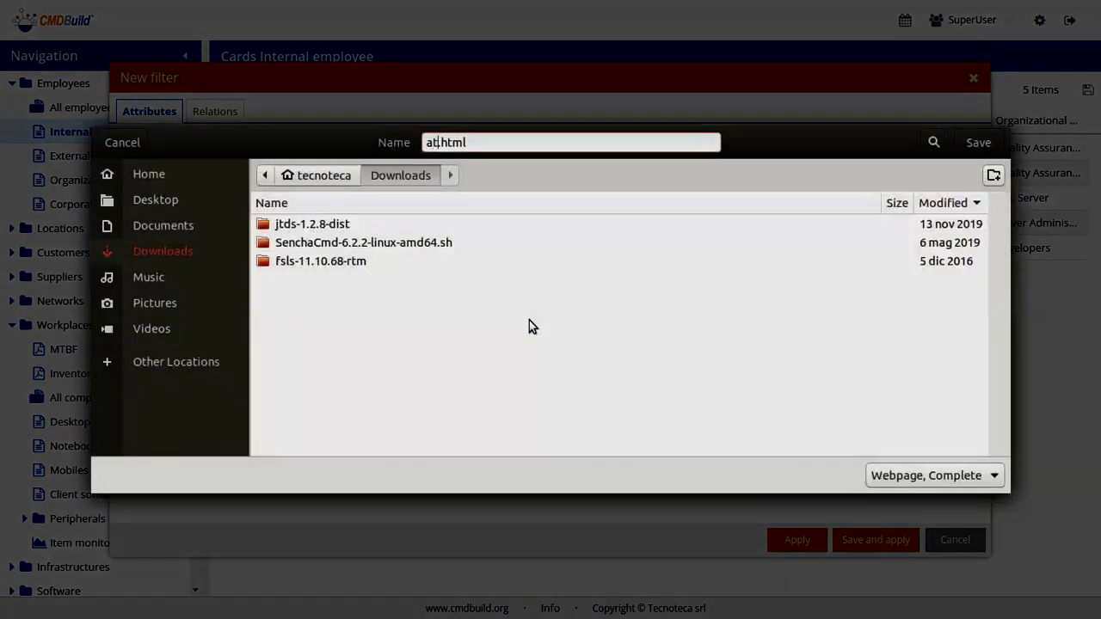
{"action": "key", "text": "Escape"}
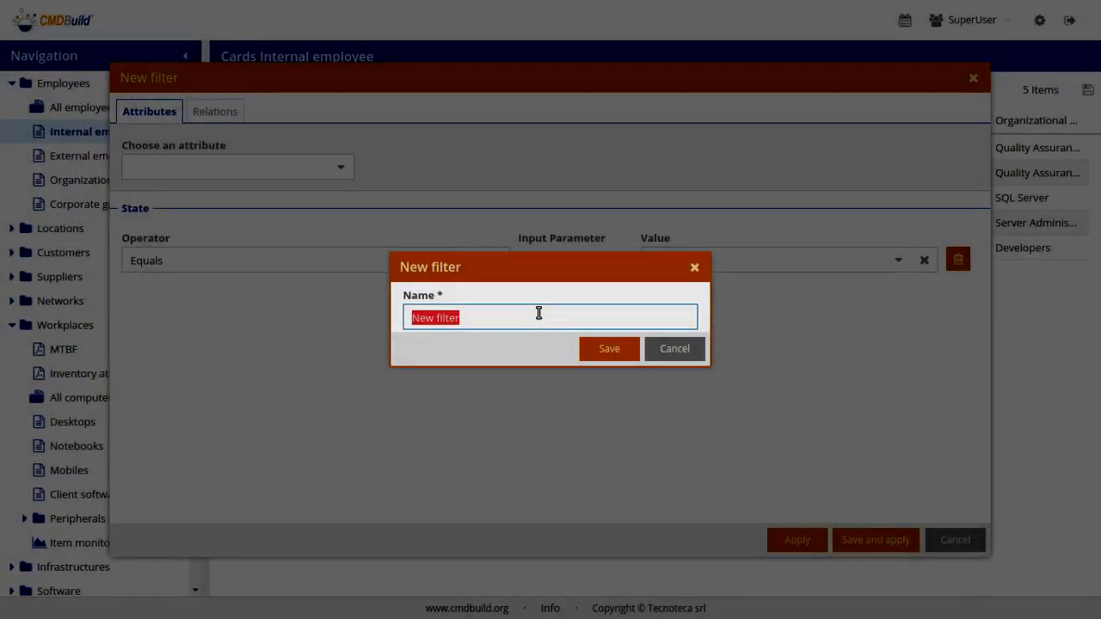
{"action": "type", "text": "statte"}
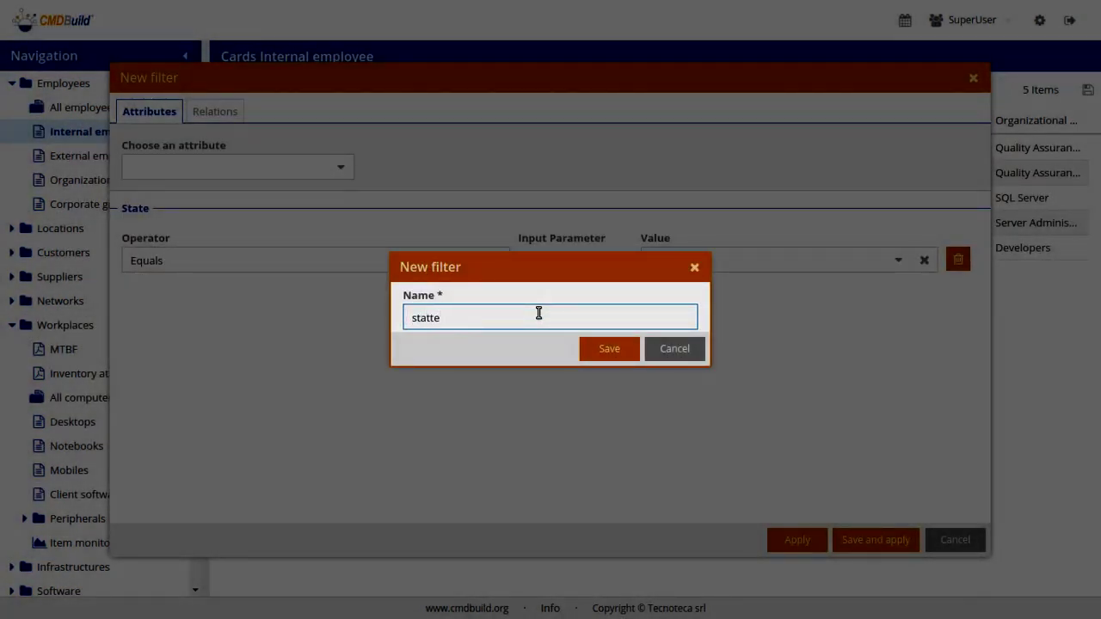
{"action": "key", "text": "BackSpace"}
{"action": "key", "text": "BackSpace"}
{"action": "type", "text": "e"}
{"action": "left_click", "coordinate": [594, 349]}
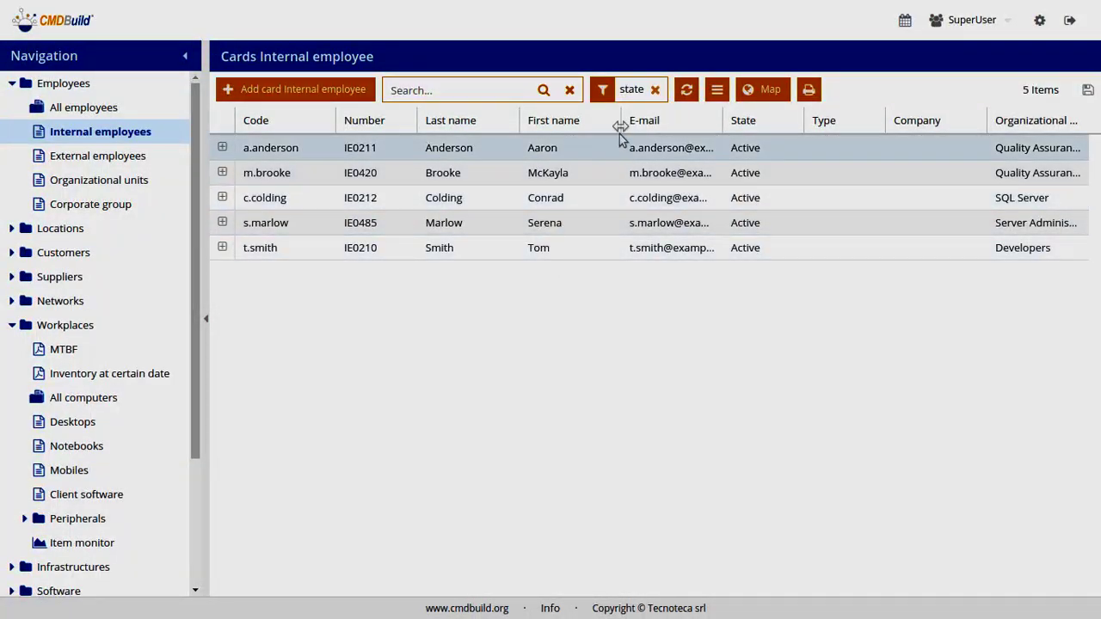
{"action": "left_click", "coordinate": [613, 93]}
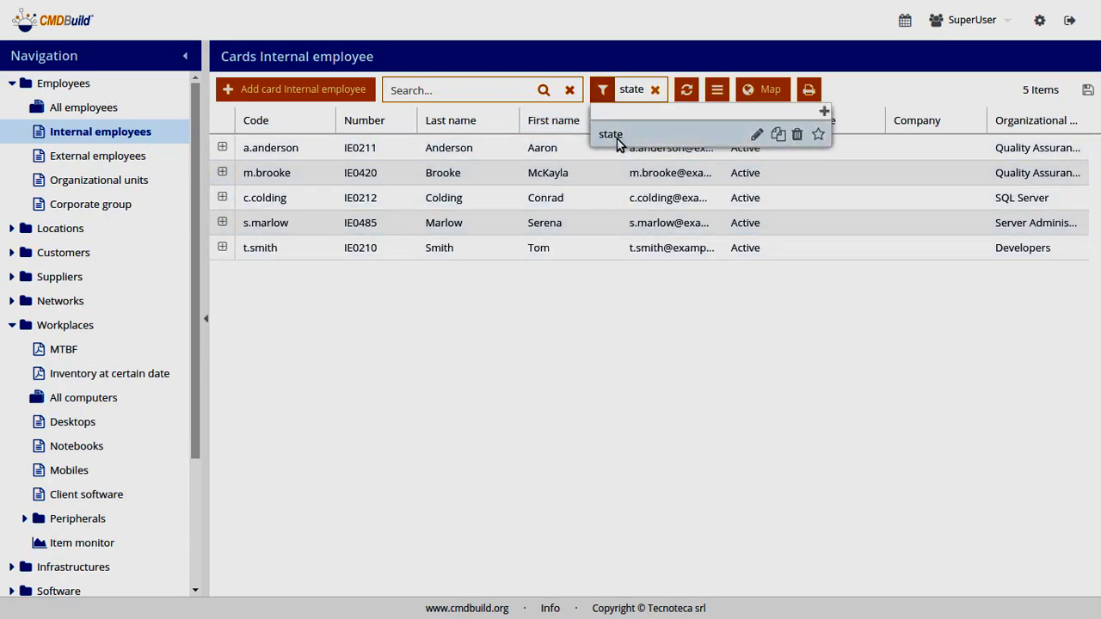
{"action": "left_click", "coordinate": [820, 138]}
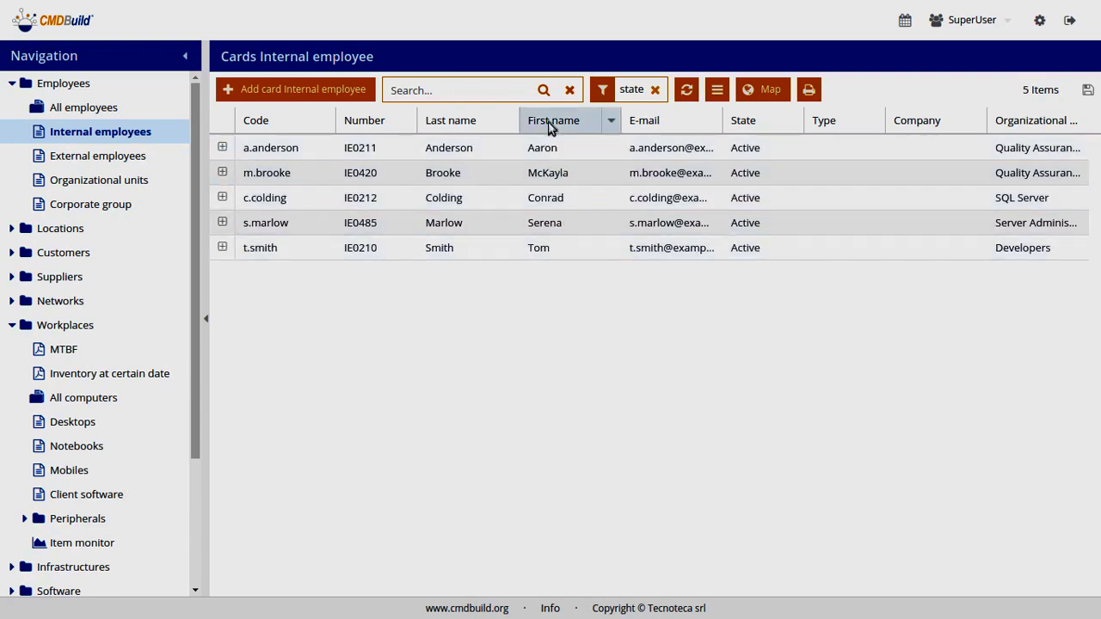
Reorder the grid columns so First name precedes Last name, E-mail follows State, and Code sits between Last name and State
{"action": "left_click_drag", "start_coordinate": [551, 125], "coordinate": [440, 129]}
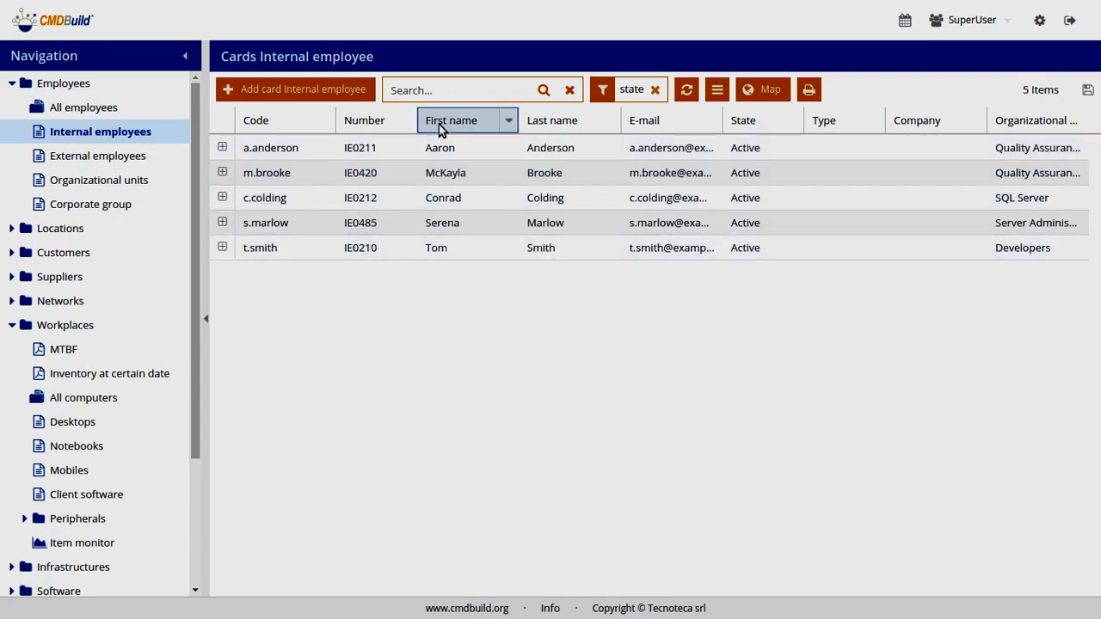
{"action": "left_click_drag", "start_coordinate": [627, 126], "coordinate": [785, 115]}
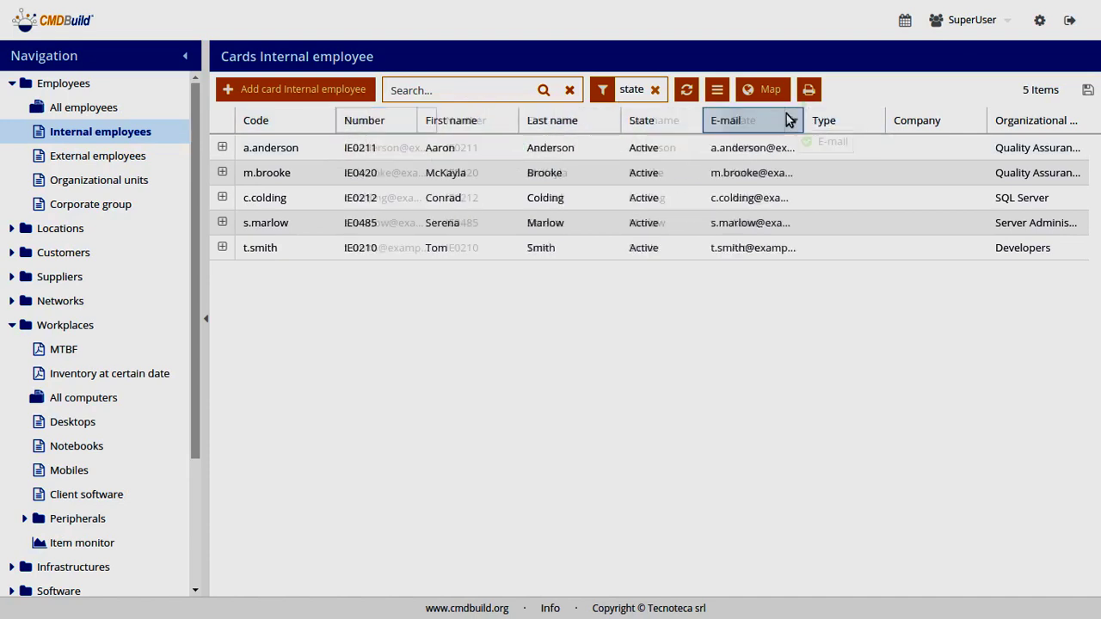
{"action": "left_click_drag", "start_coordinate": [295, 121], "coordinate": [636, 122]}
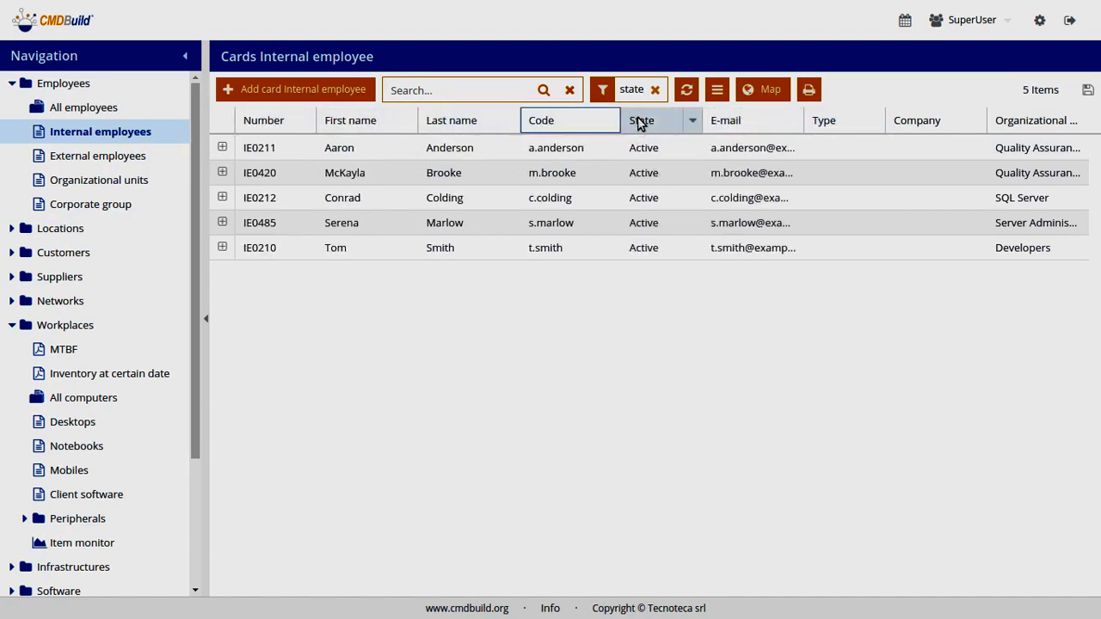
Narrow the Number and First name columns and save the grid preferences, and also narrow the Last name column
{"action": "left_click_drag", "start_coordinate": [317, 121], "coordinate": [286, 121]}
{"action": "left_click_drag", "start_coordinate": [416, 121], "coordinate": [351, 120]}
{"action": "left_click", "coordinate": [1087, 89]}
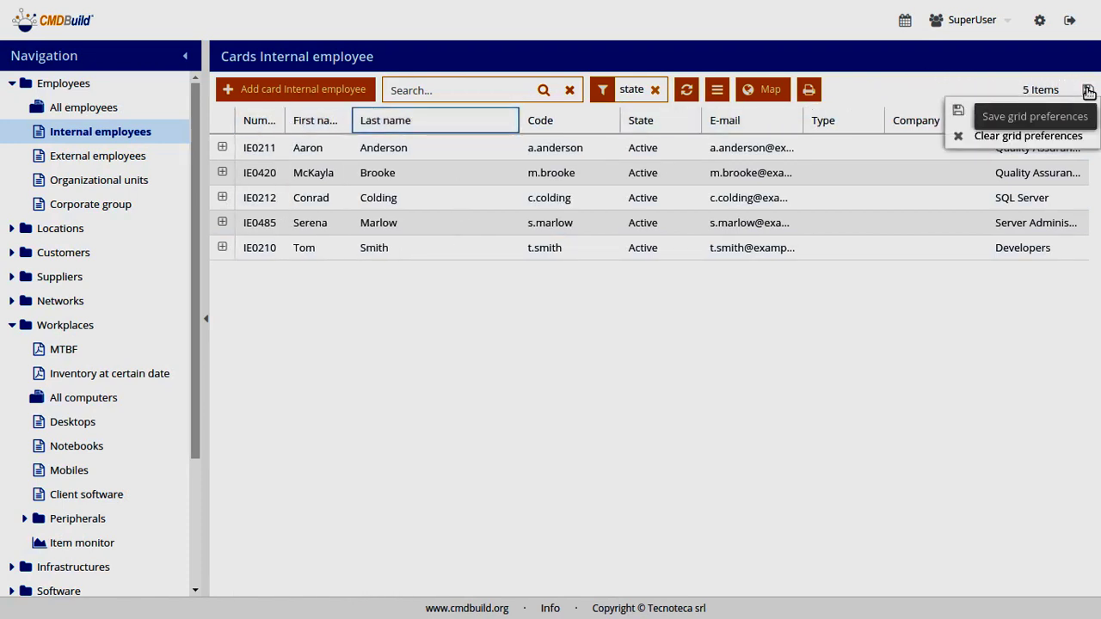
{"action": "left_click", "coordinate": [1032, 110]}
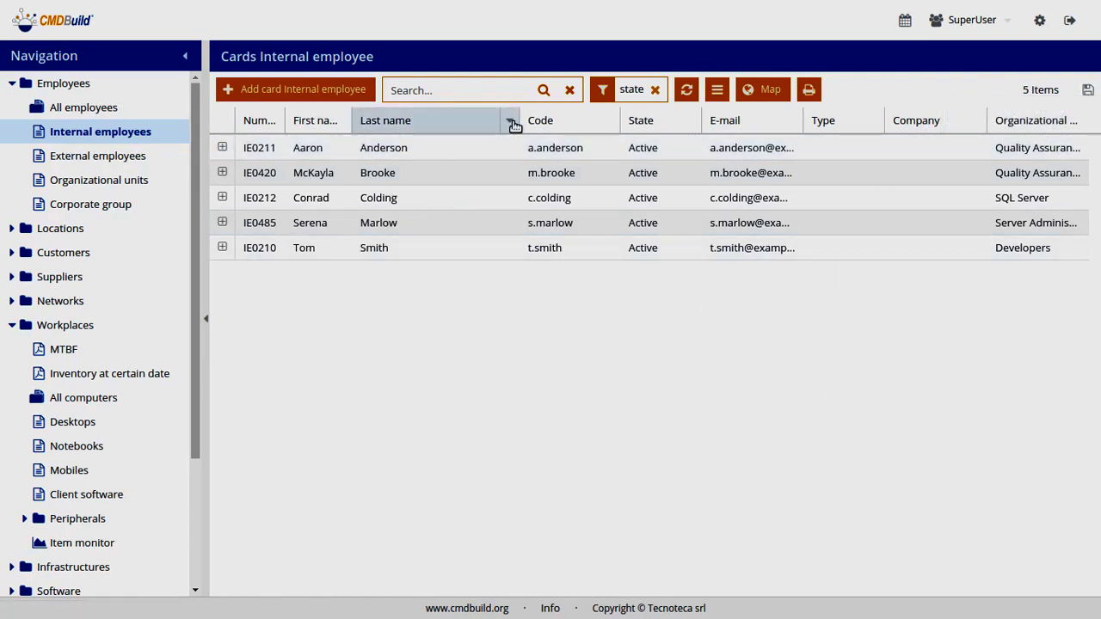
{"action": "left_click_drag", "start_coordinate": [518, 120], "coordinate": [426, 120]}
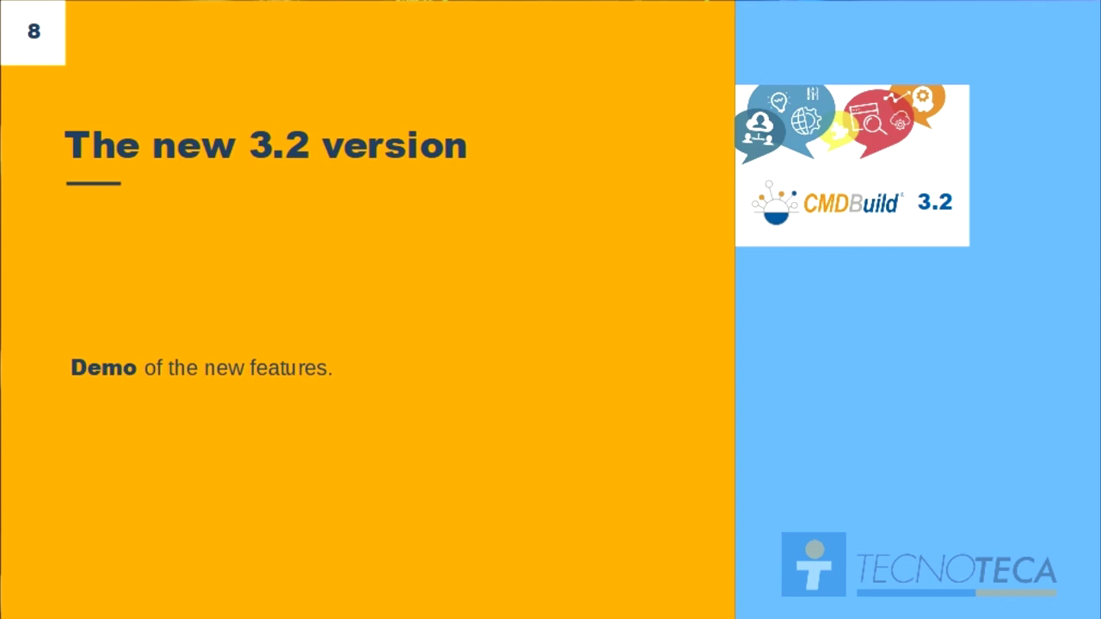
{"action": "key", "text": "Right"}
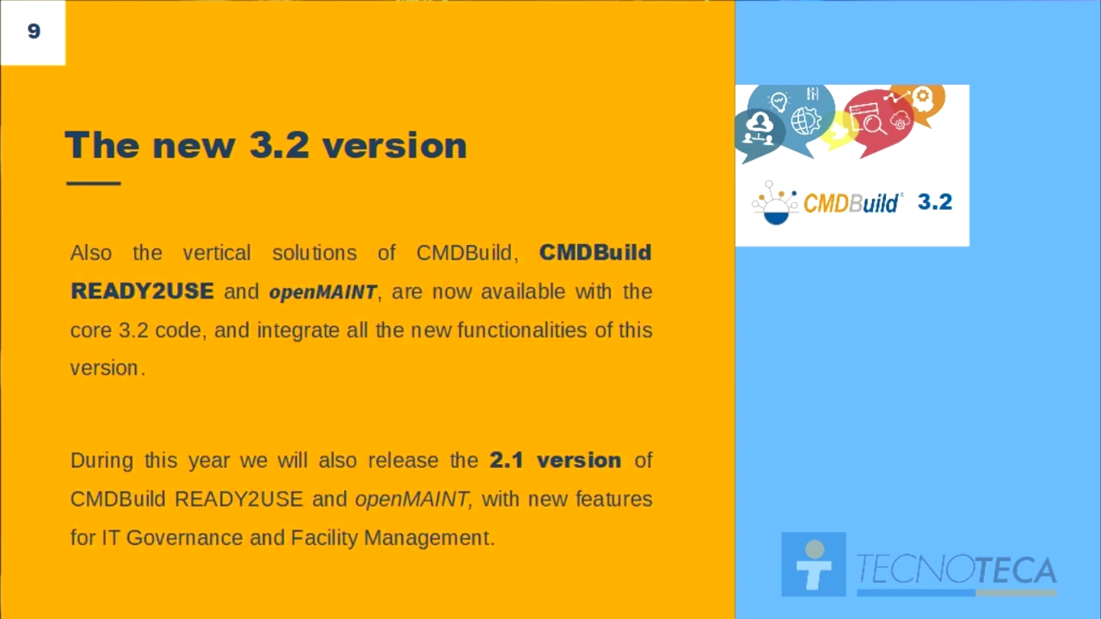